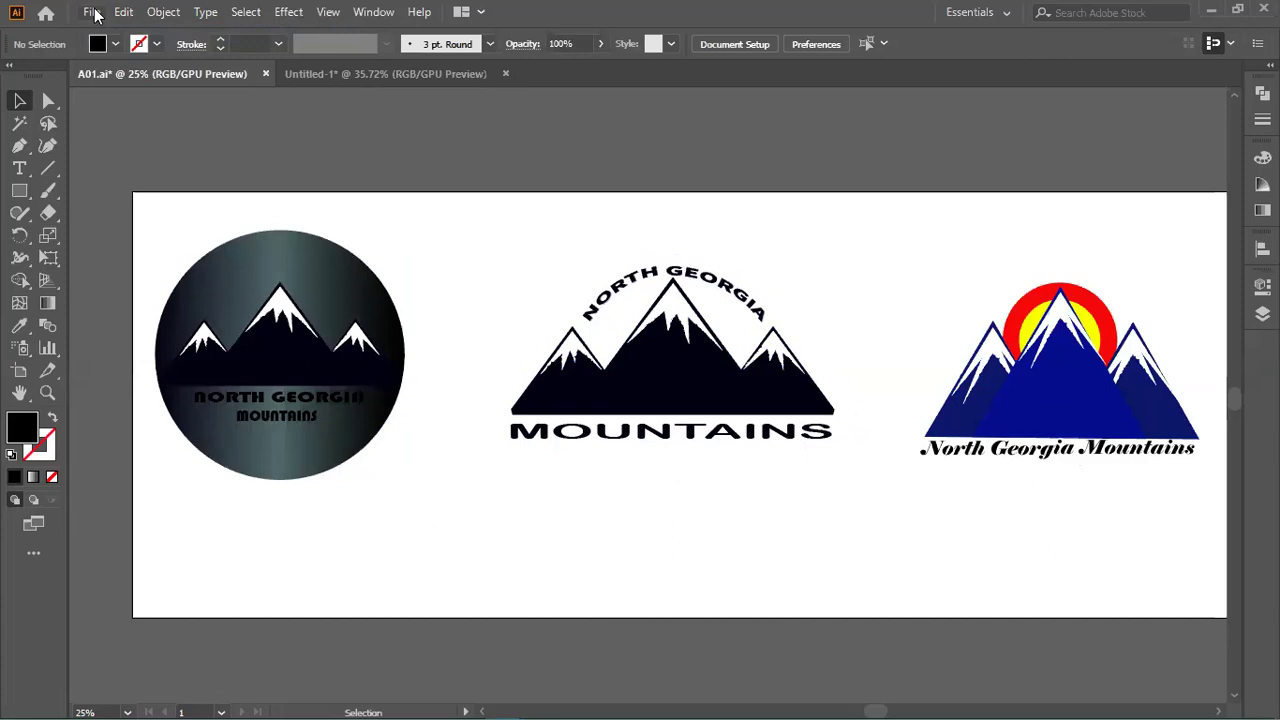
Create a new document with an artboard 1000 pt wide and 1000 pt high.
key(ctrl+n)
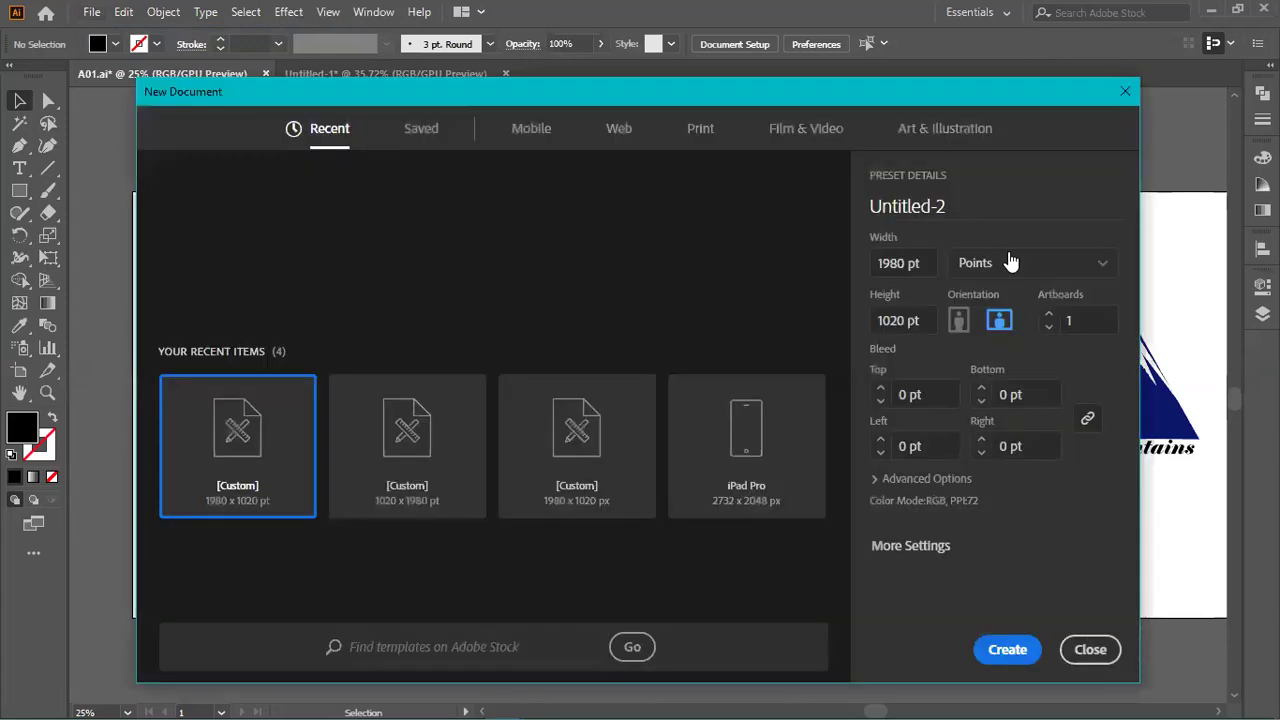
click(870, 259)
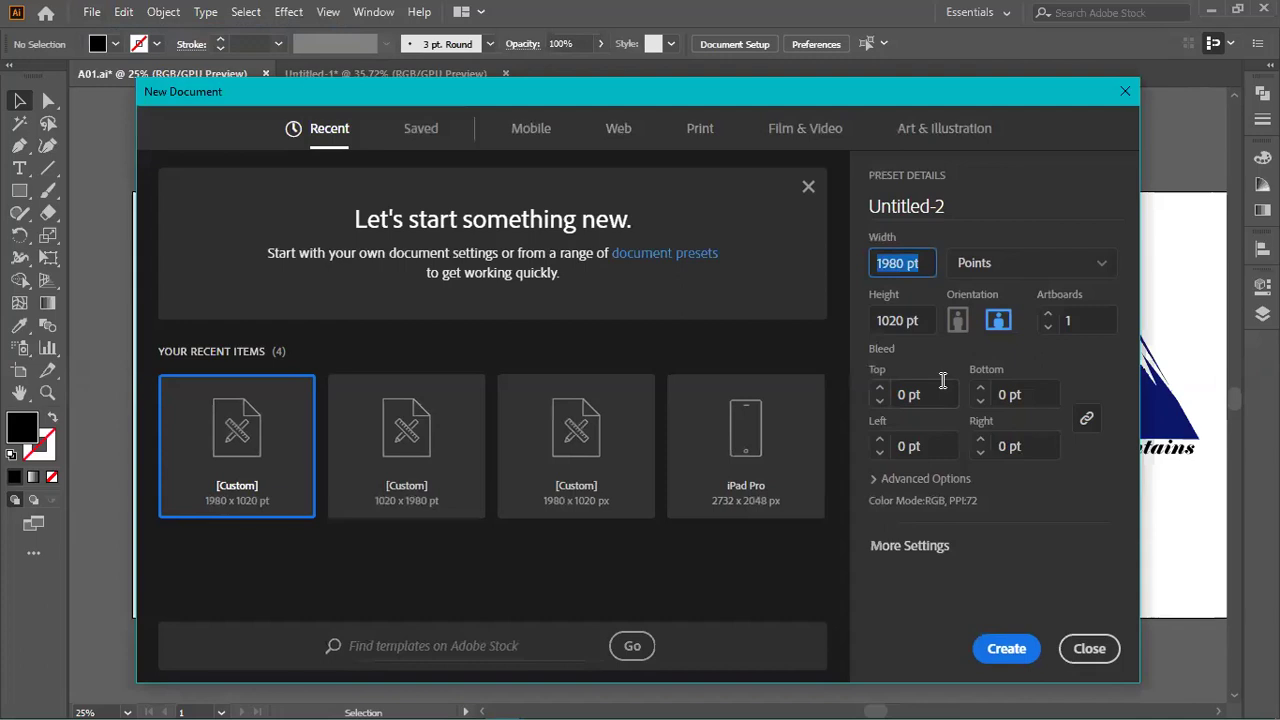
text(1000)
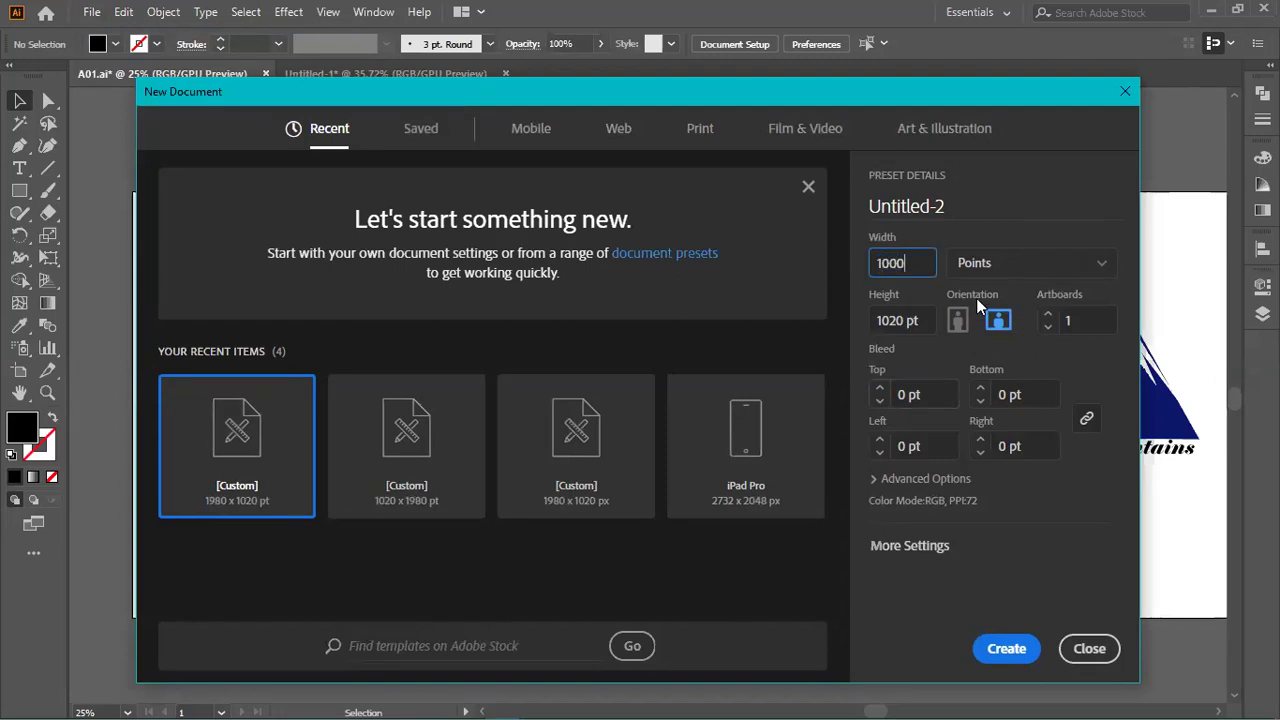
key(Tab)
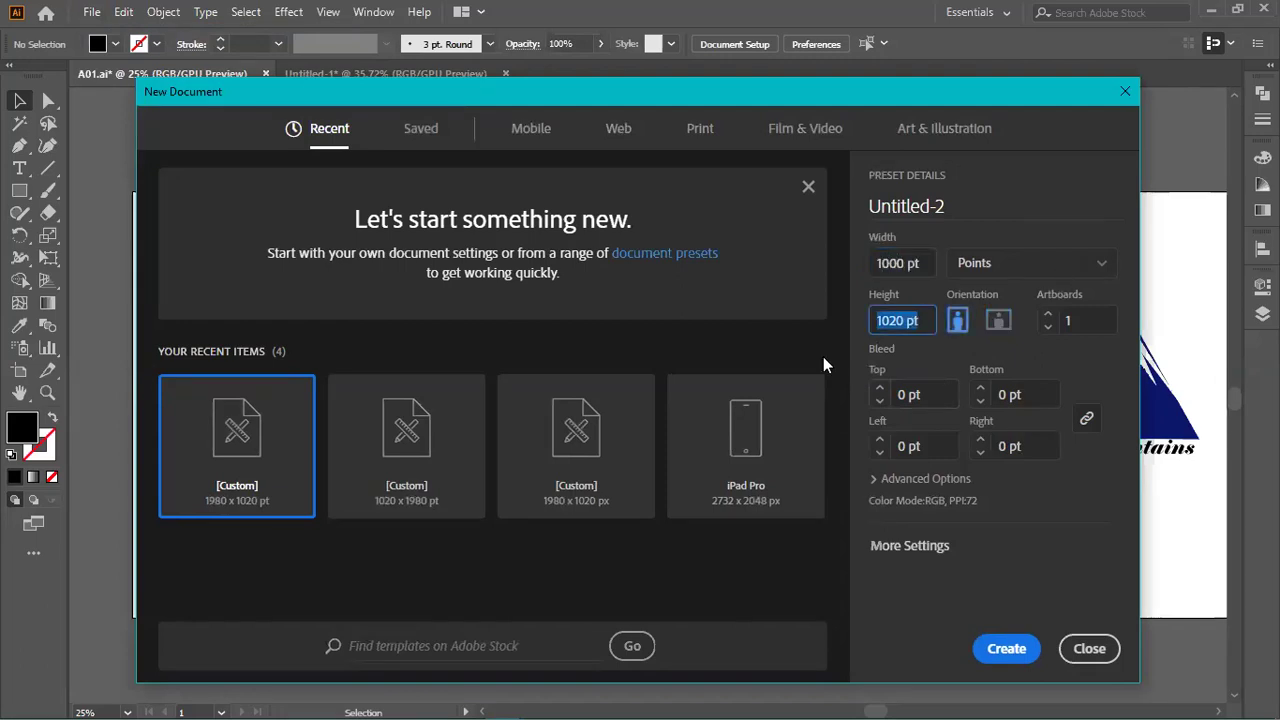
text(1000)
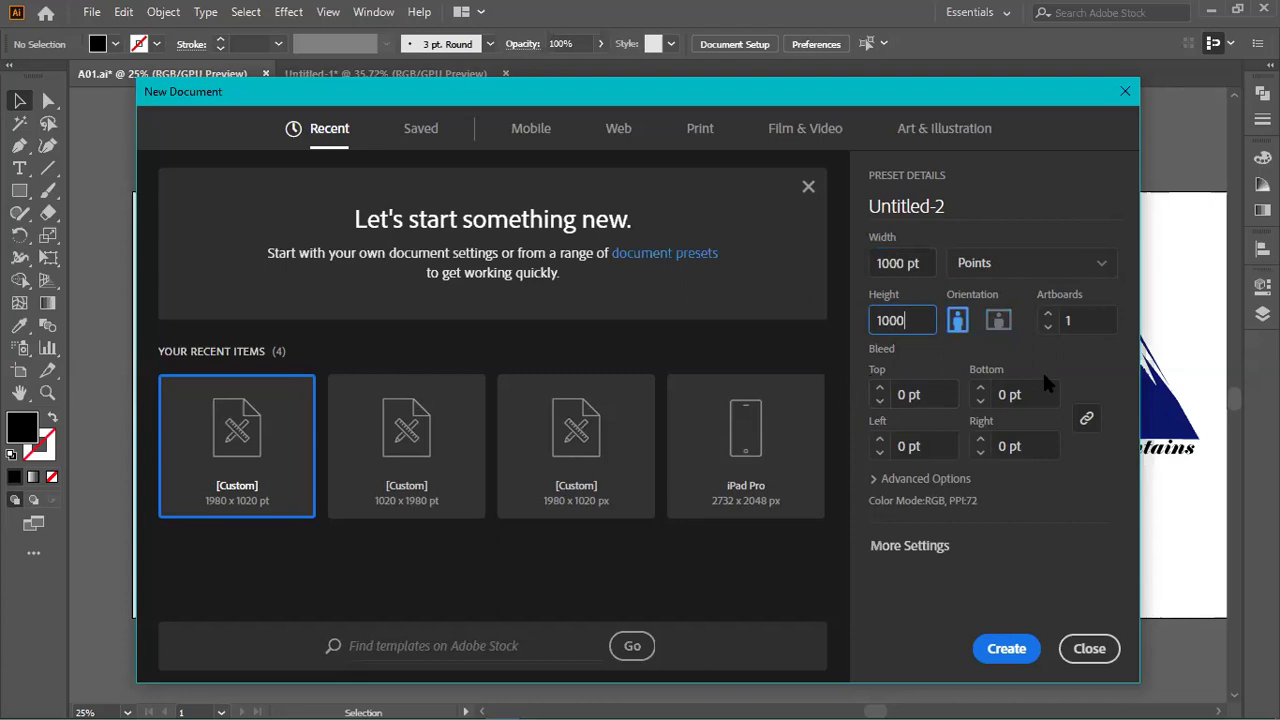
click(1005, 648)
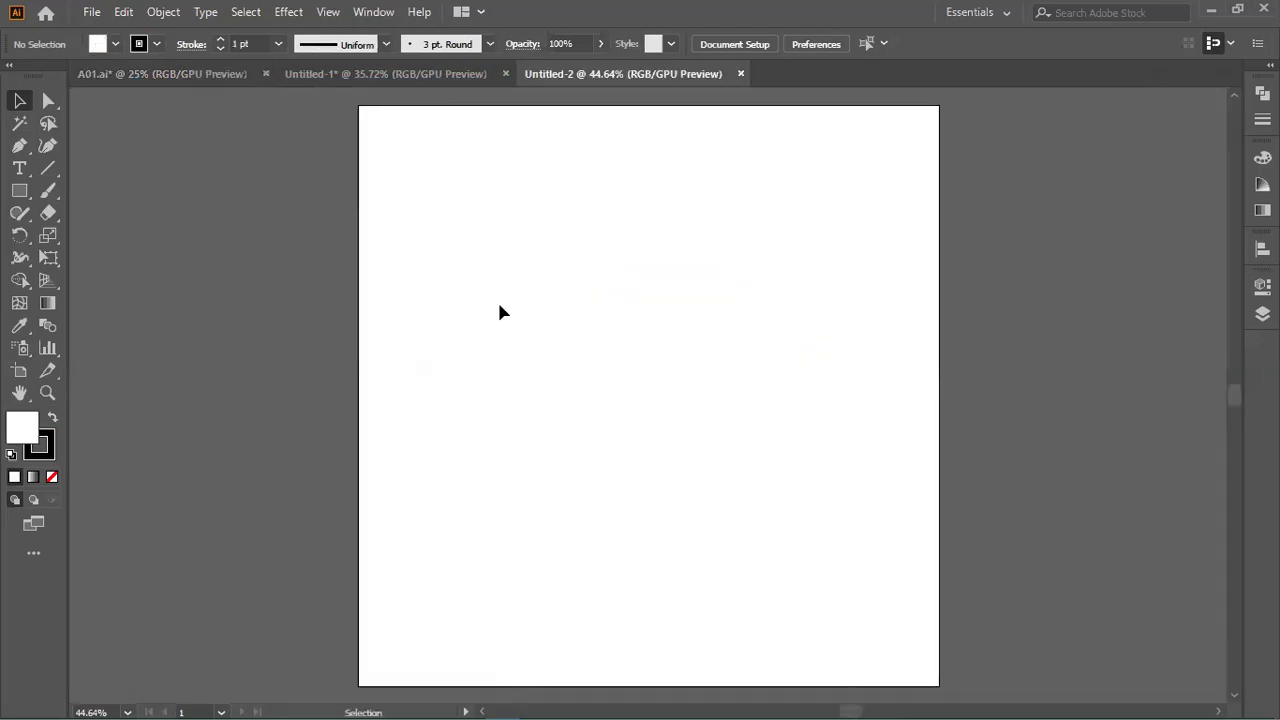
Copy the round North Georgia Mountains logo from A01.ai onto the artboard of the new Untitled-2 document.
click(195, 75)
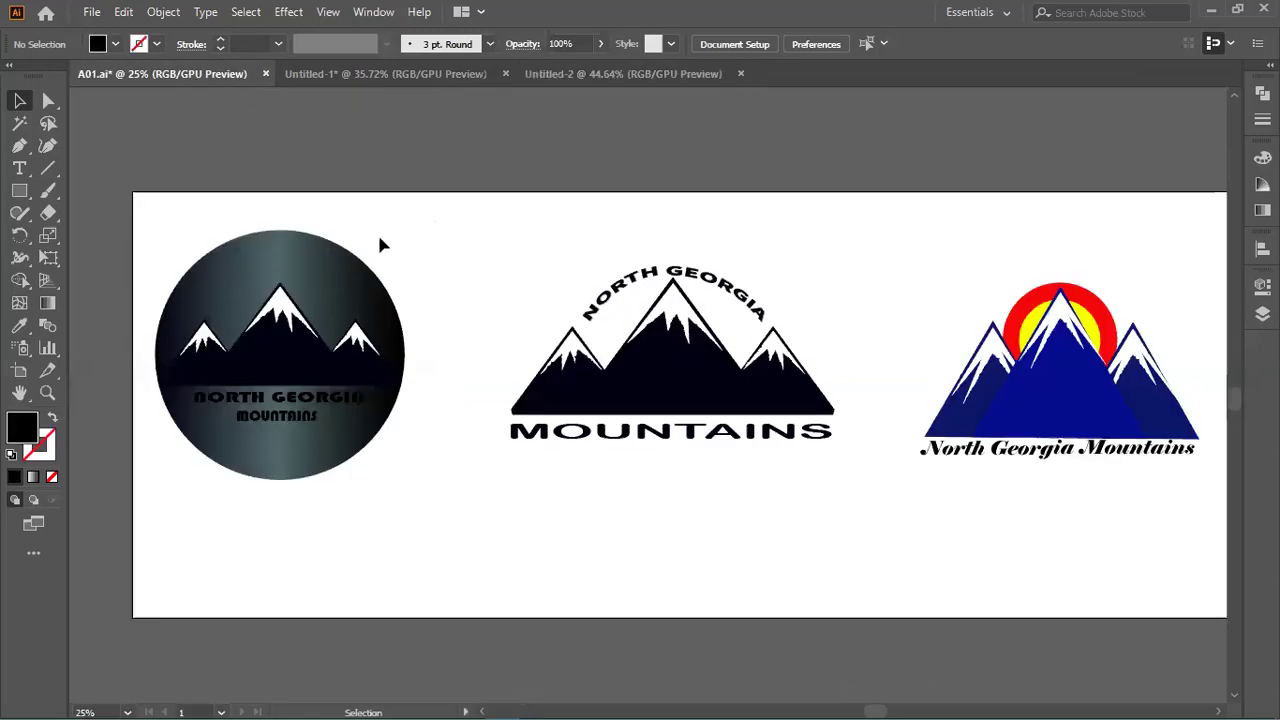
drag(182, 218, 385, 490)
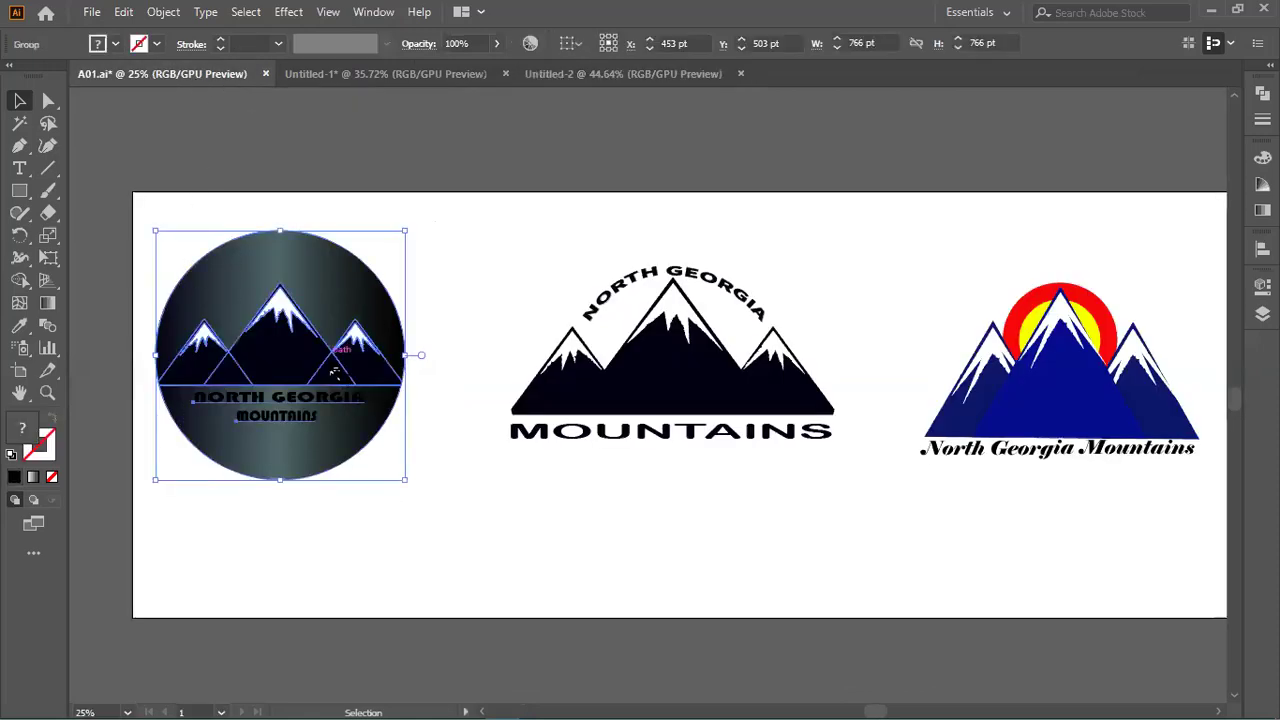
click(426, 416)
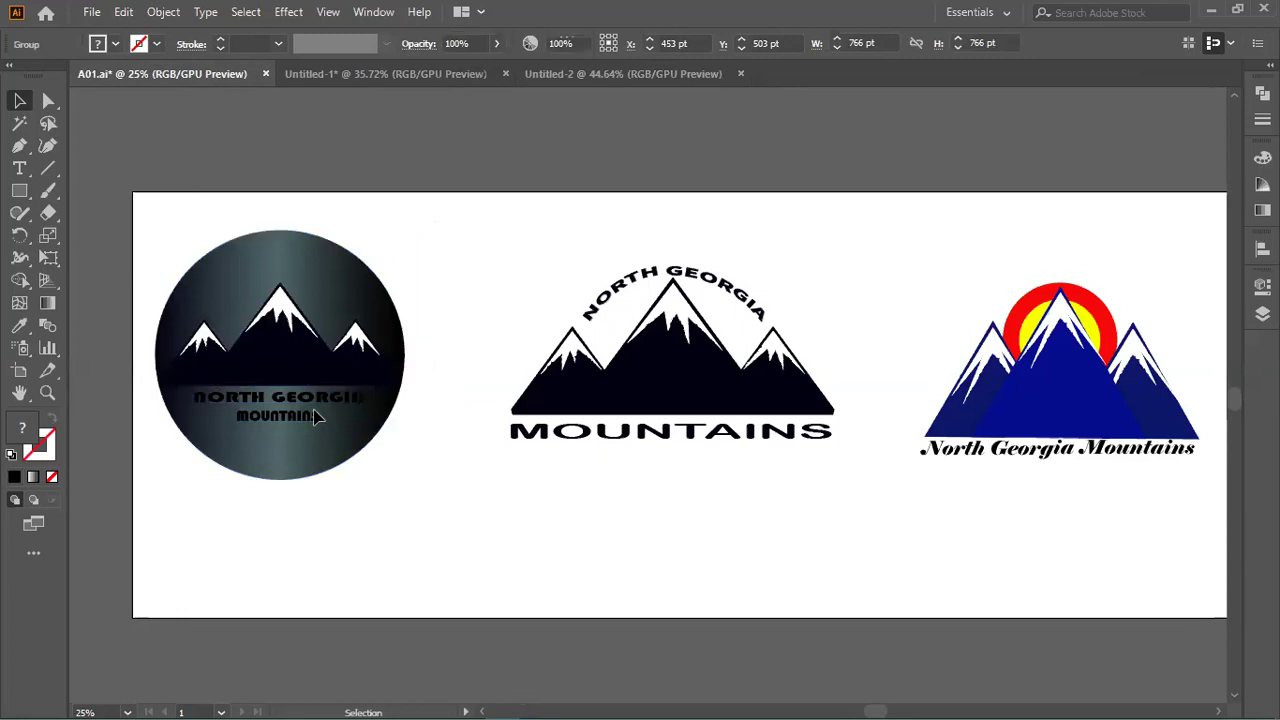
drag(415, 487, 370, 420)
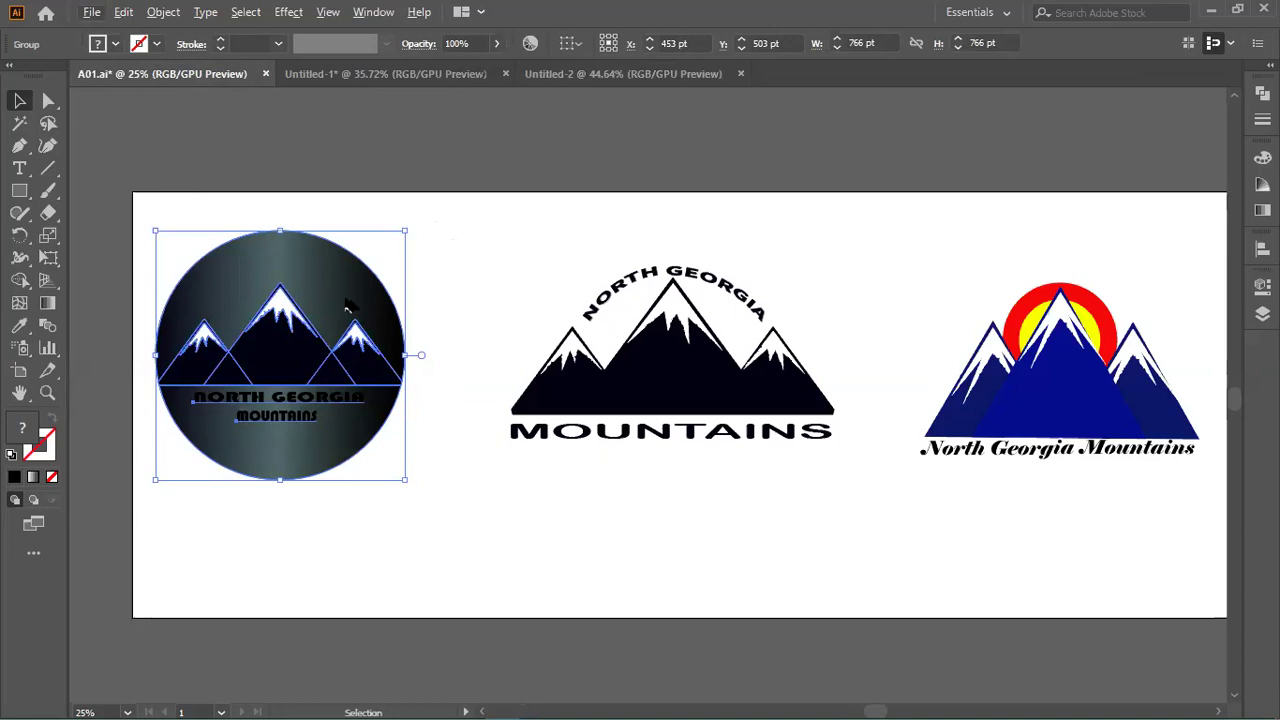
drag(350, 285, 633, 373)
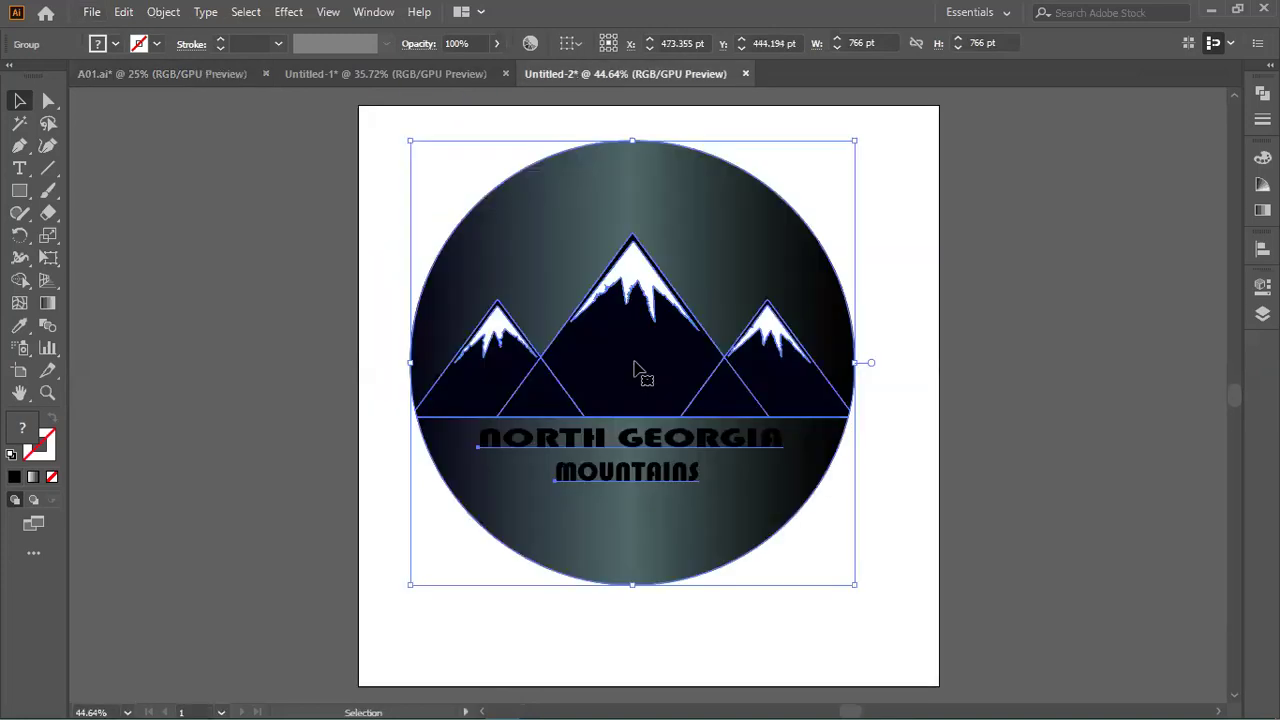
click(662, 639)
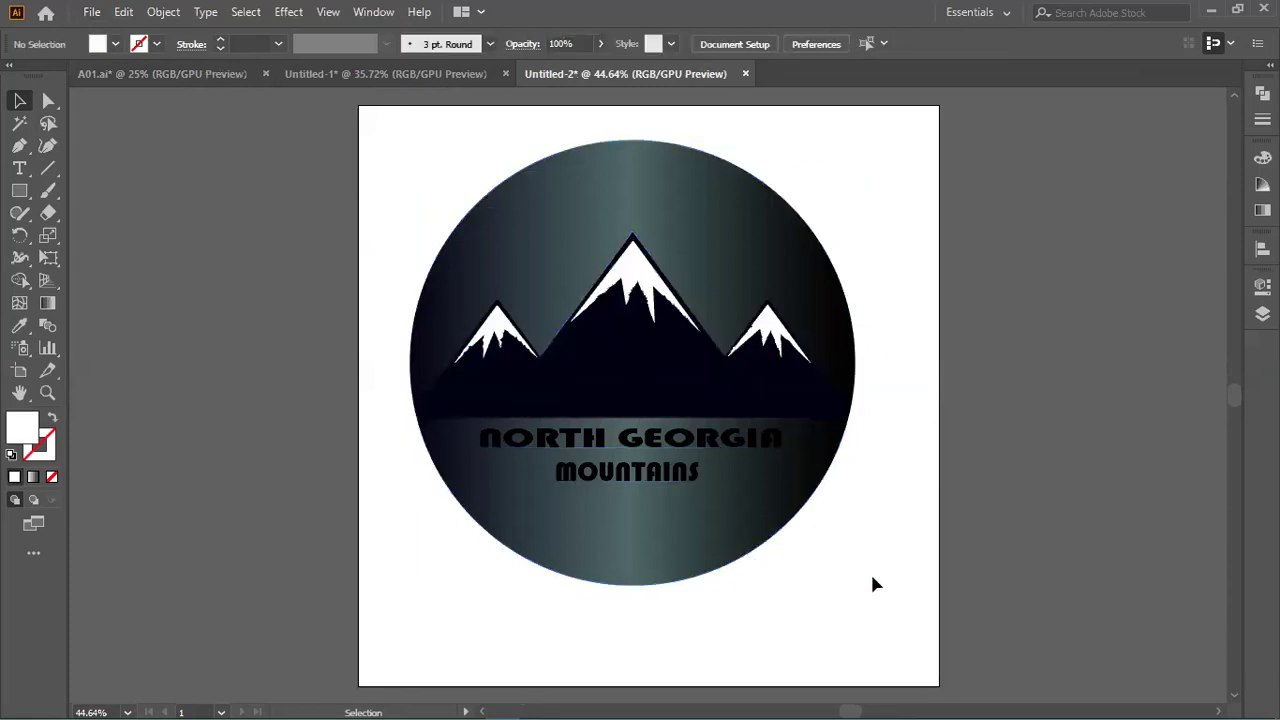
Examine the copied round logo on the new artboard, both up close and as a whole.
key(ctrl+space)
ctrl+click(872, 575)
key(ctrl+minus)
key(ctrl+minus)
key(ctrl+plus)
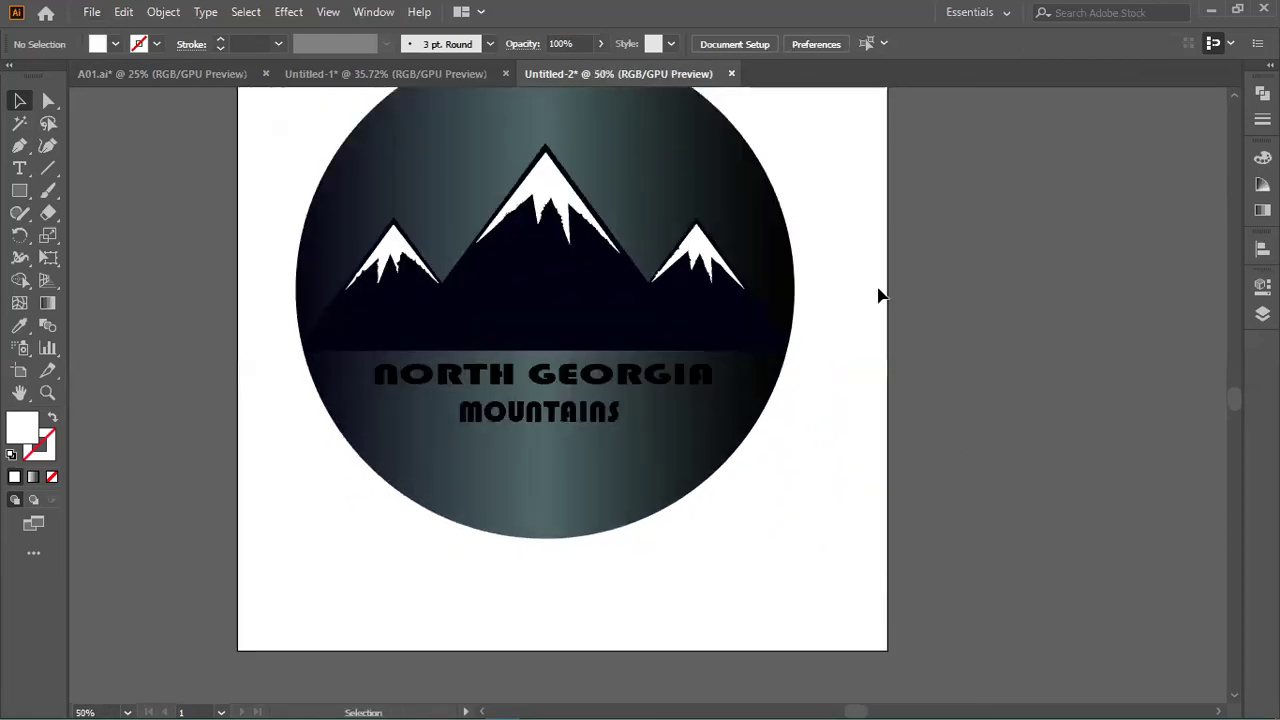
key(space)
drag(857, 242, 854, 314)
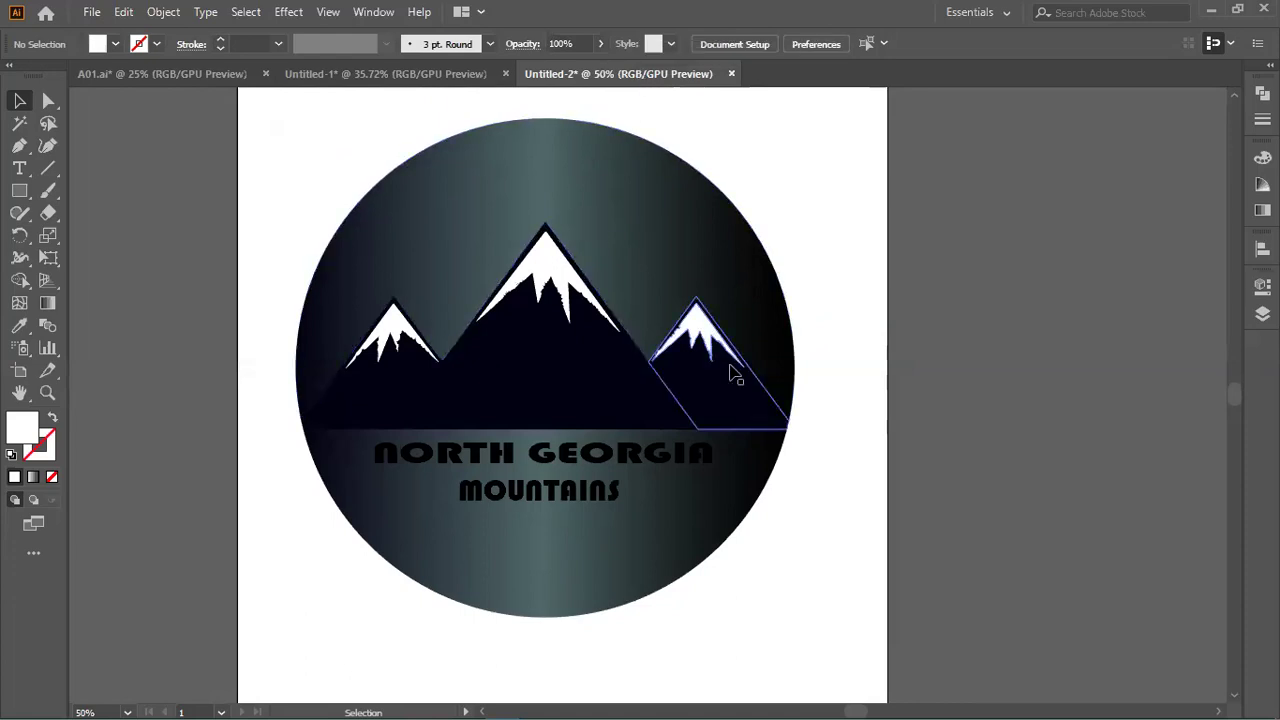
key(ctrl+minus)
key(ctrl+minus)
key(ctrl+minus)
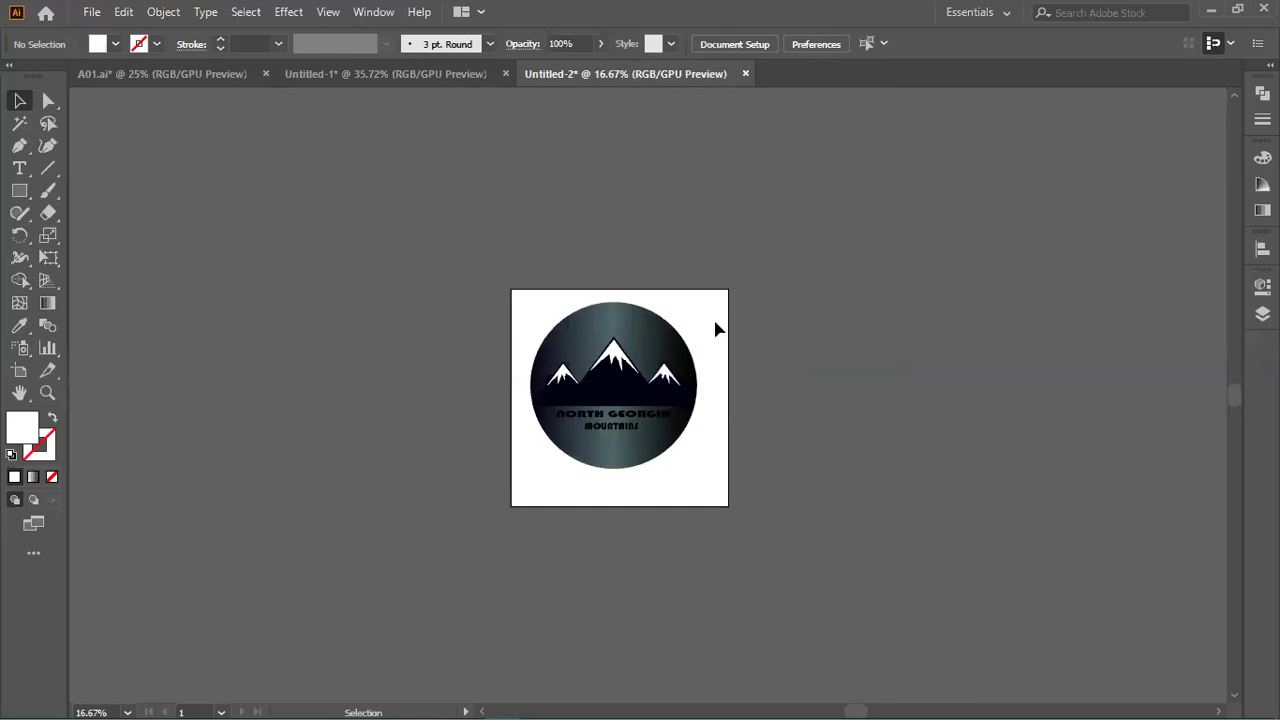
key(ctrl+equal)
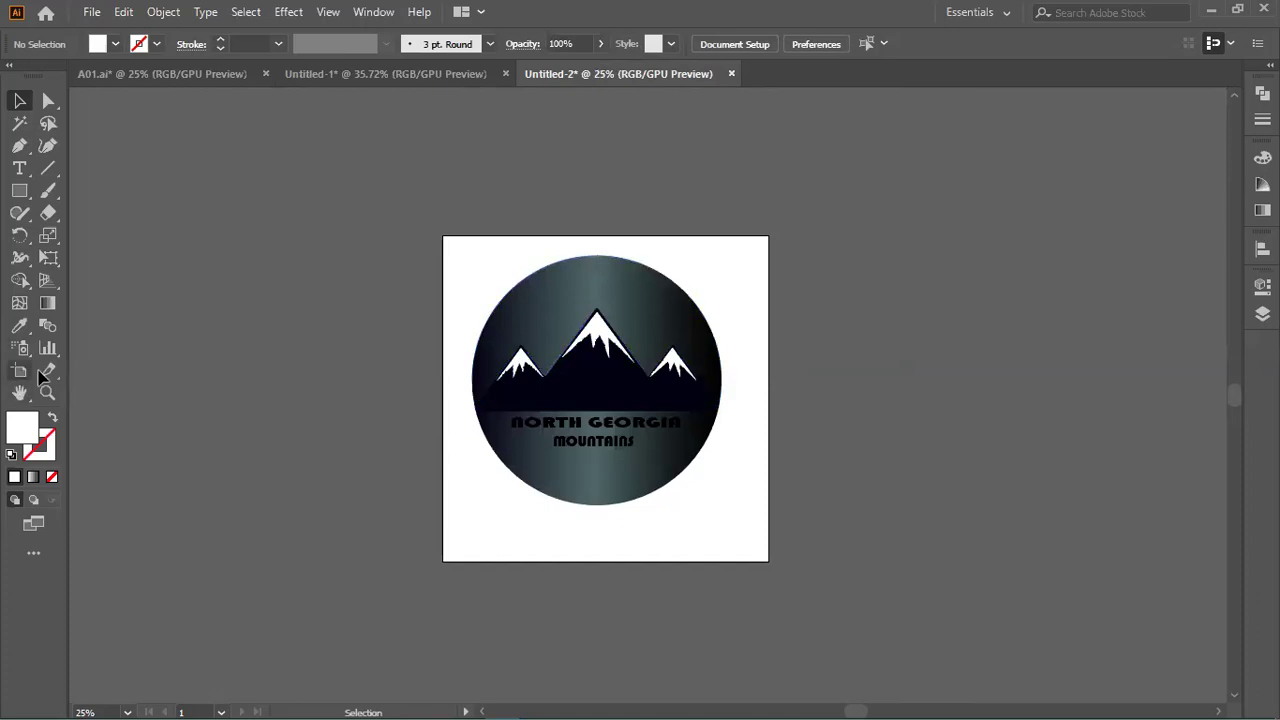
Display the Align options for the logo group and try to align it horizontally to the right.
click(582, 398)
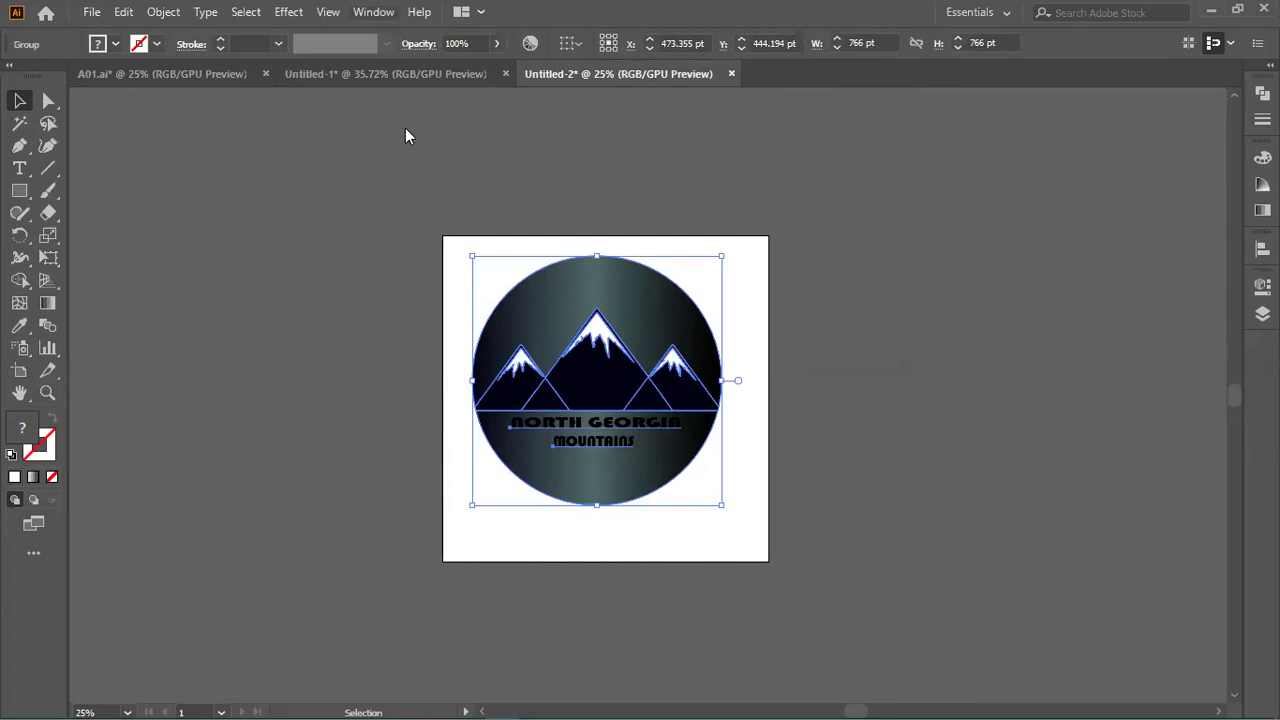
key(alt+w)
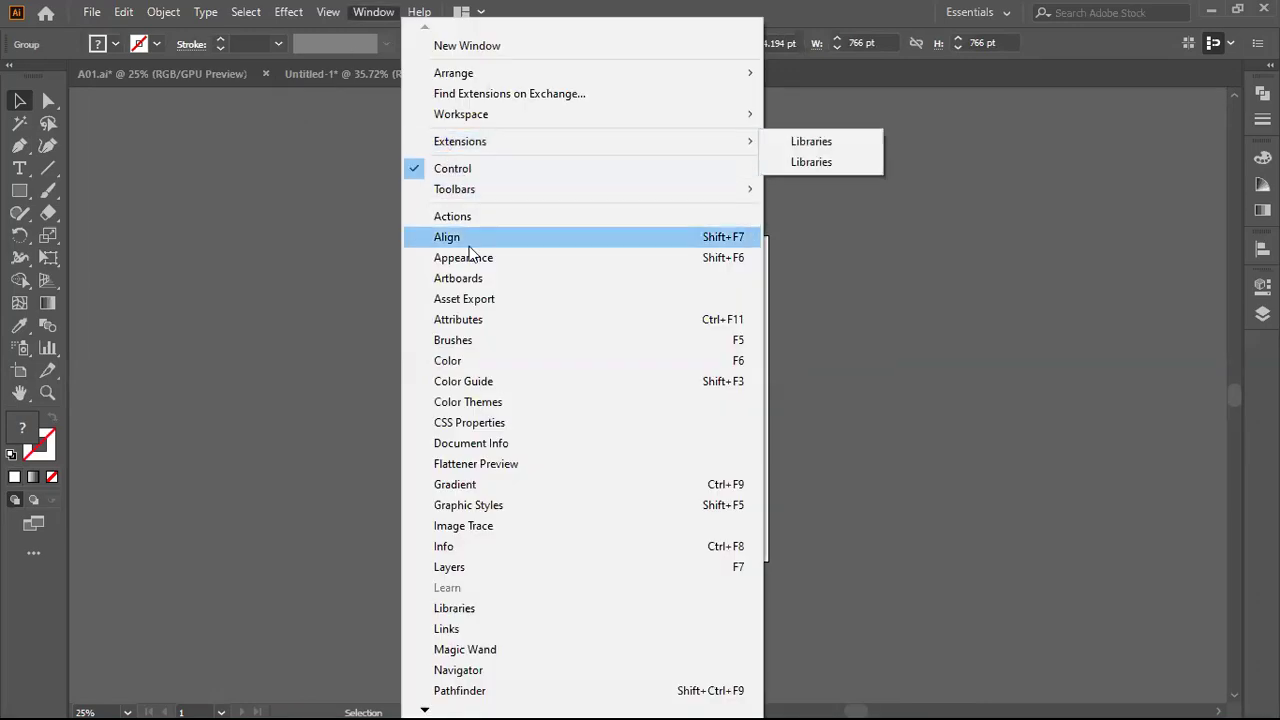
click(468, 243)
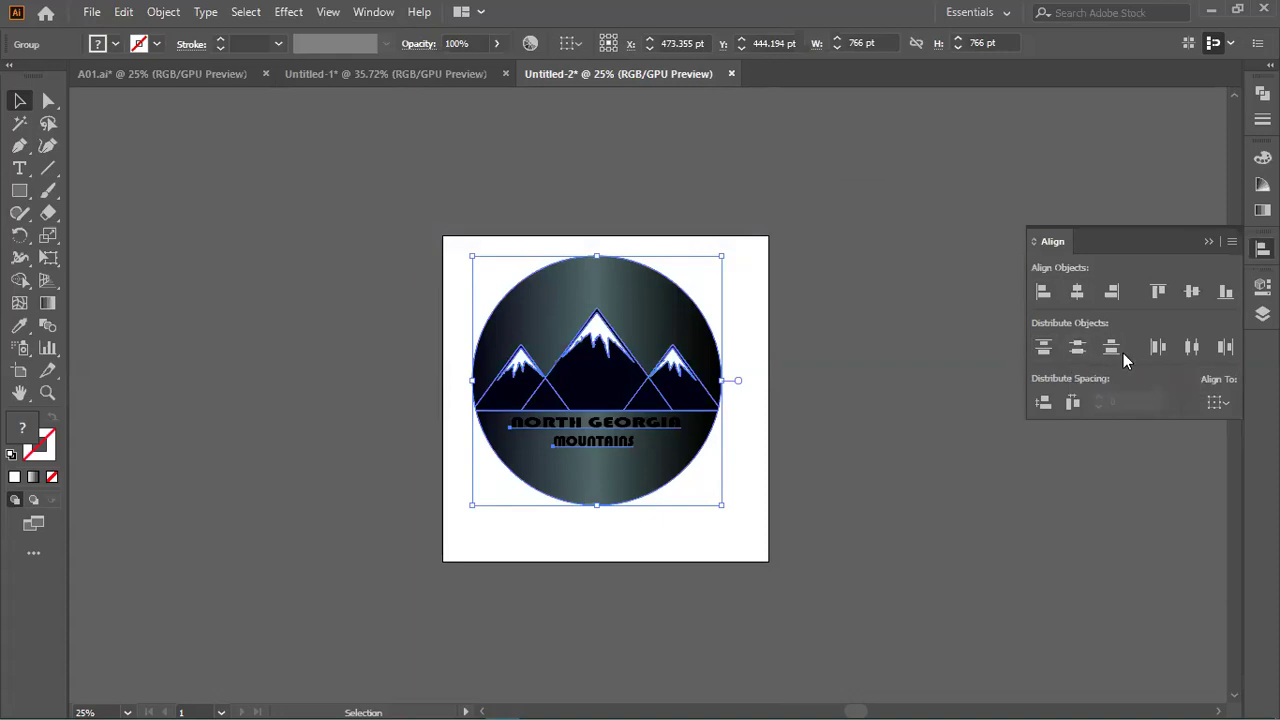
click(1113, 291)
click(832, 354)
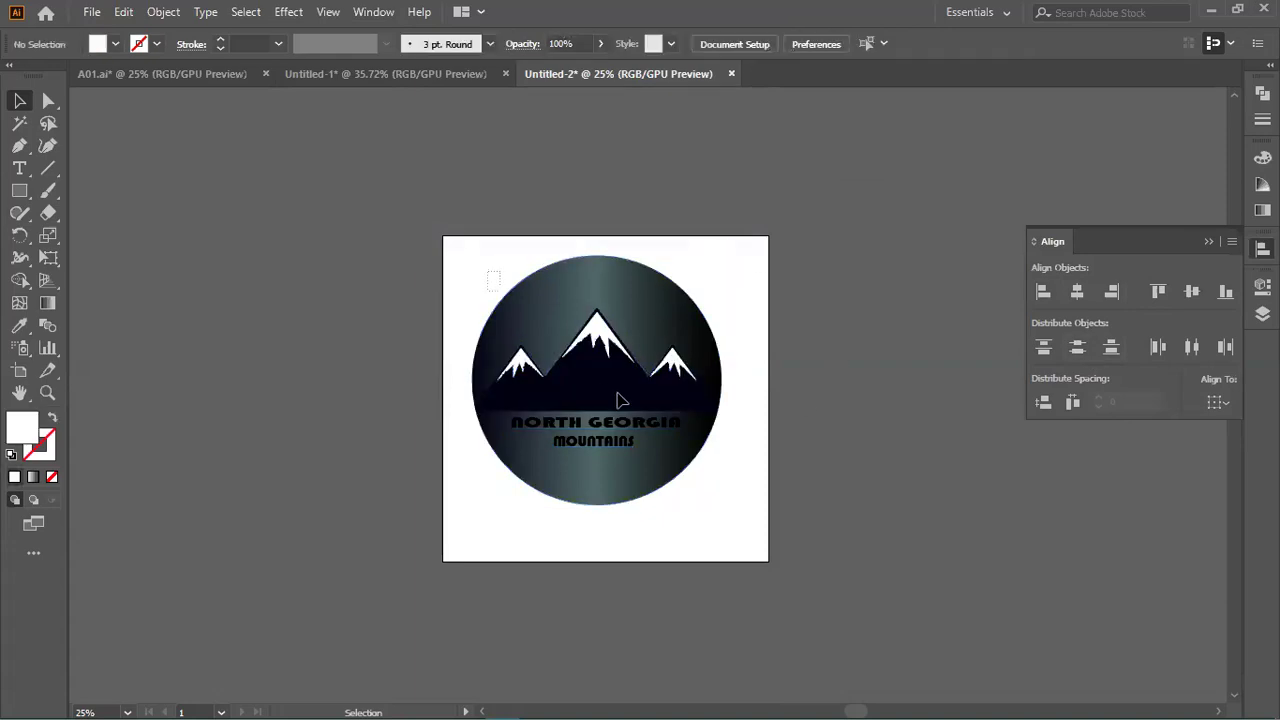
Scale the logo group down proportionally about its centre to about 636 pt wide and high.
click(665, 446)
drag(717, 500, 700, 484)
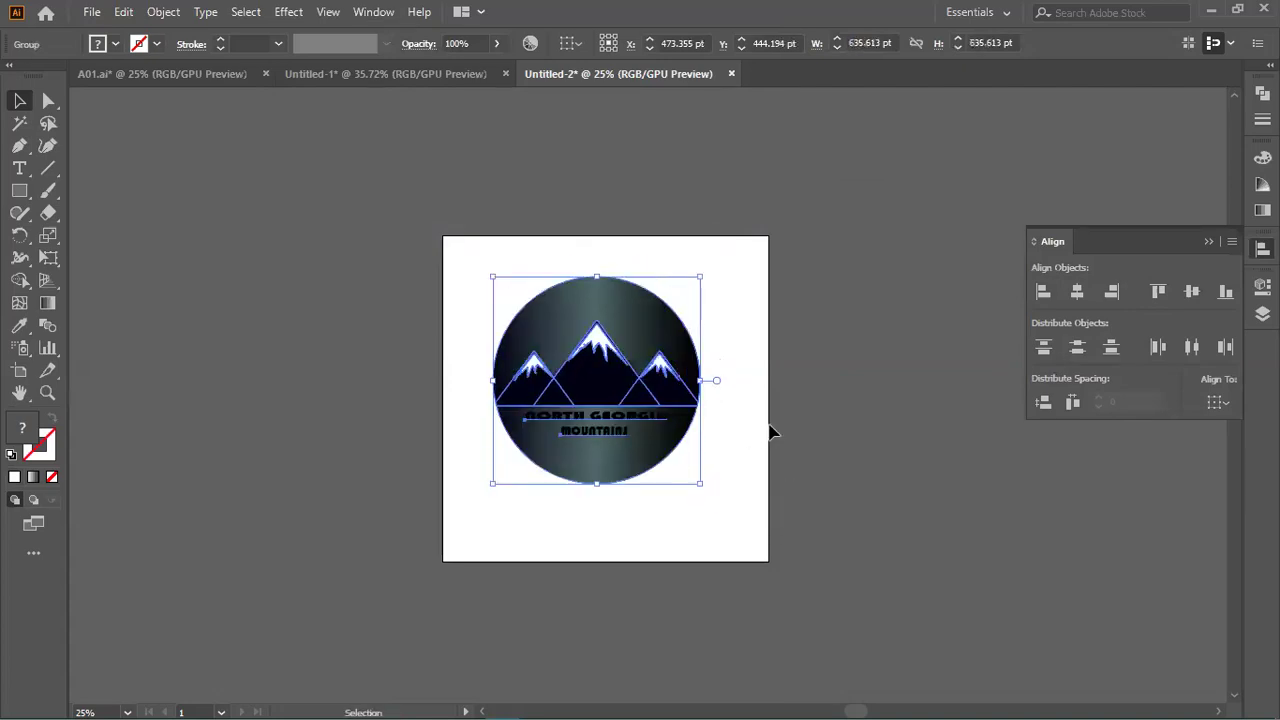
click(741, 437)
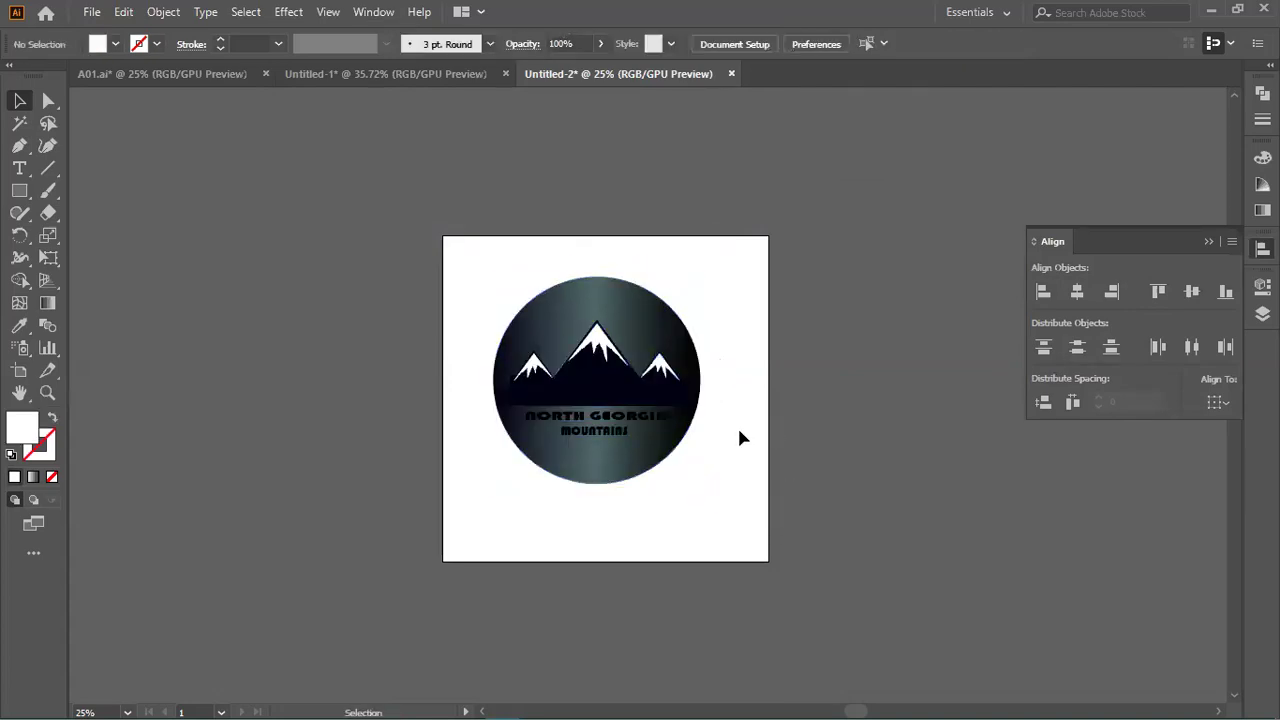
Set the alignment reference to the artboard instead of the selection.
click(622, 405)
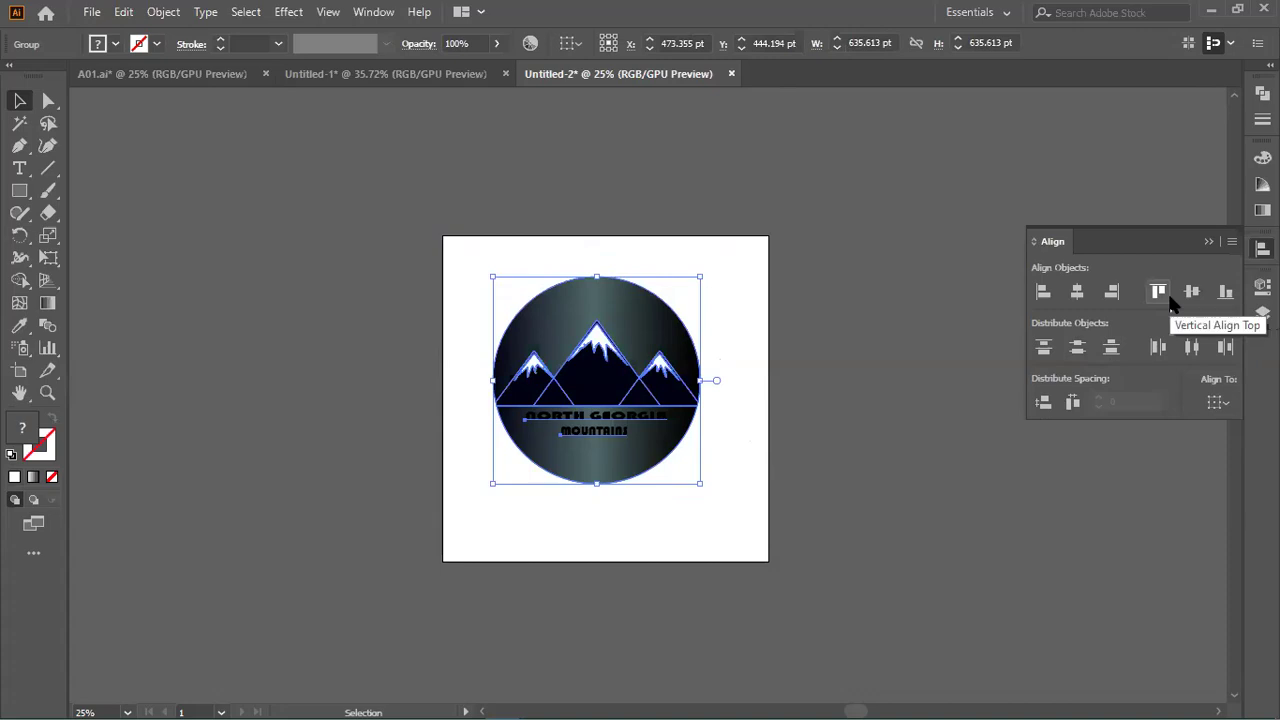
click(928, 286)
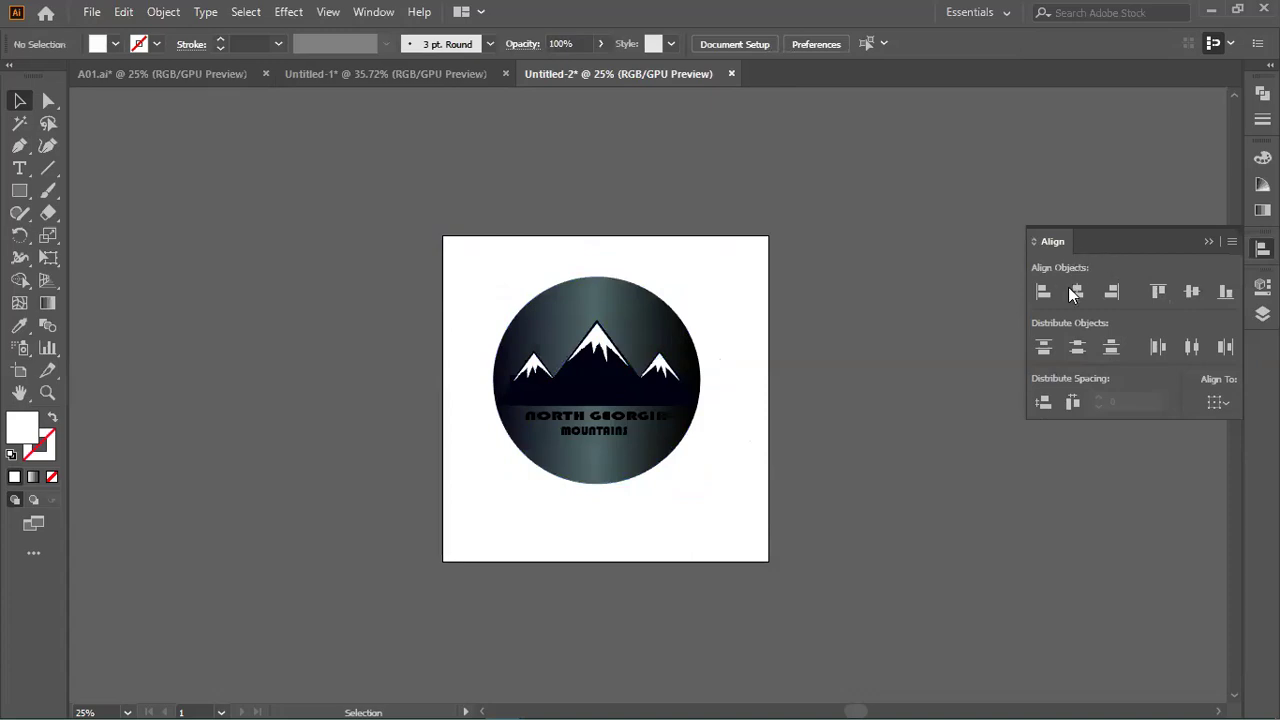
click(1216, 399)
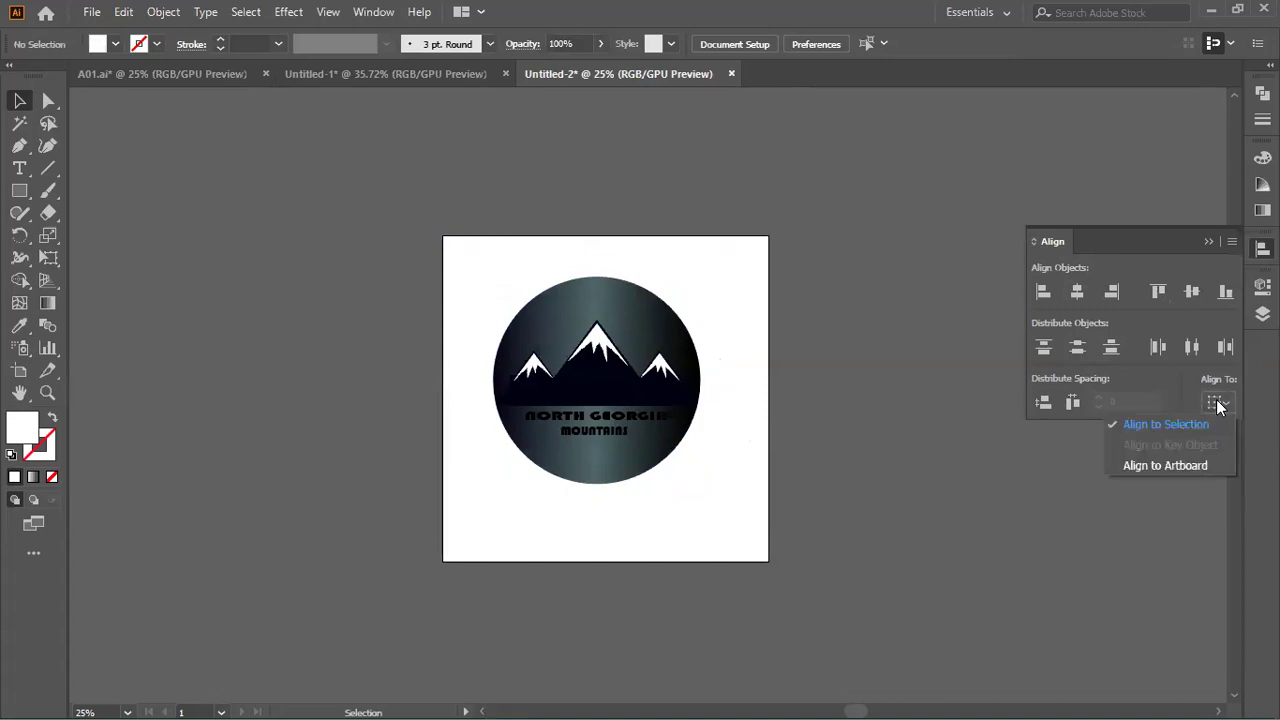
click(1218, 402)
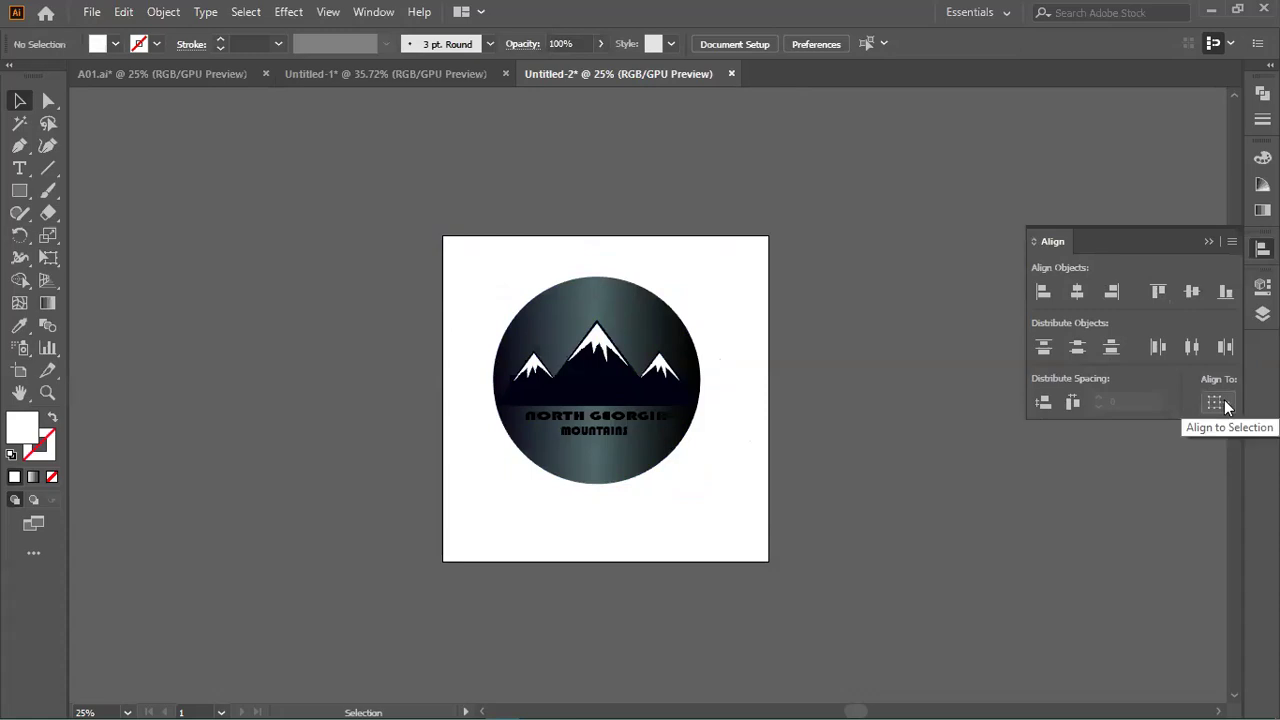
click(1218, 402)
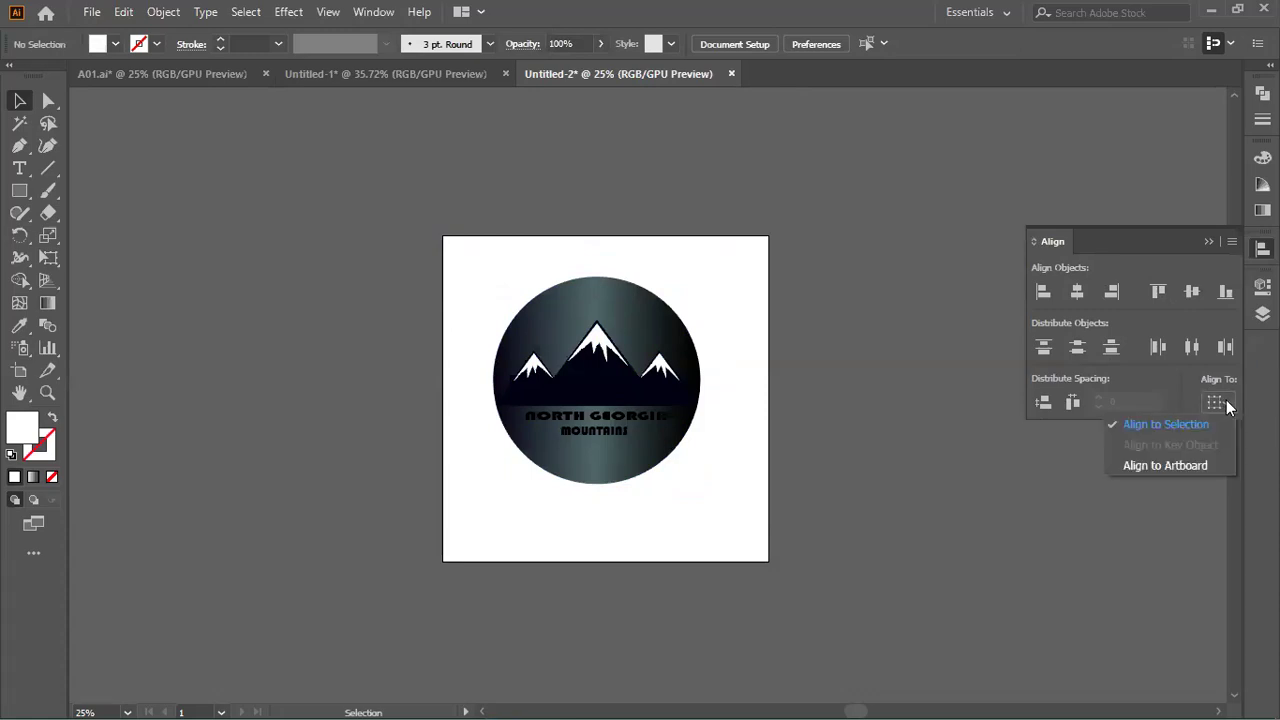
click(1157, 465)
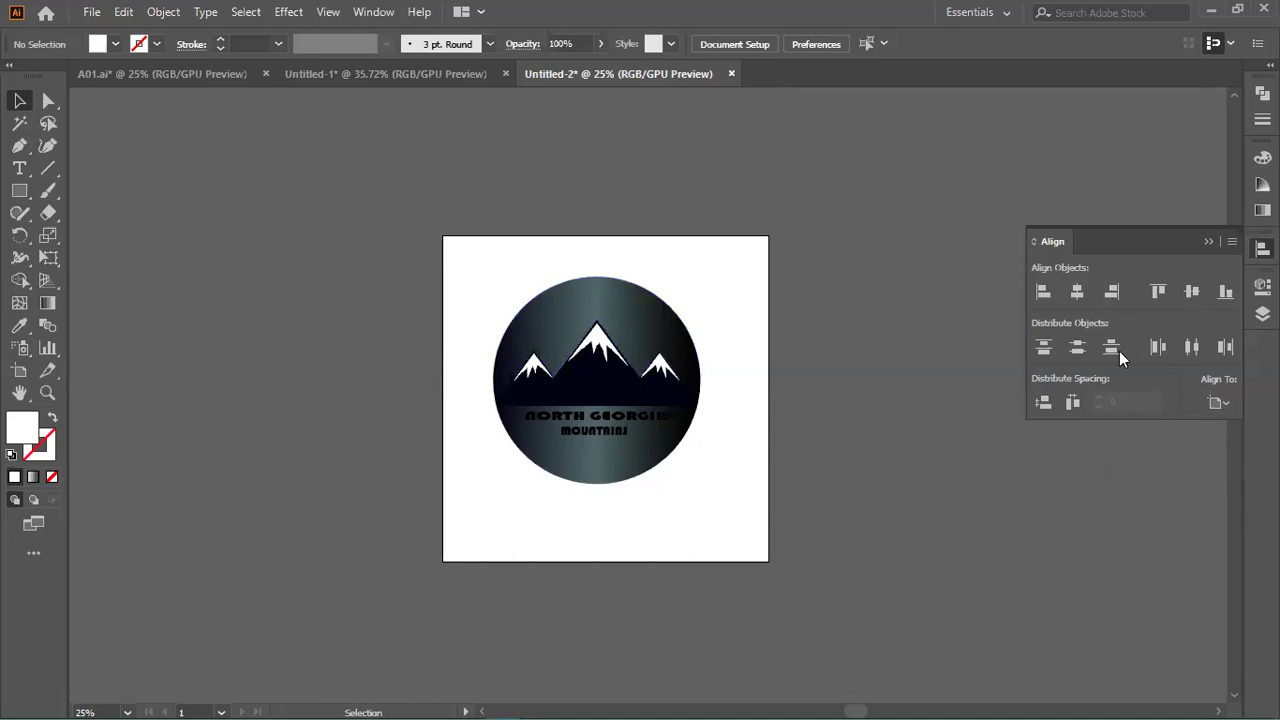
Centre the logo group horizontally on the artboard.
drag(580, 266, 514, 360)
key(ctrl+a)
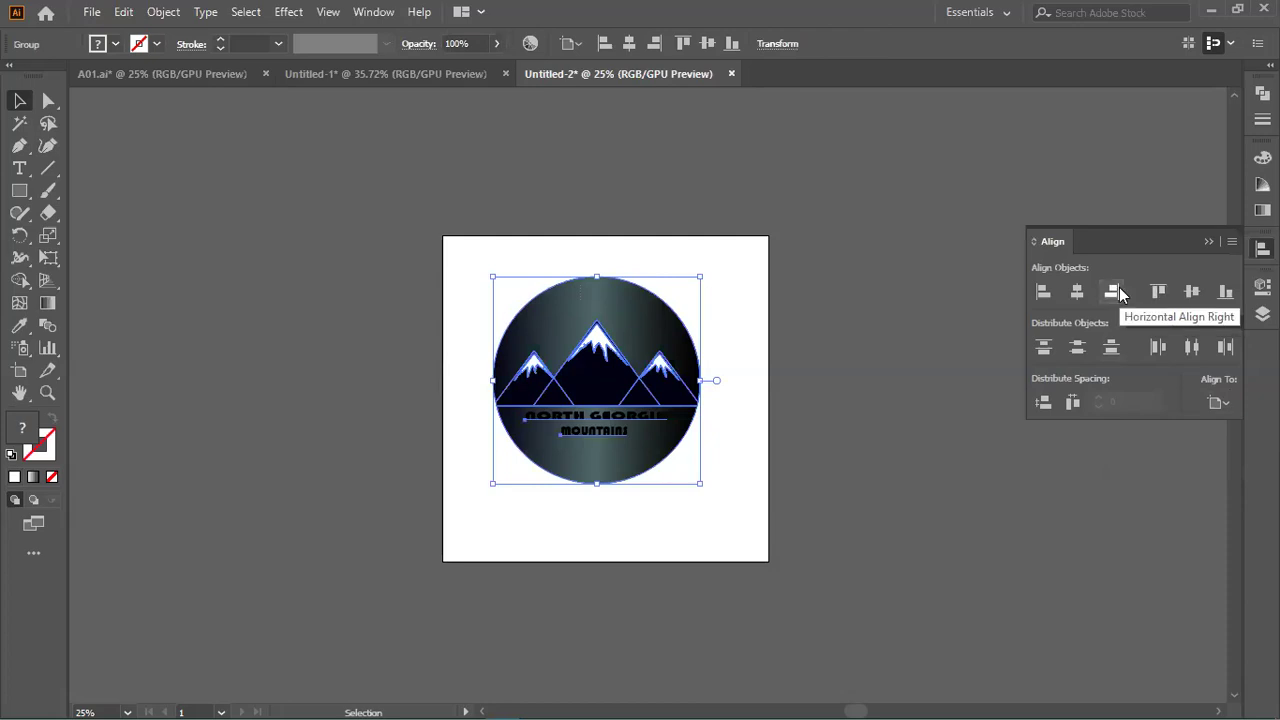
click(1076, 295)
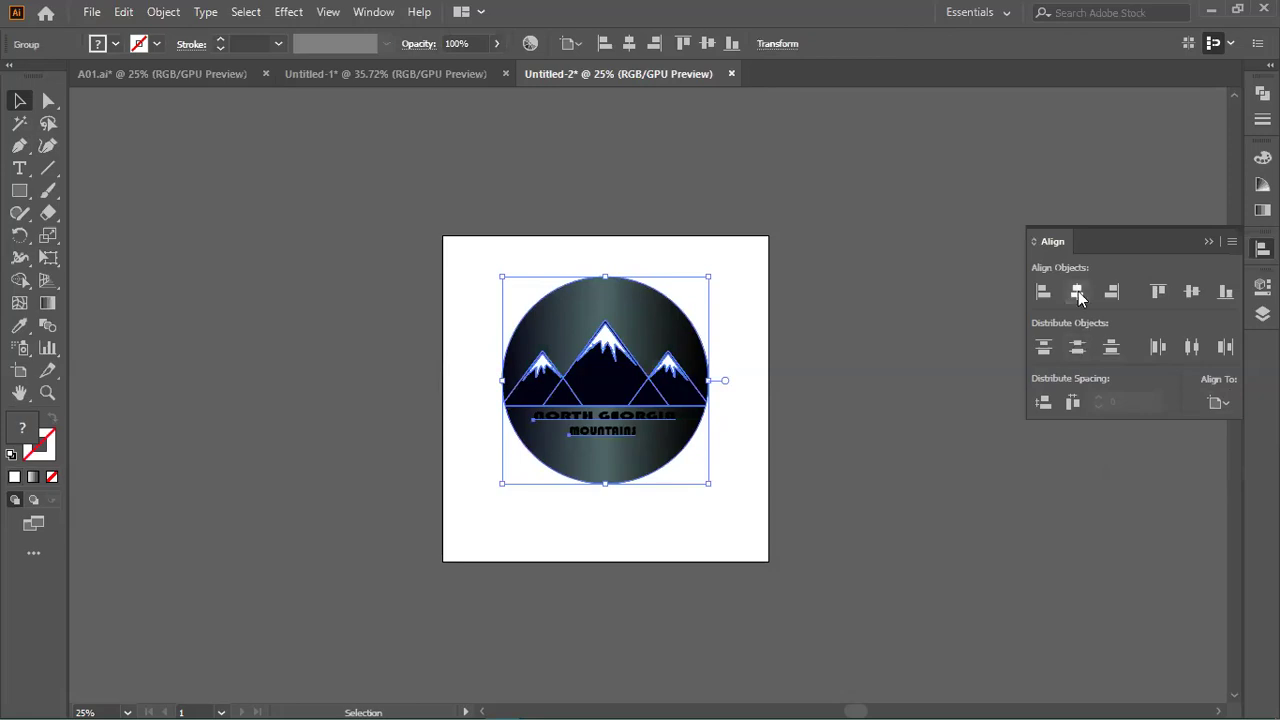
click(932, 405)
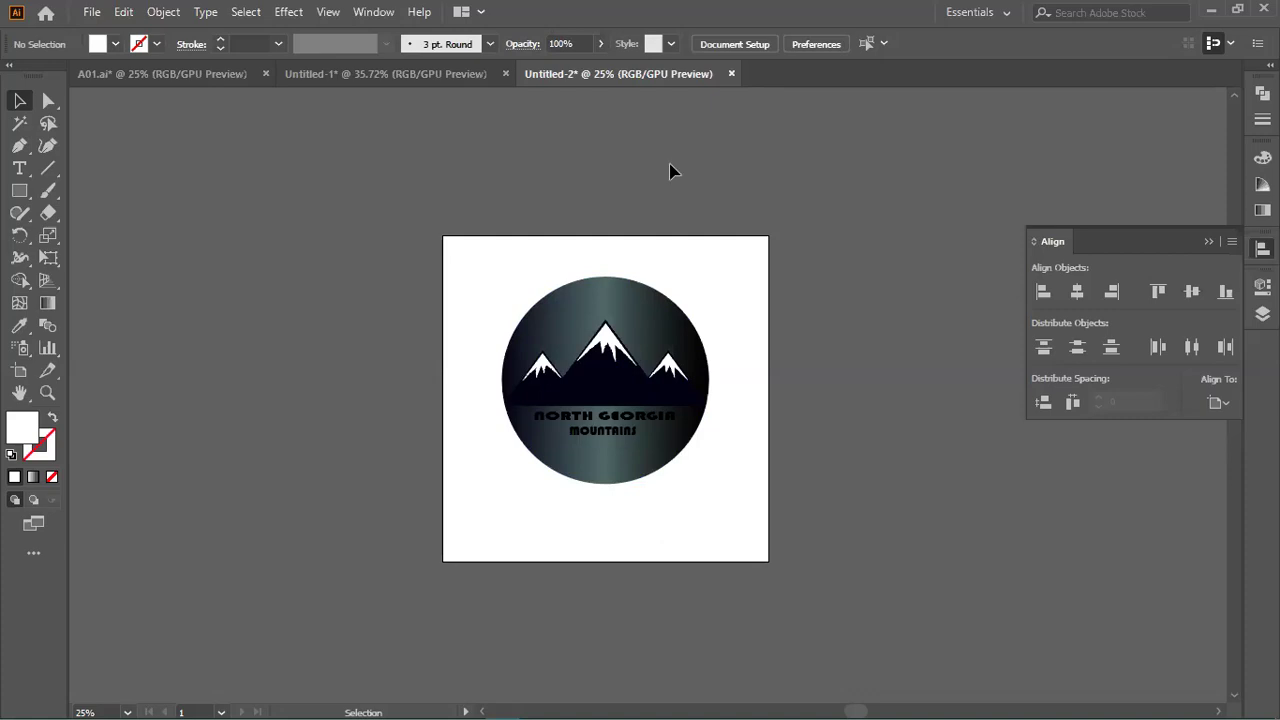
Nudge the logo group straight down in small increments toward the artboard's vertical centre.
click(623, 394)
key(Down)
key(Down)
key(Down)
key(Down)
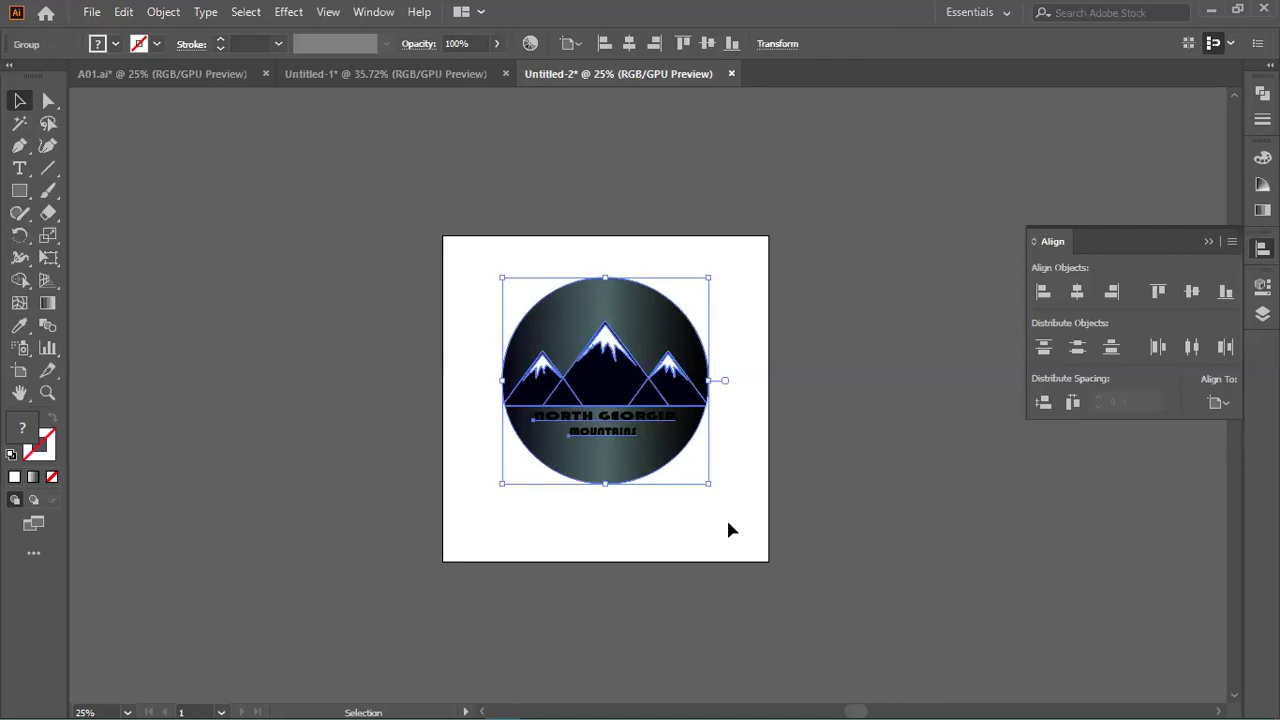
key(Down)
key(Down)
key(Down)
key(Down)
key(Down)
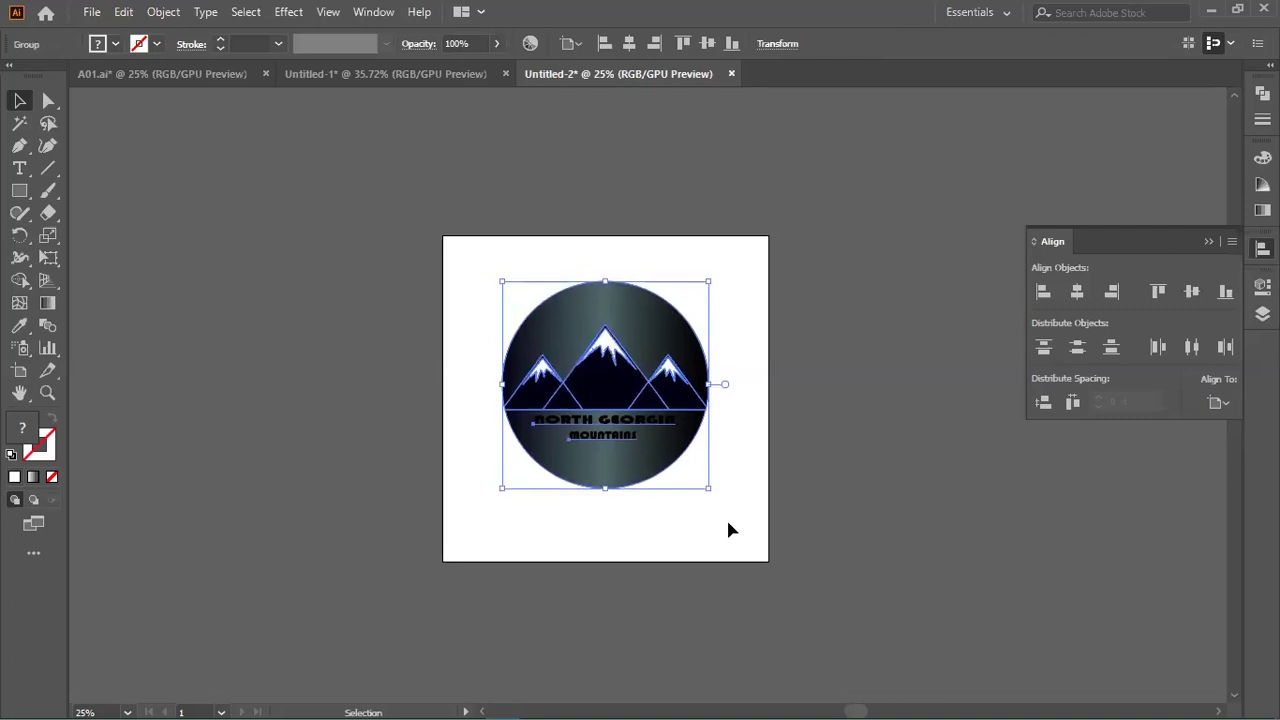
key(Down)
key(Down)
key(Down)
key(Down)
key(Down)
key(Down)
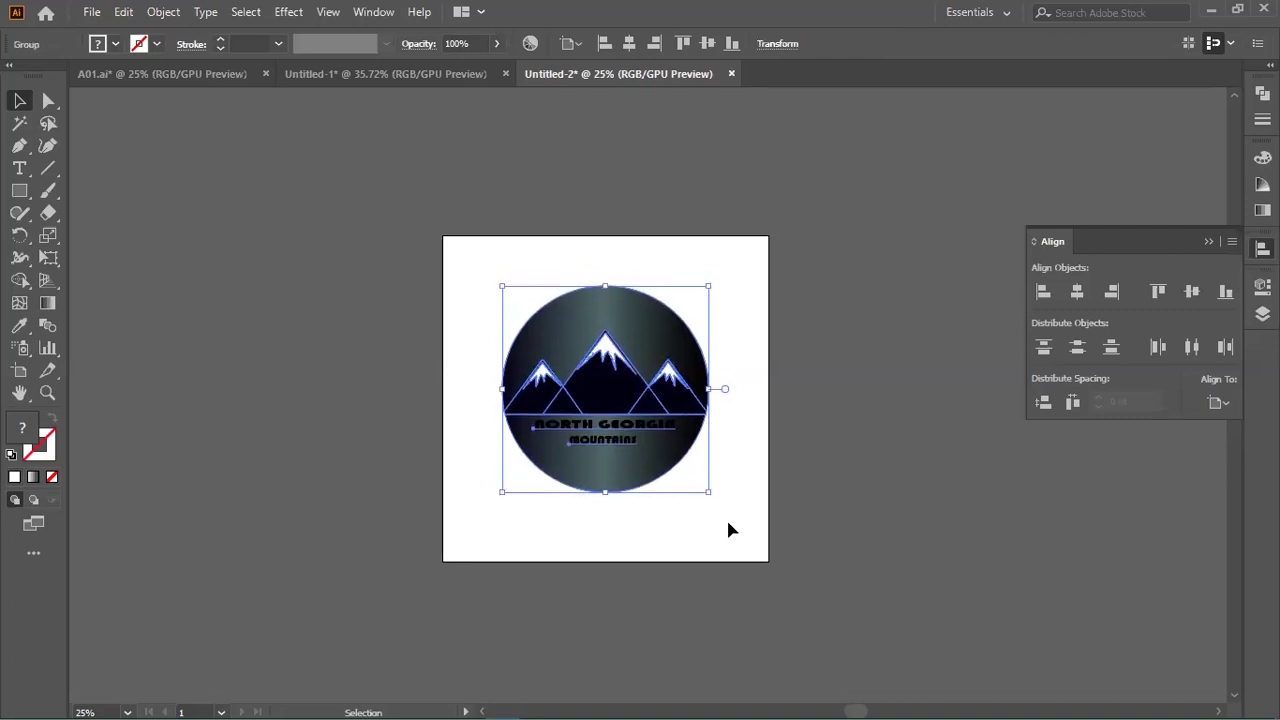
click(951, 291)
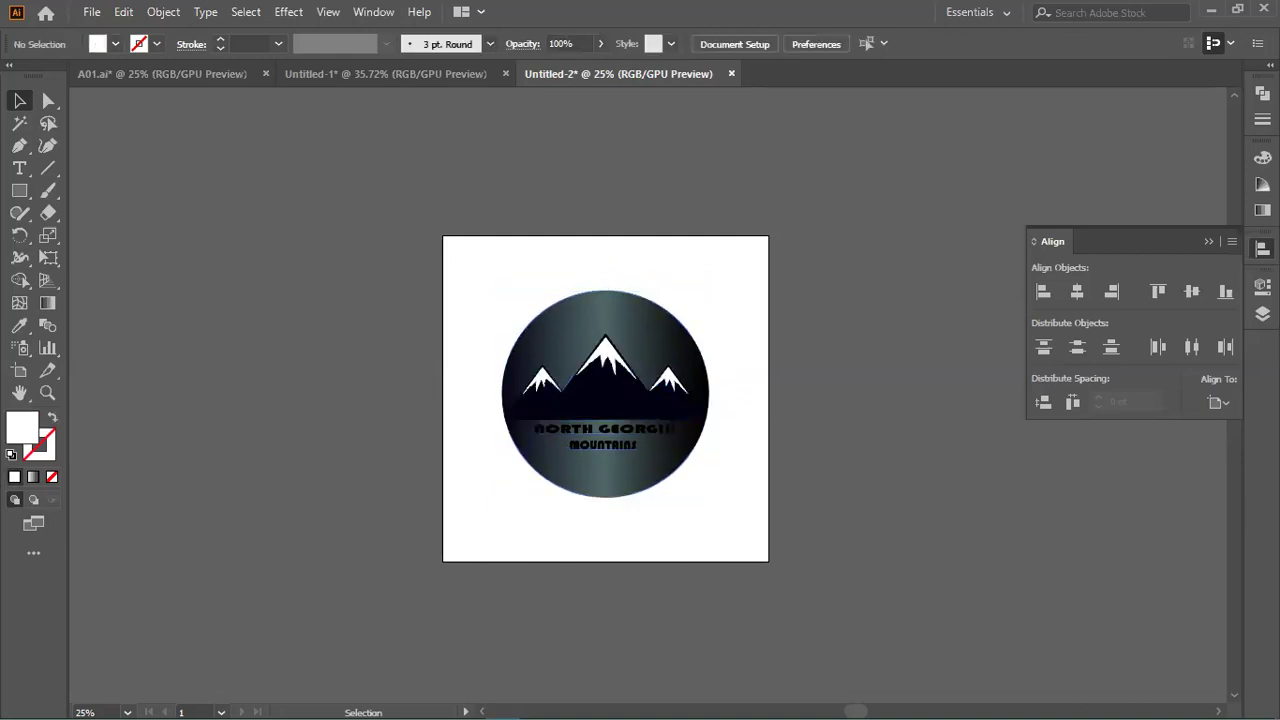
Centre the logo group vertically on the artboard, deselect it and put away the alignment options.
key(ctrl+a)
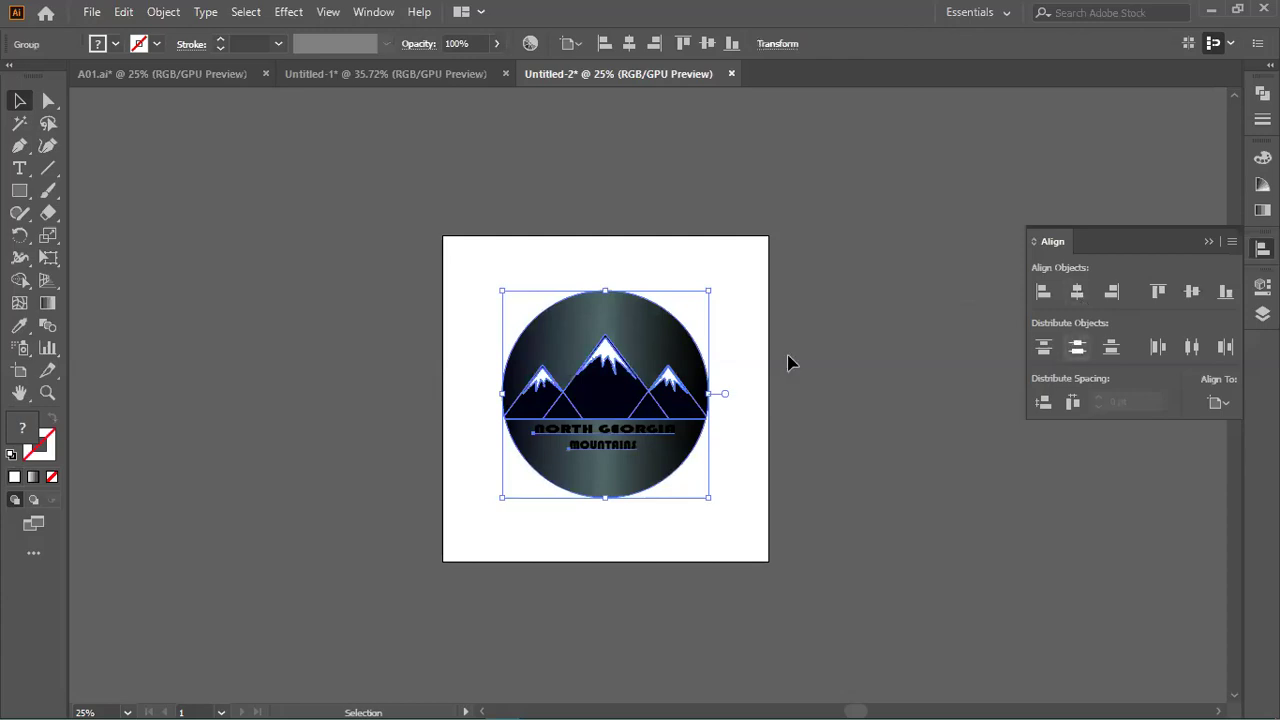
click(911, 427)
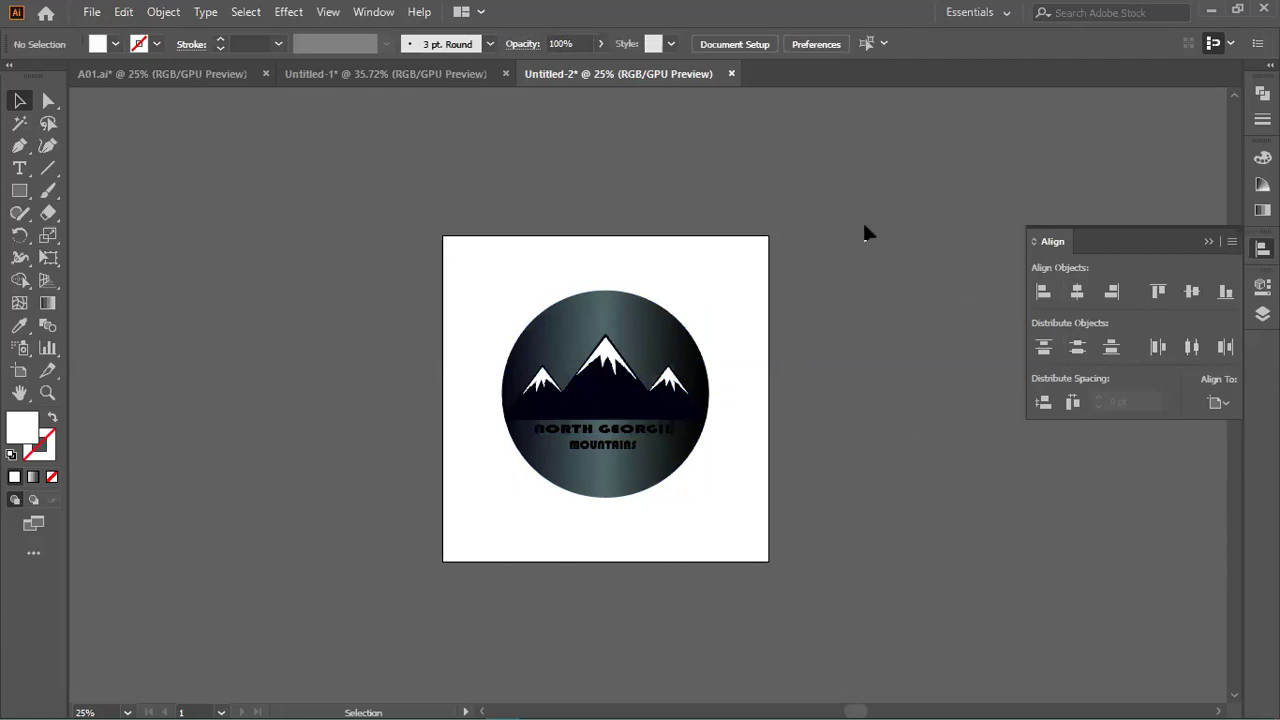
click(630, 322)
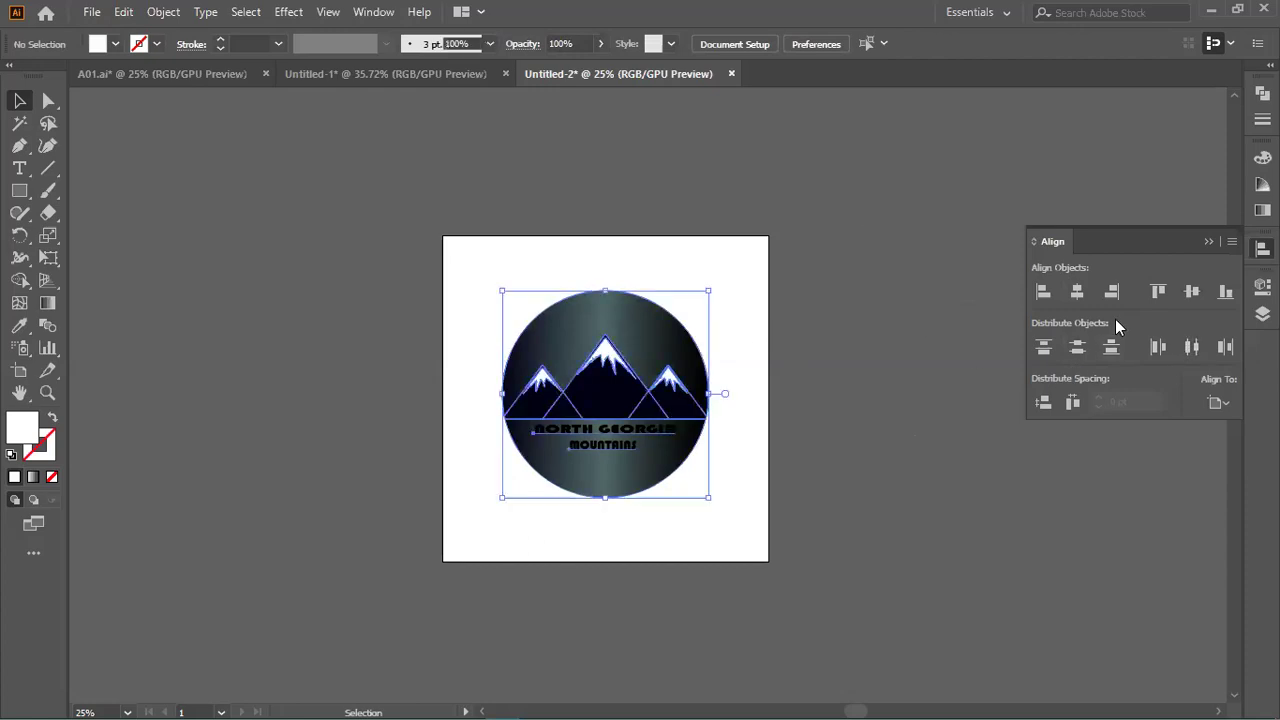
click(1192, 290)
click(934, 370)
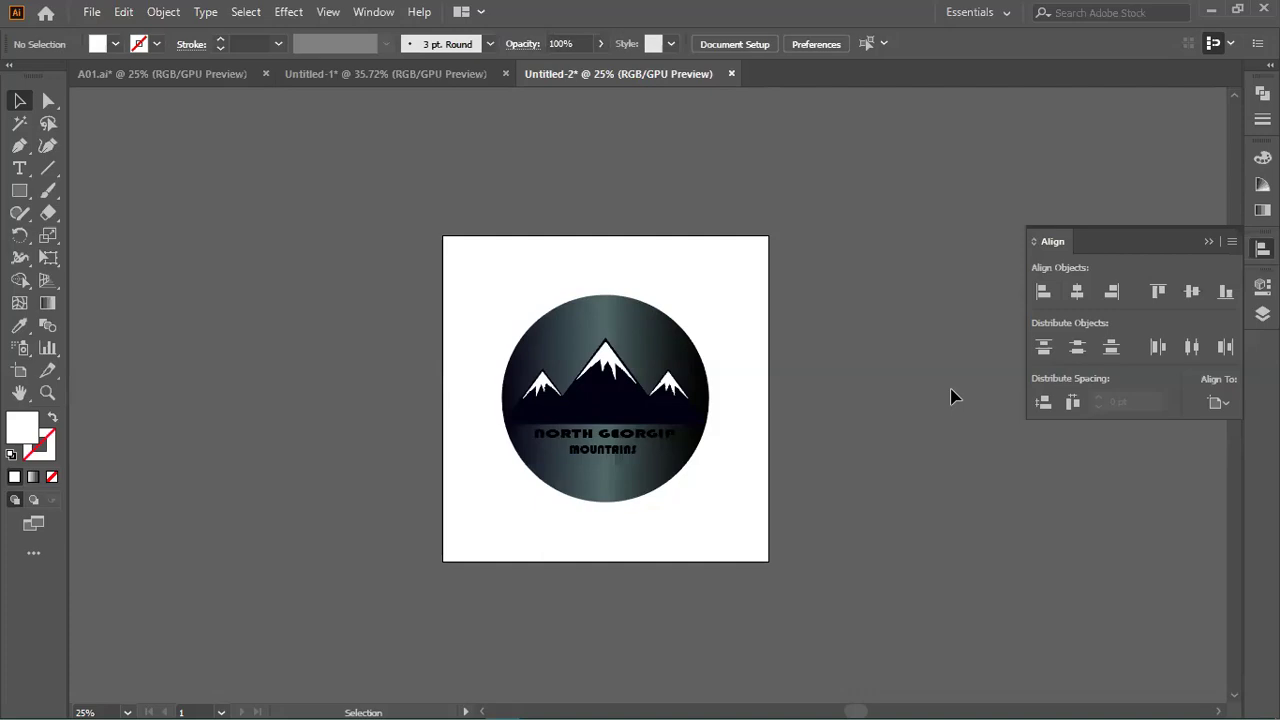
key(shift+F7)
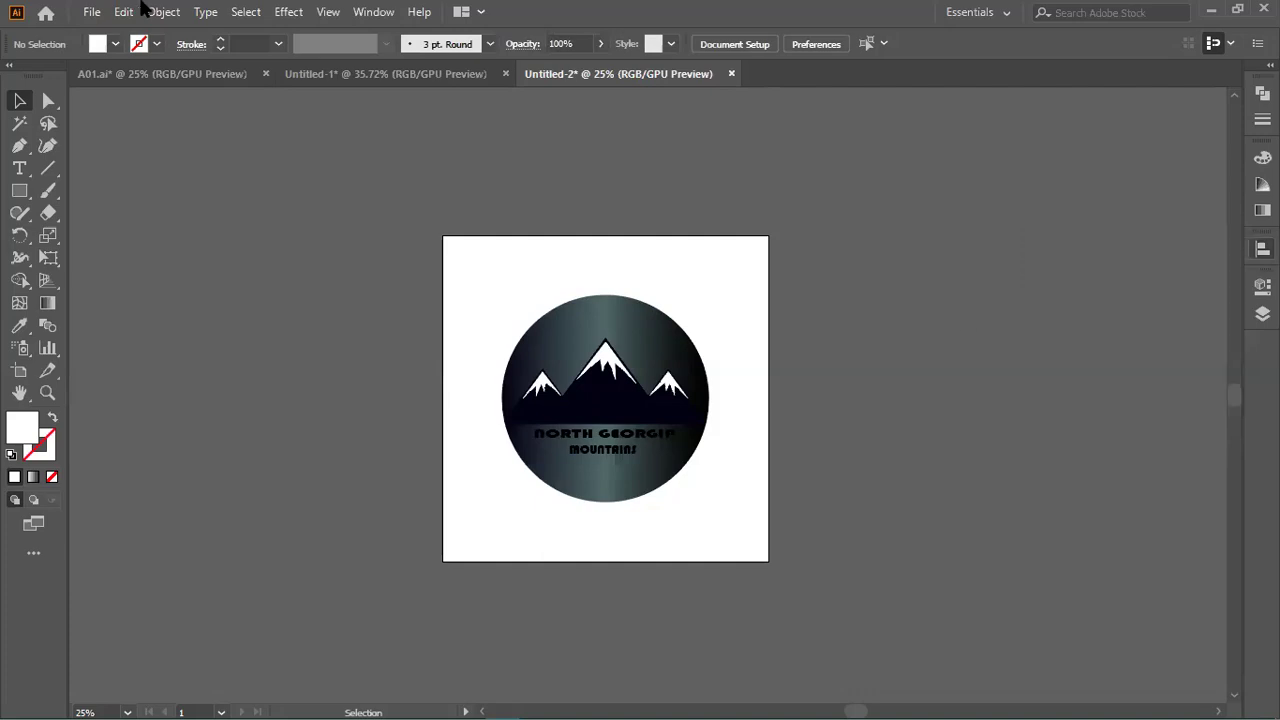
Export the artwork for web as a JPG image named Untitled-2 on the Desktop.
click(91, 12)
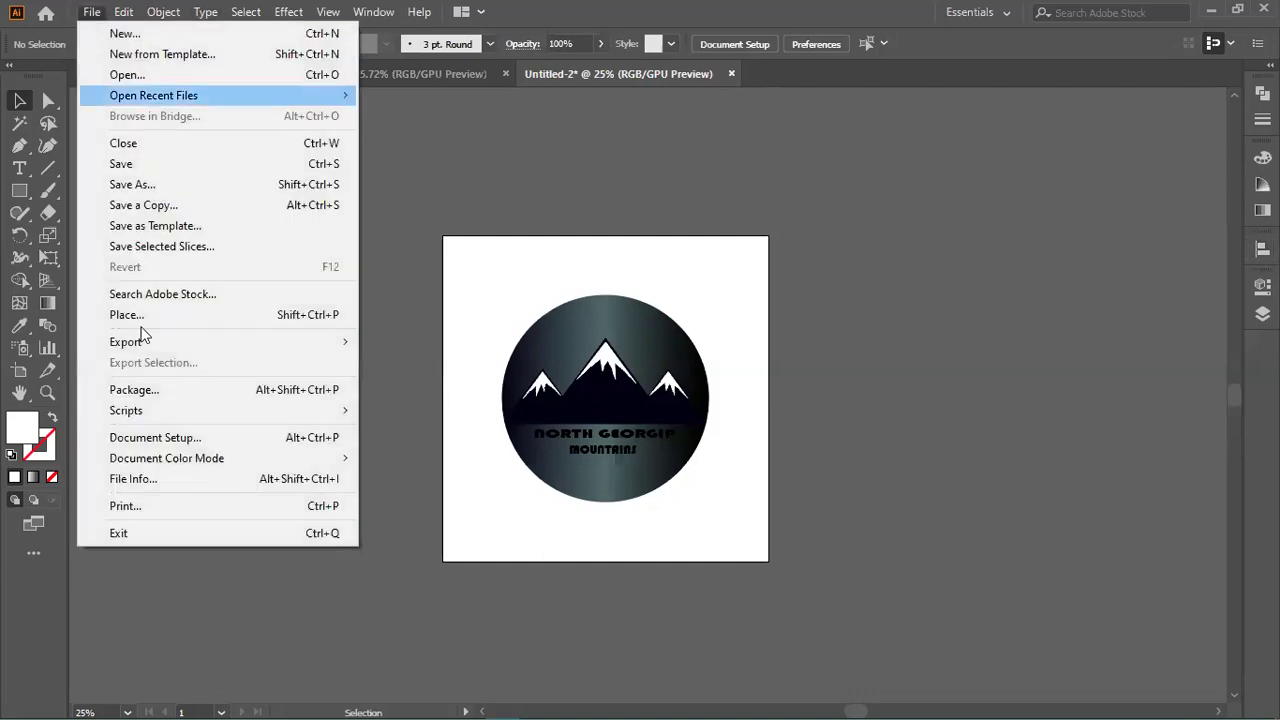
mouse_move(277, 353)
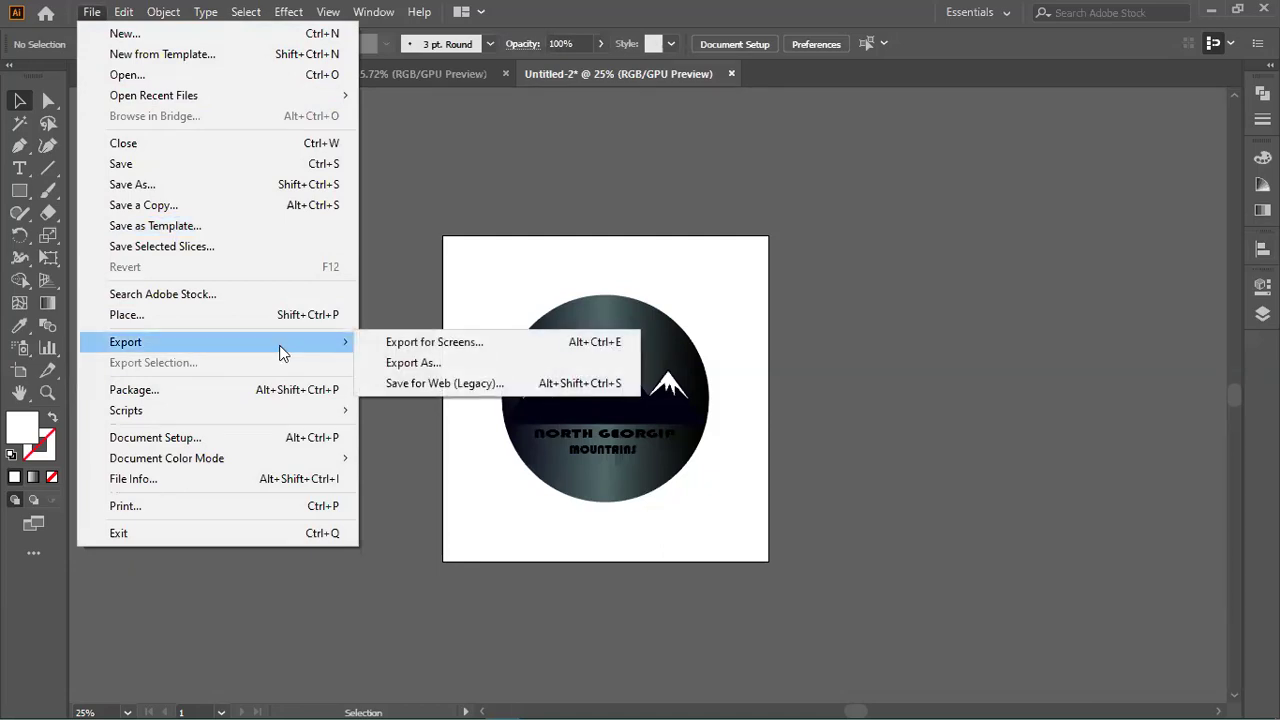
click(410, 381)
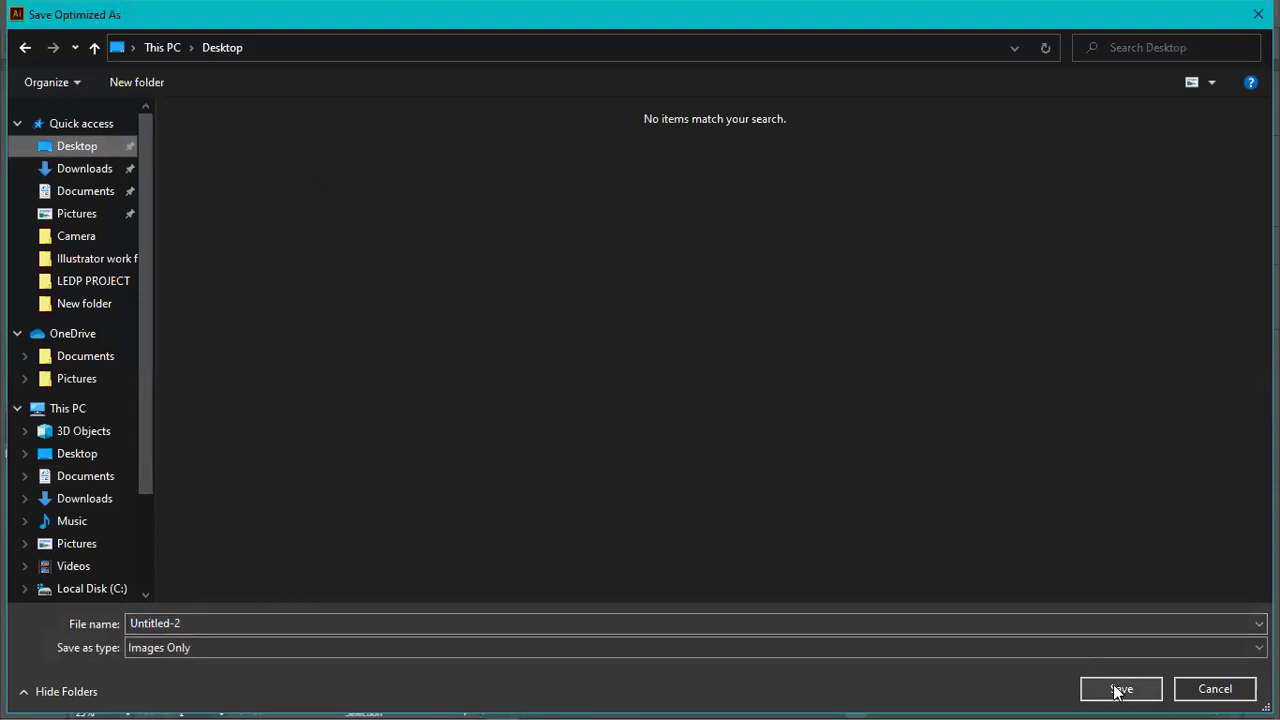
click(1120, 689)
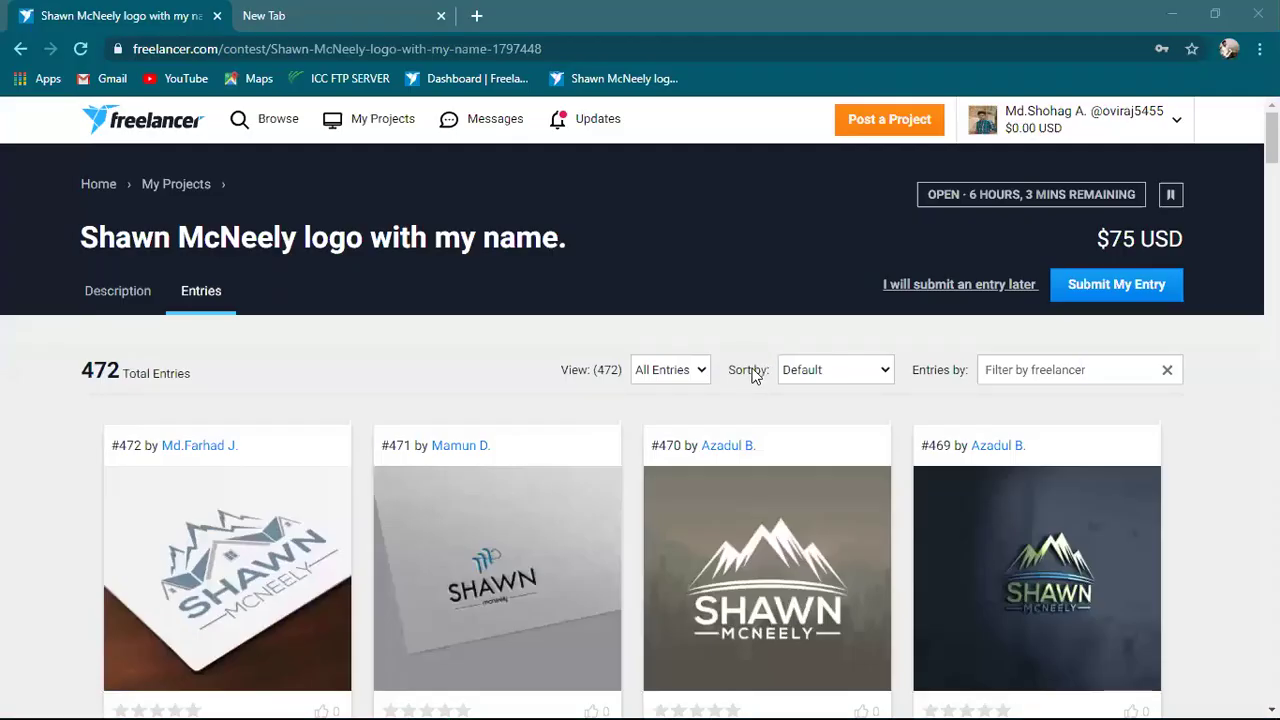
Switch to the Freelancer contest page in Chrome and read the contest description and supported file types.
key(Tab)
key(Return)
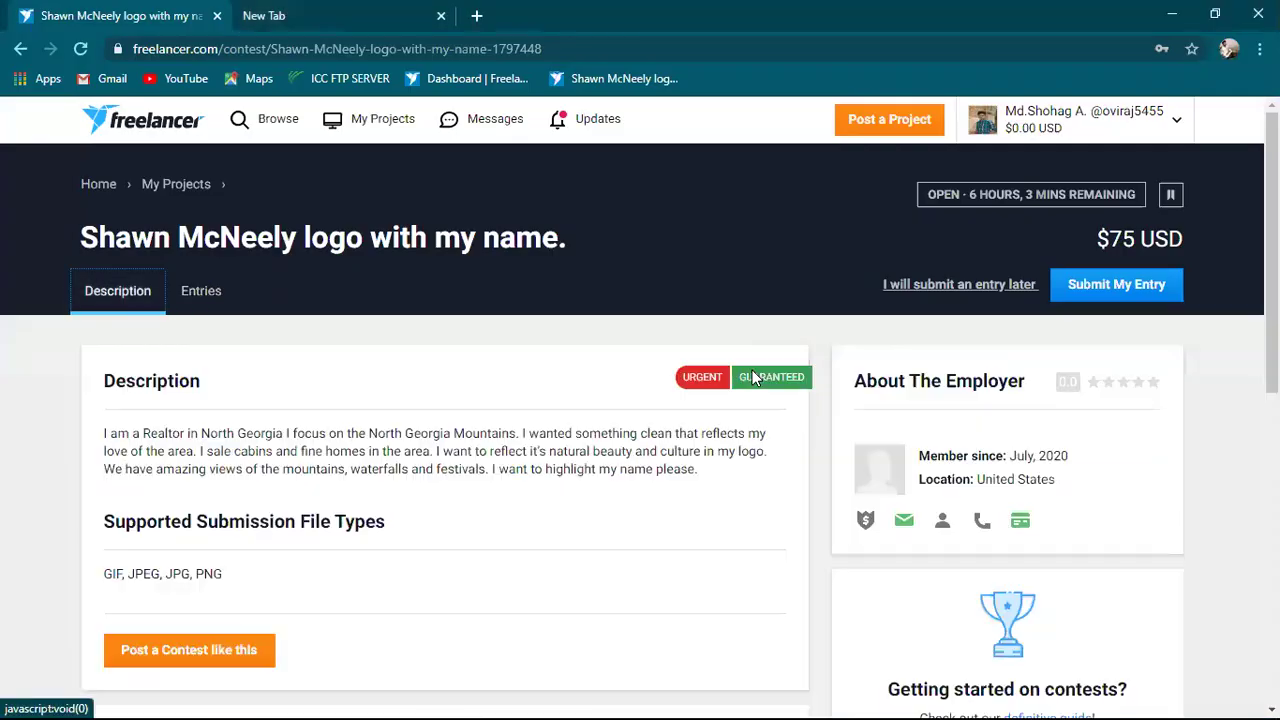
scroll(752, 374, down, 1)
scroll(752, 378, up, 1)
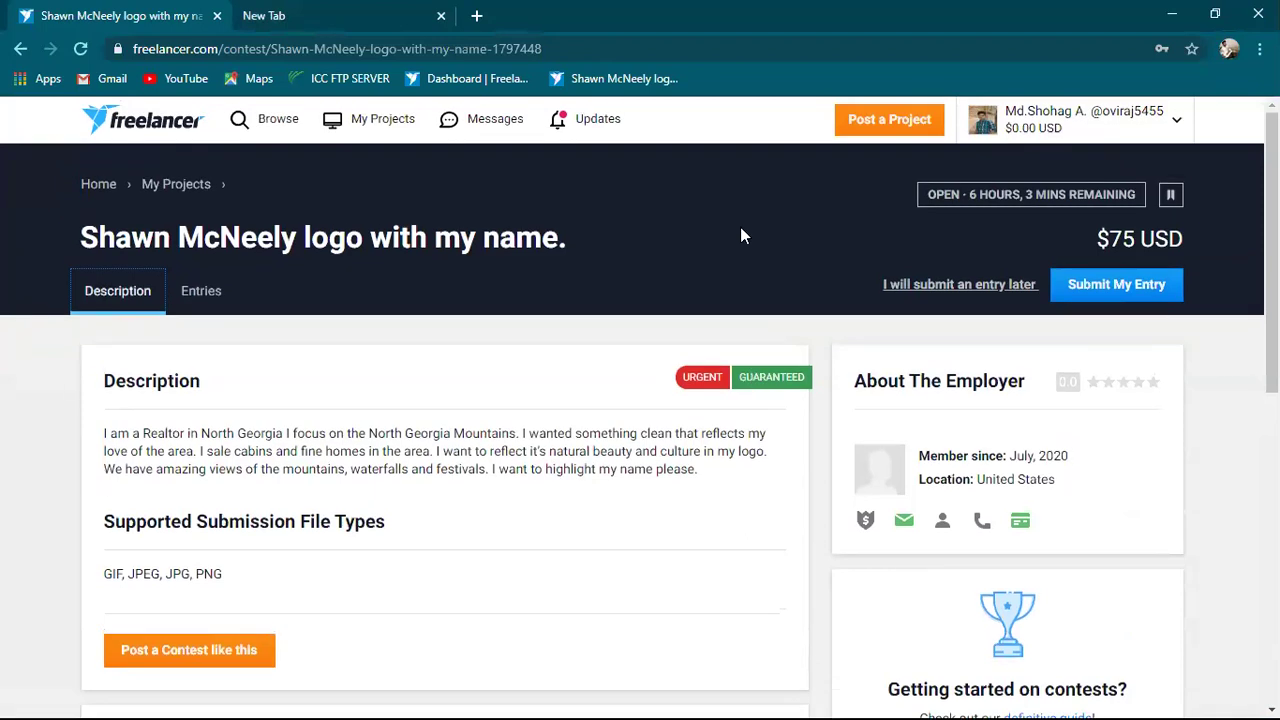
Start a new contest entry and attach the exported Untitled-2 image from the Desktop.
click(1085, 287)
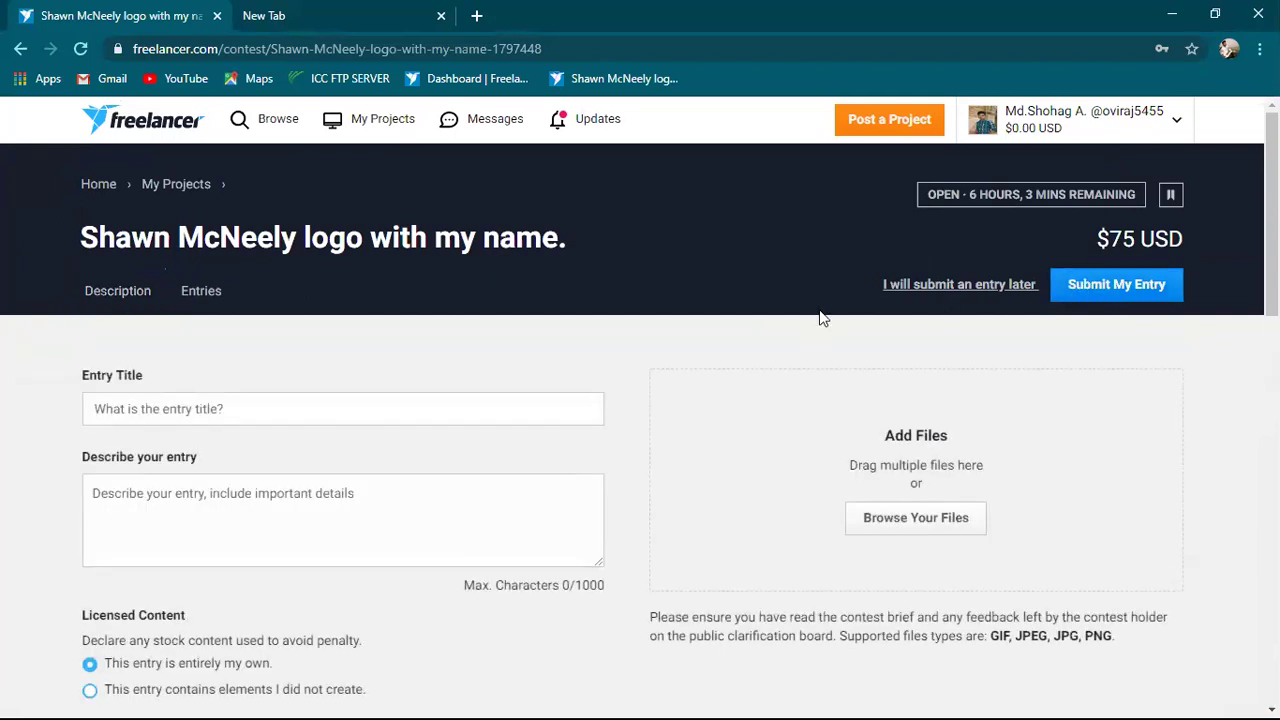
scroll(748, 289, down, 2)
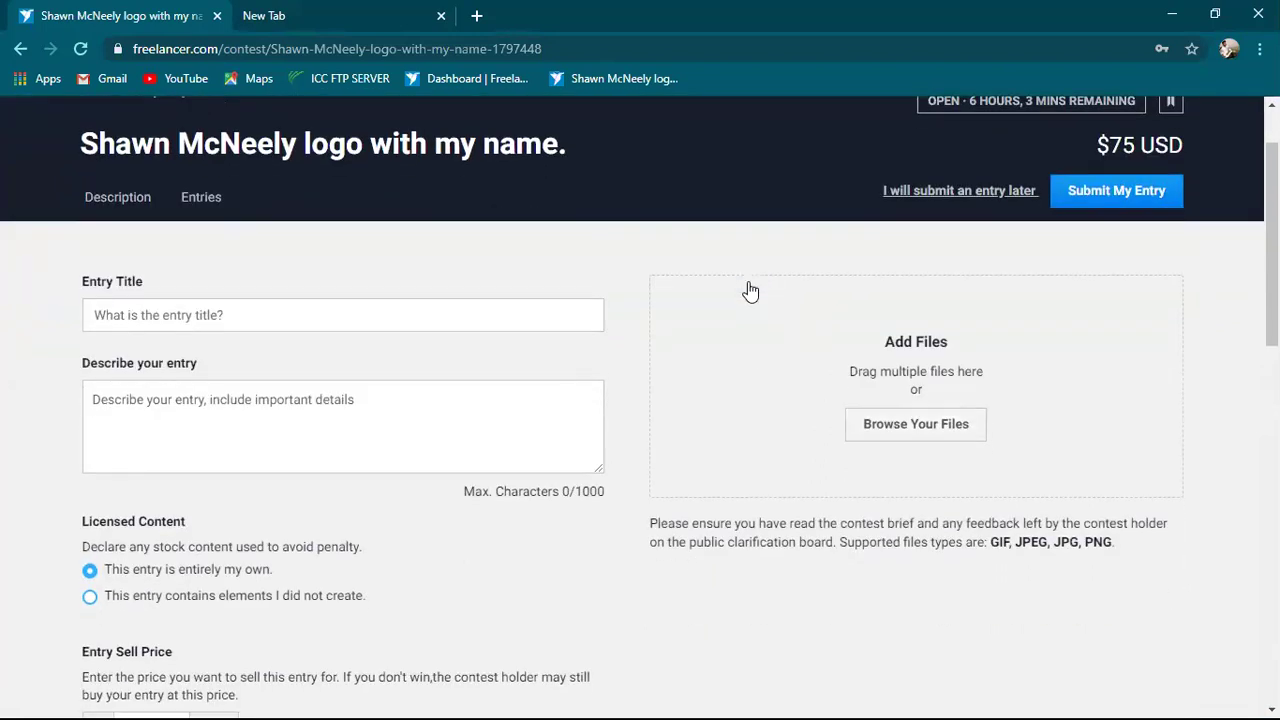
click(951, 428)
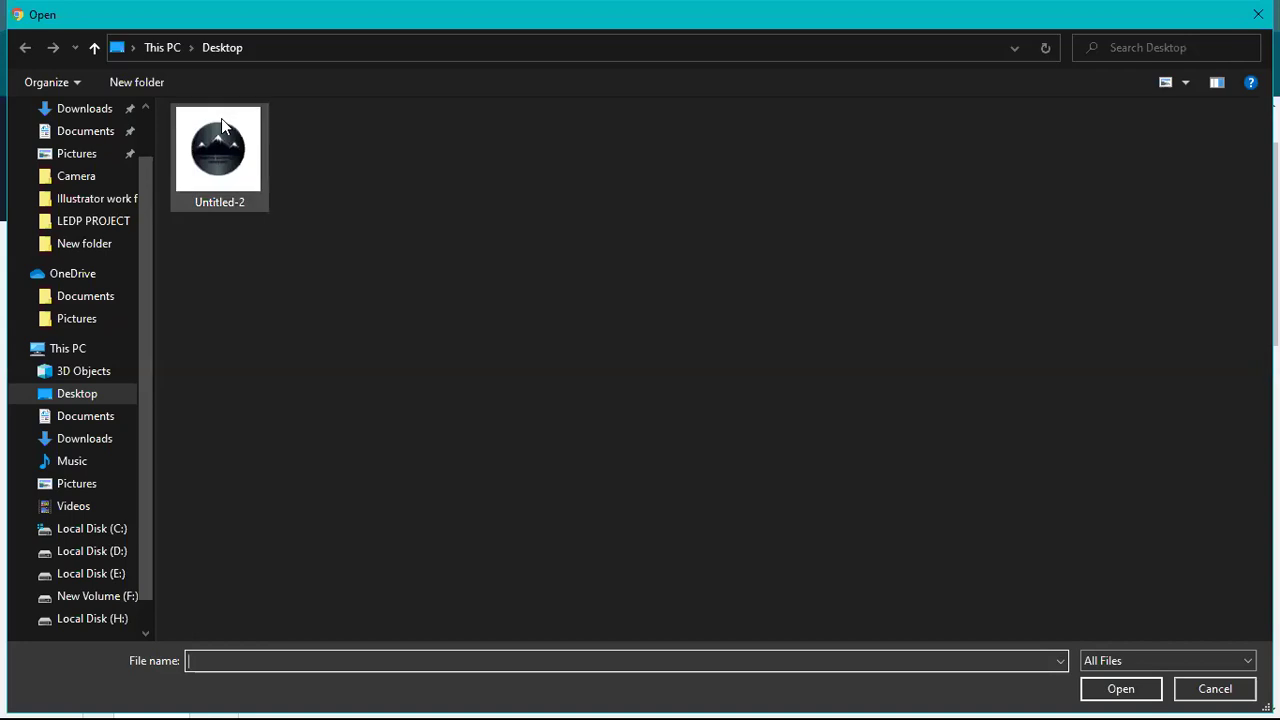
click(221, 118)
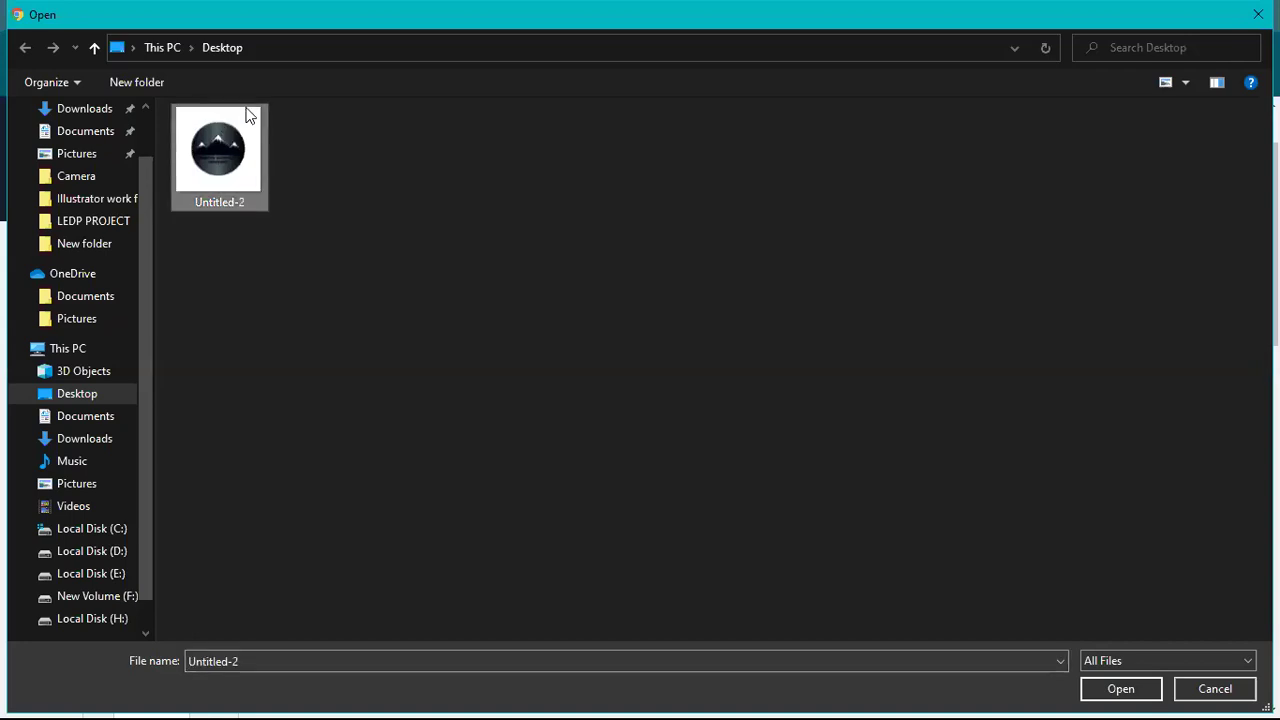
click(1112, 692)
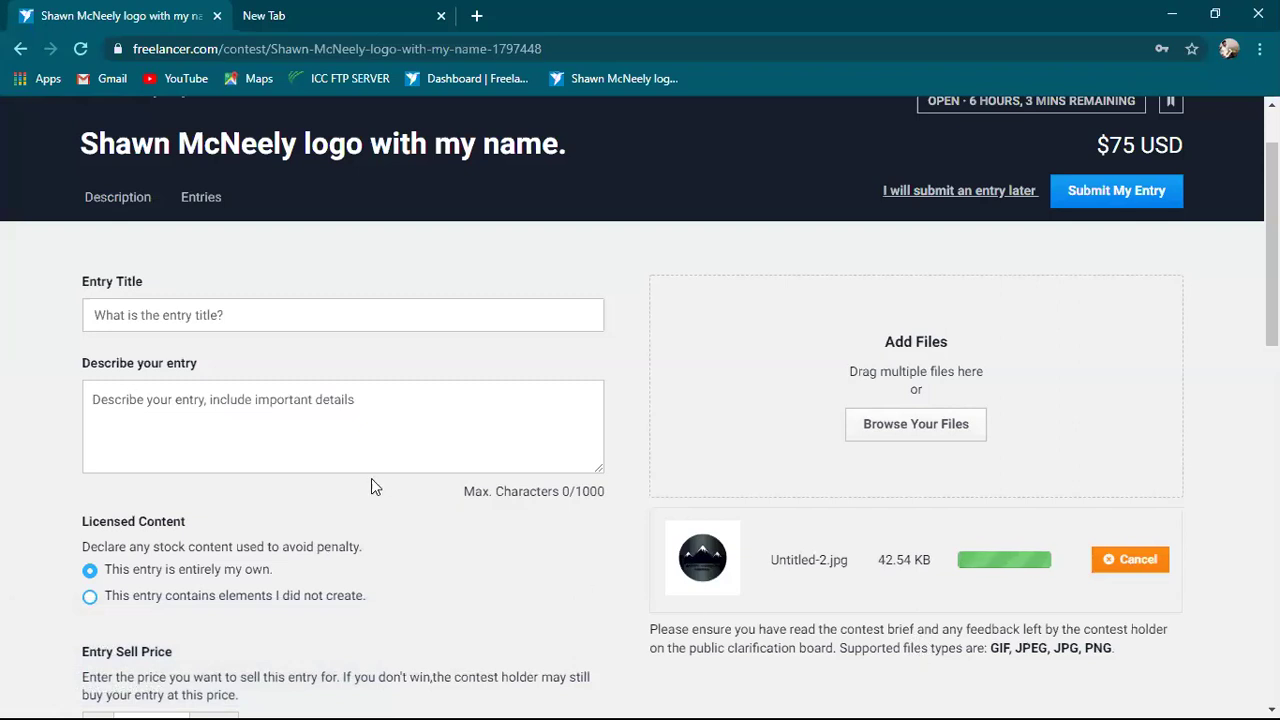
click(159, 318)
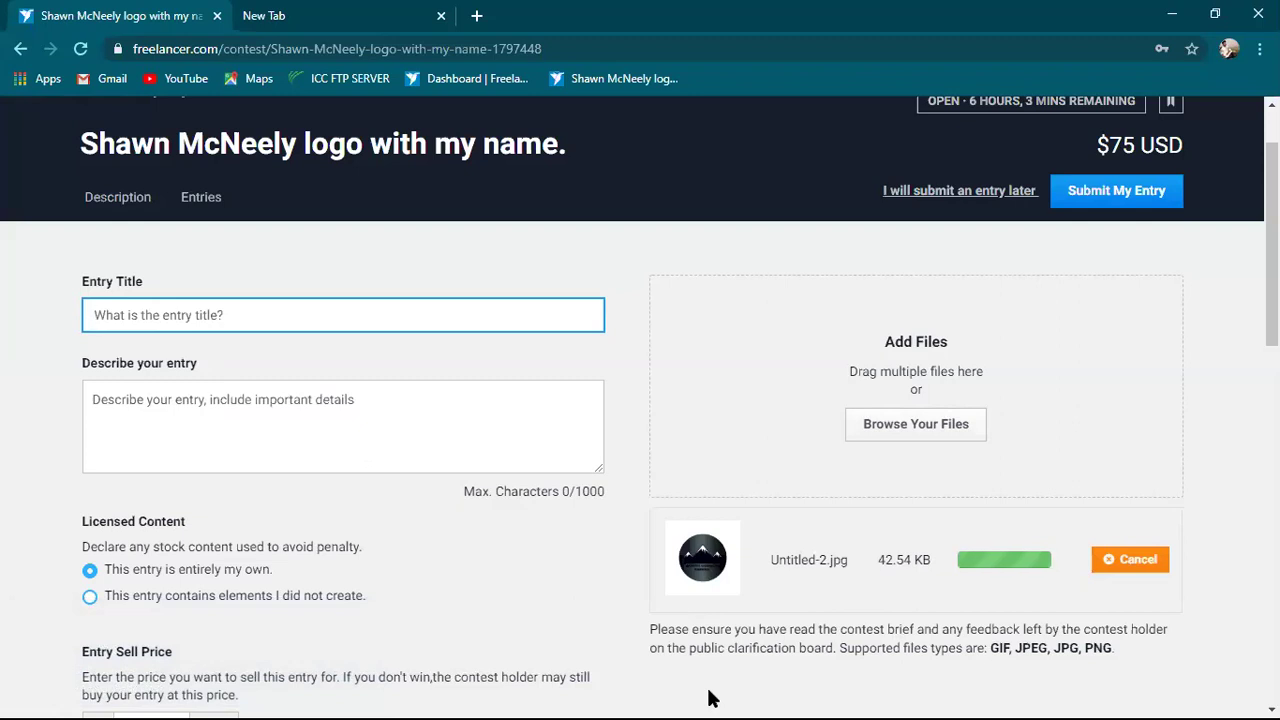
text(LOGO)
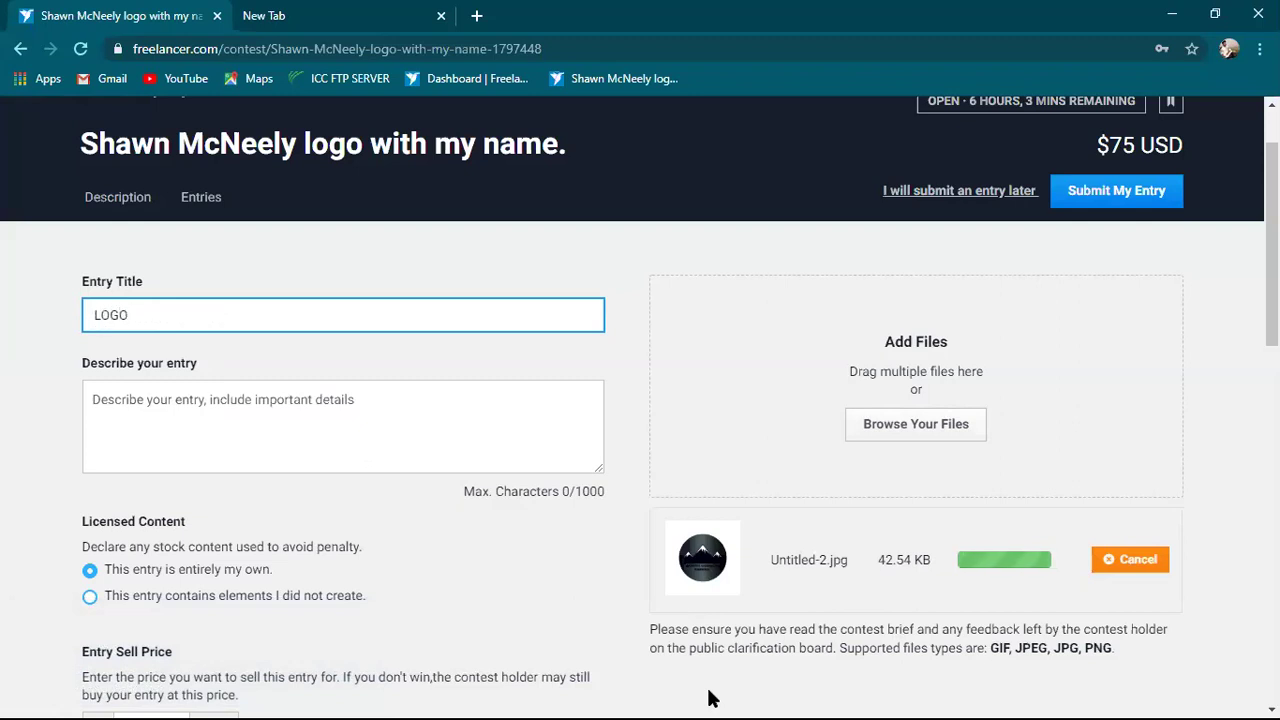
key(BackSpace)
key(BackSpace)
key(BackSpace)
key(BackSpace)
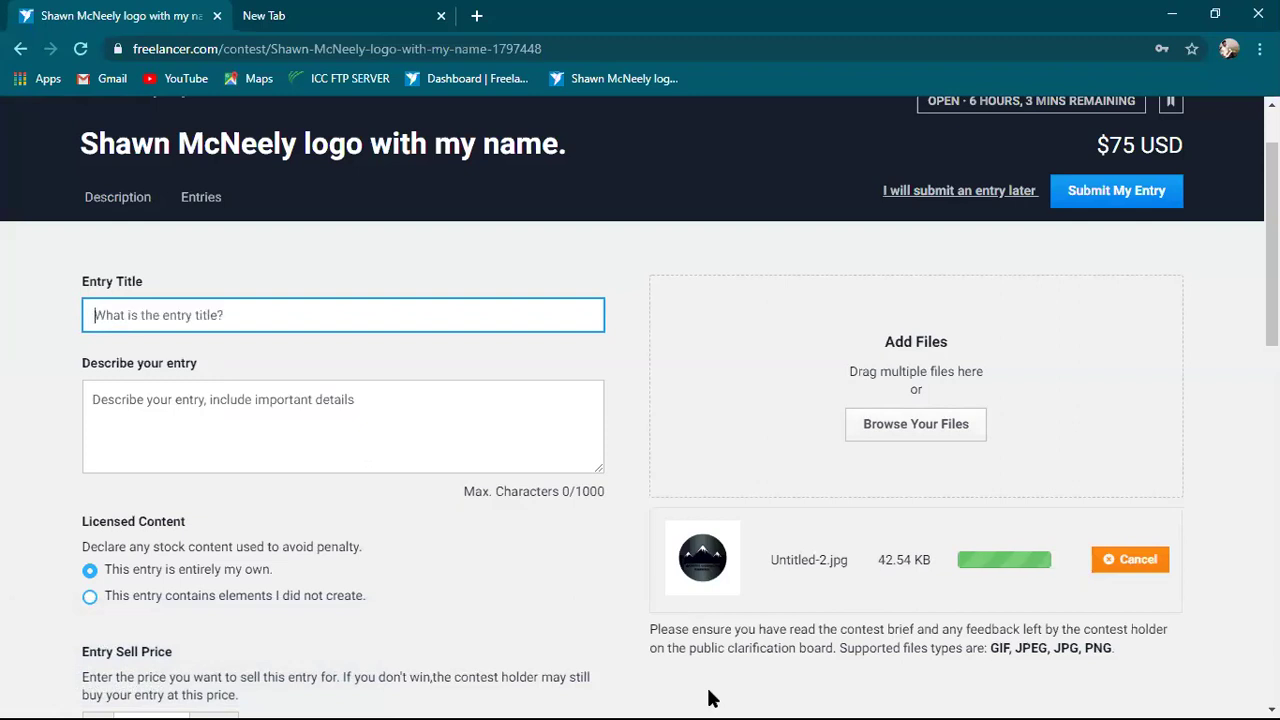
Check the contest description for the North Georgia Mountains wording and browse the designs other freelancers have submitted.
click(109, 195)
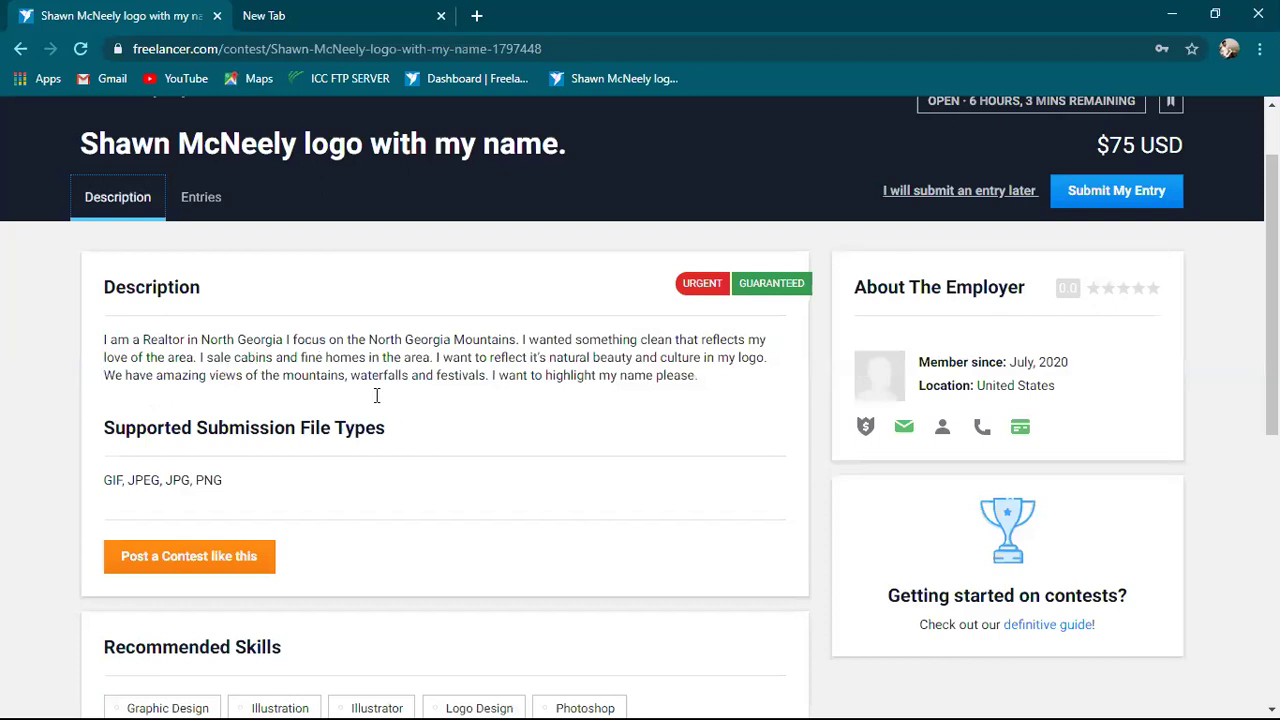
drag(516, 341, 452, 339)
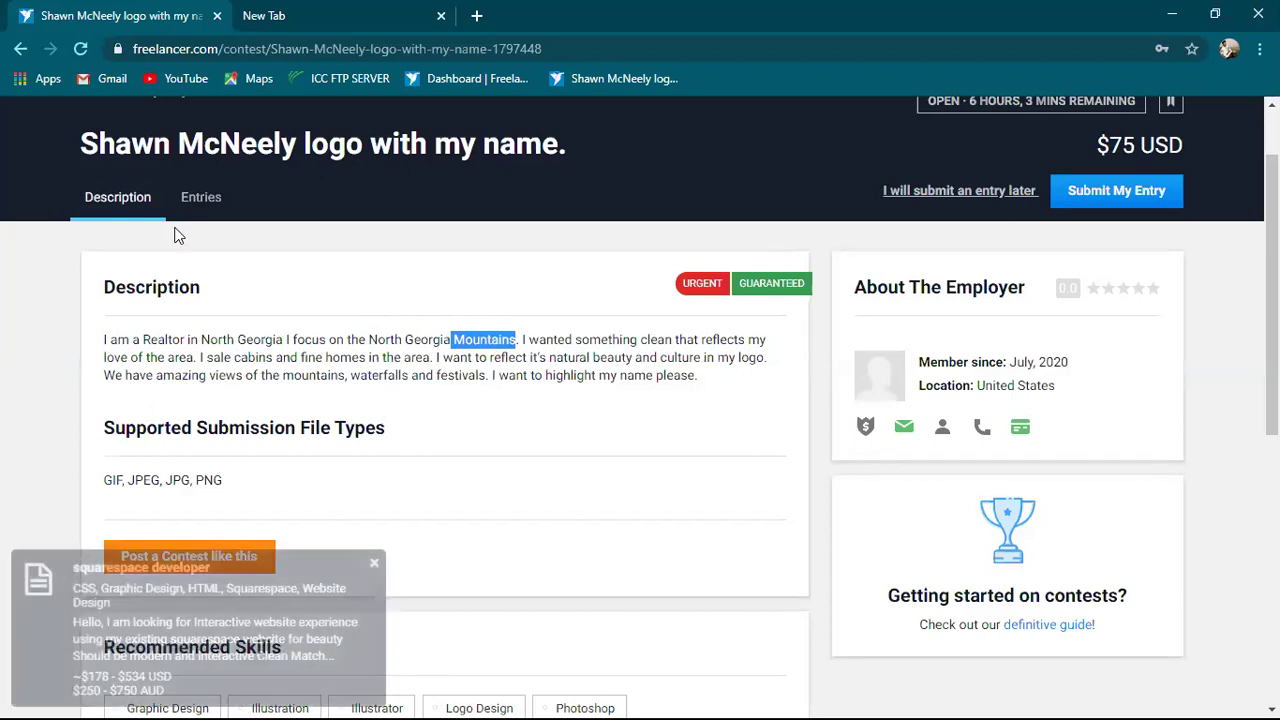
click(197, 200)
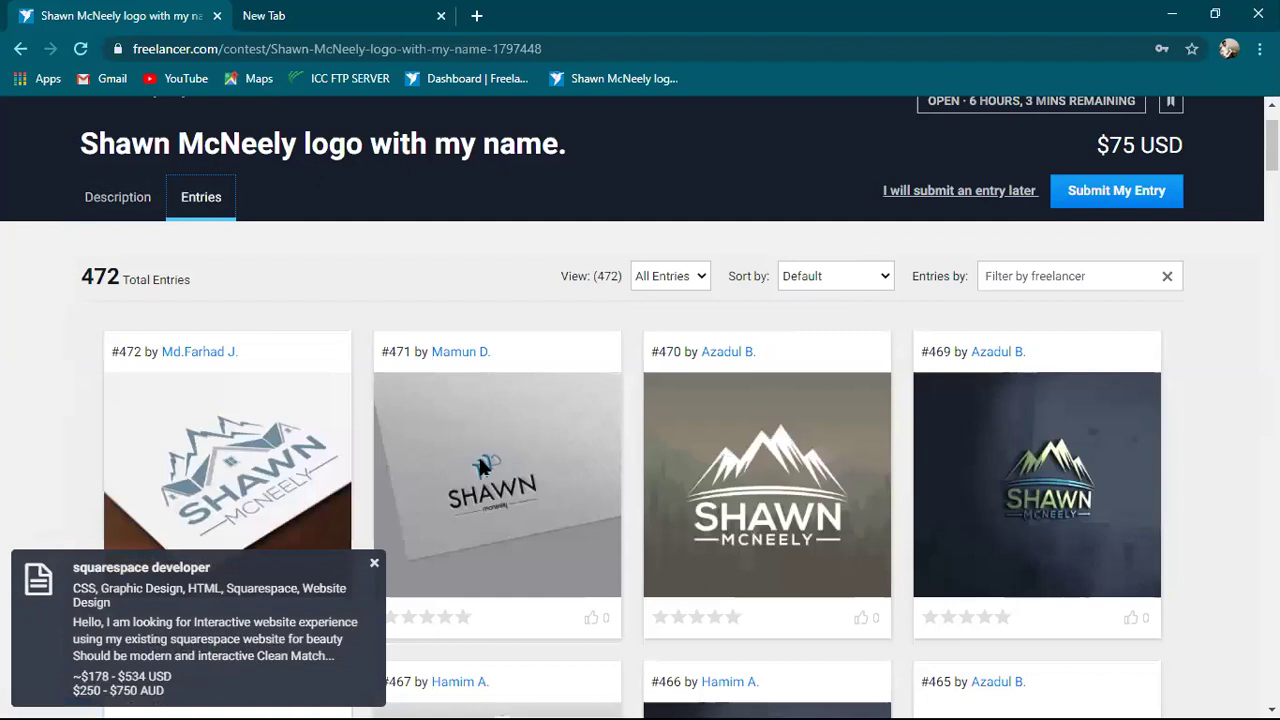
scroll(1112, 297, down, 1)
scroll(1112, 297, down, 1)
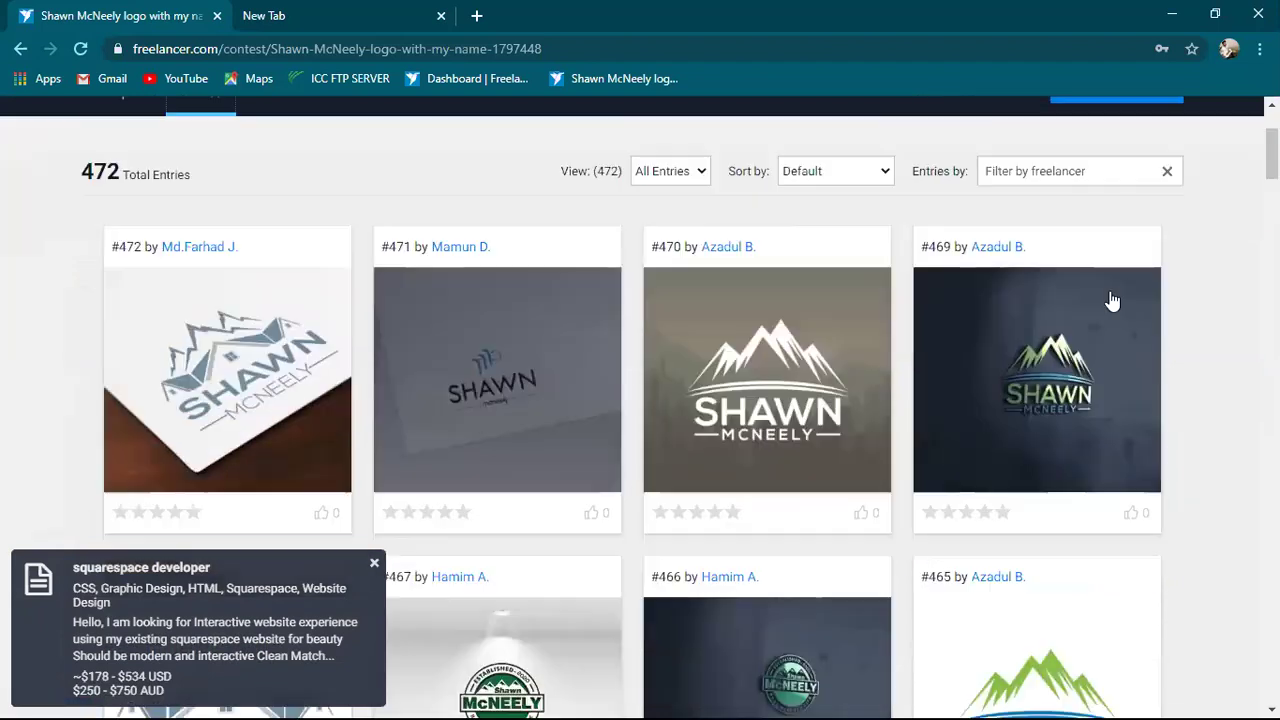
scroll(1034, 523, down, 1)
Return to the entry submission form and review its licensing, sell price, promotion and terms sections.
scroll(980, 577, up, 3)
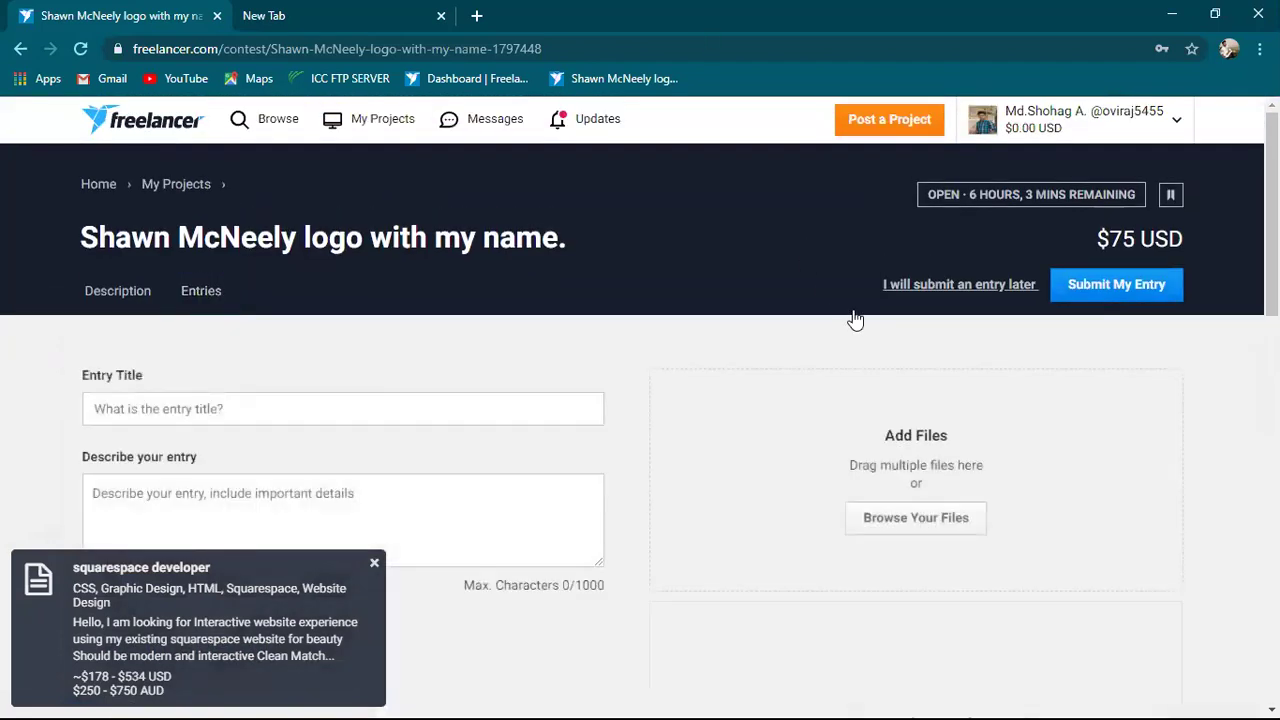
scroll(868, 329, down, 2)
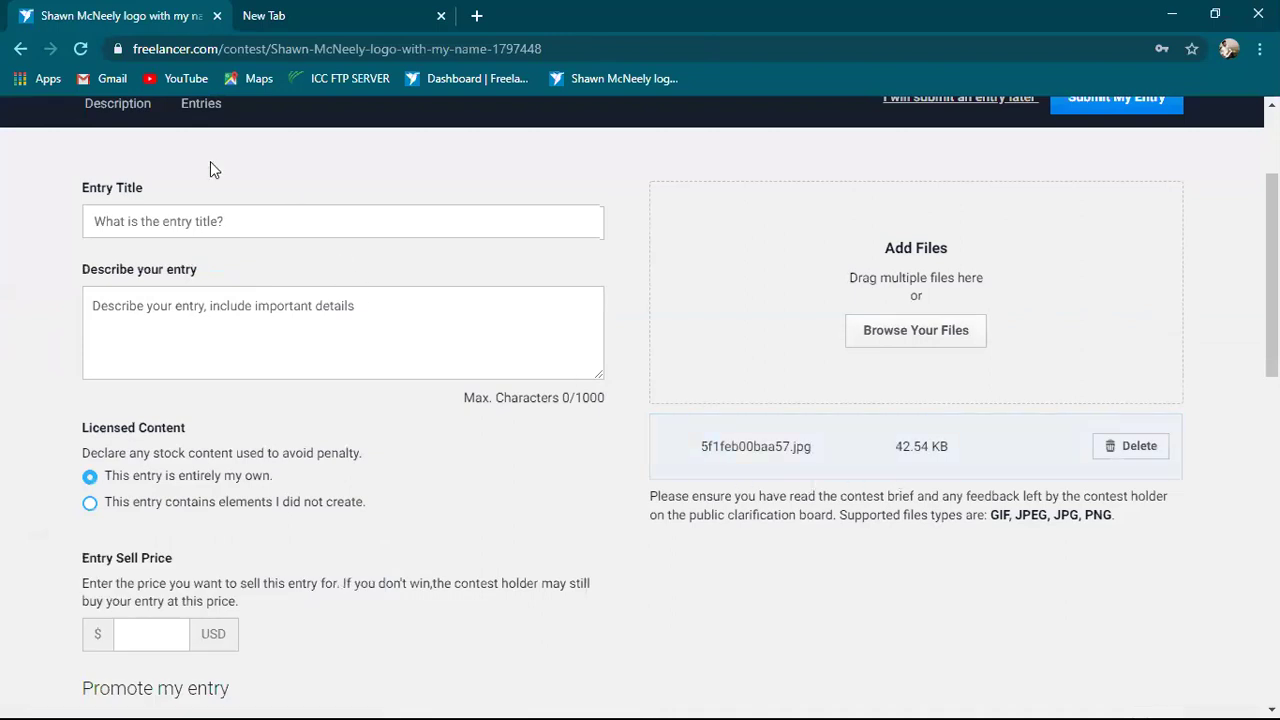
scroll(658, 448, down, 4)
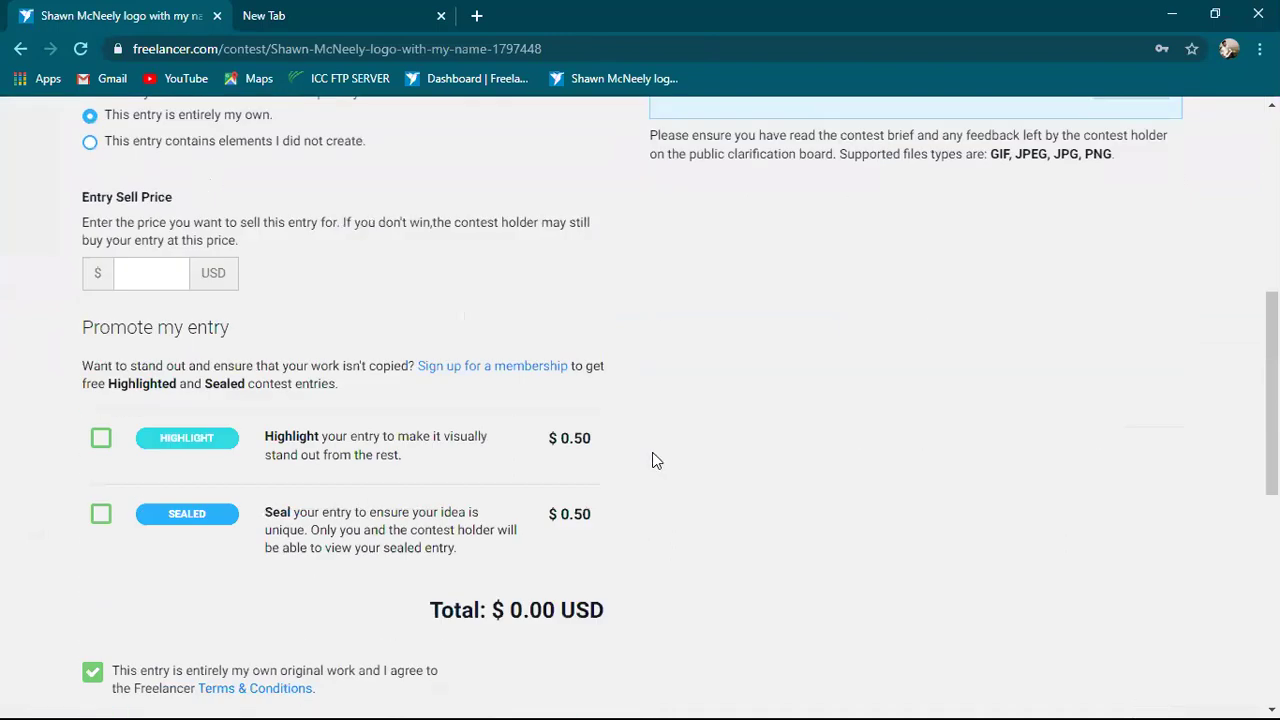
scroll(229, 343, down, 2)
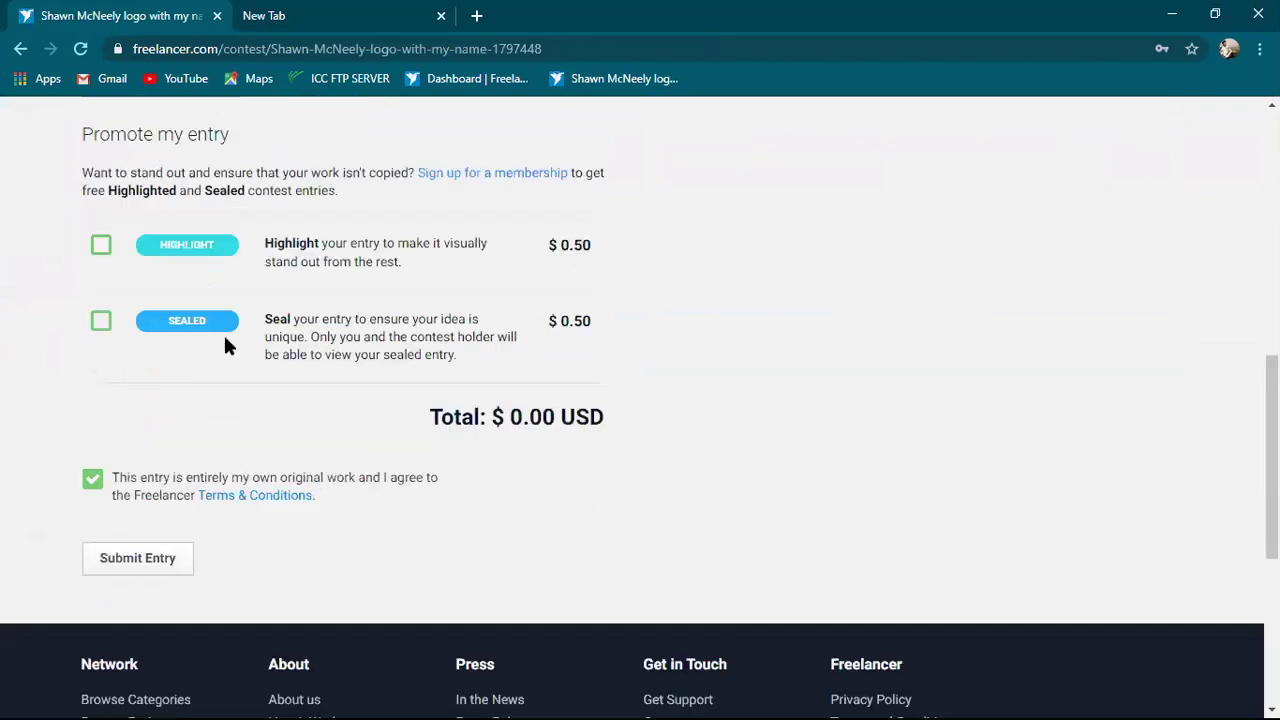
scroll(738, 446, down, 2)
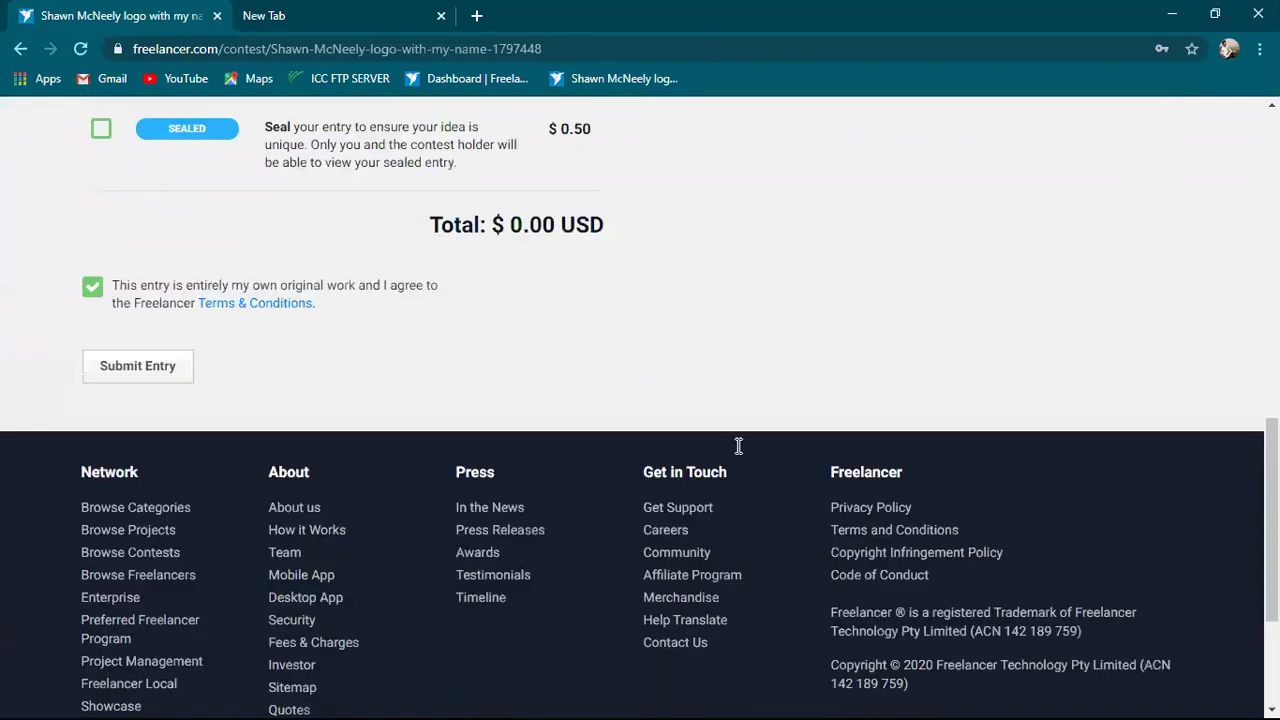
scroll(215, 288, up, 3)
scroll(822, 681, up, 7)
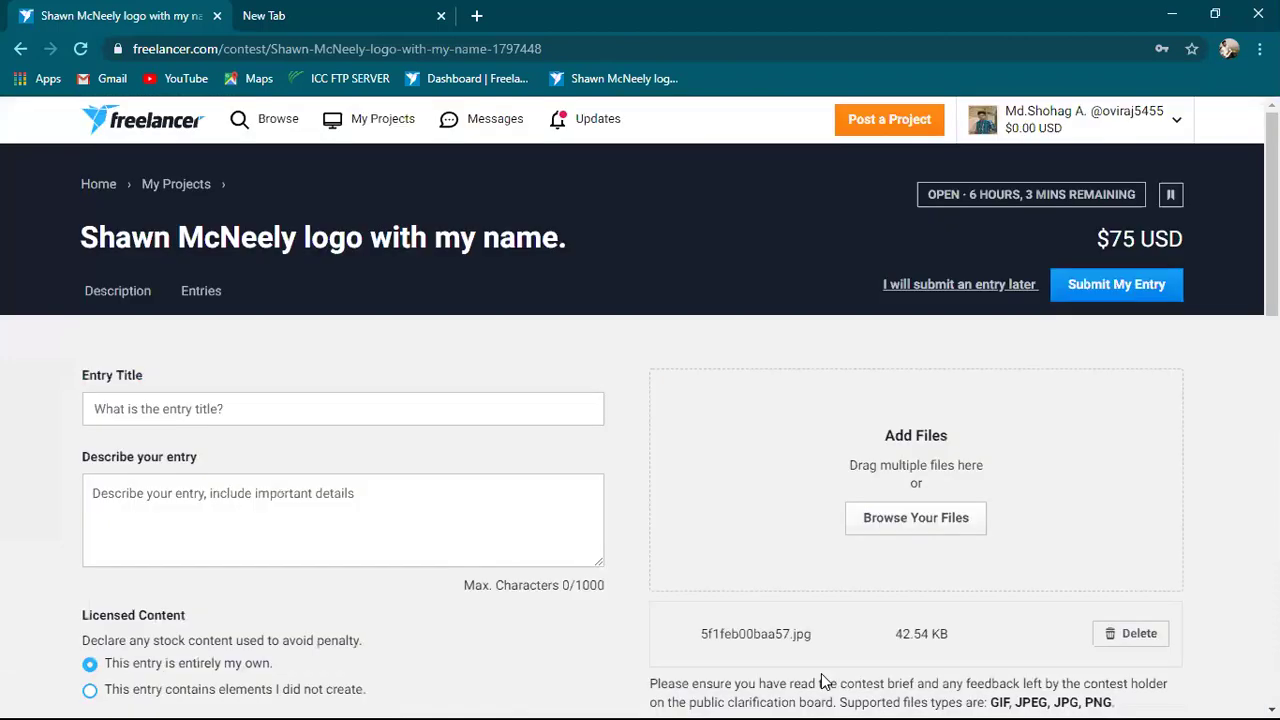
Enter NGM LOGO as the contest entry's title.
scroll(822, 681, down, 2)
key(Tab)
text(N)
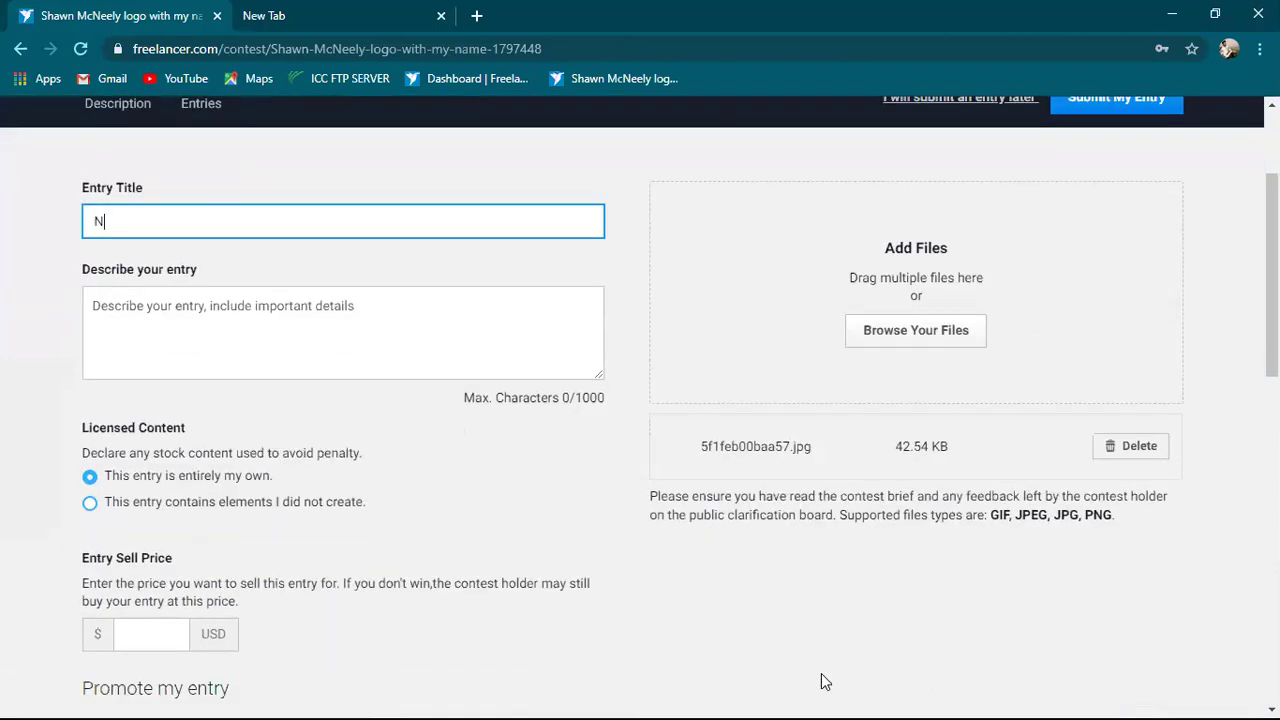
text(GM LOGO)
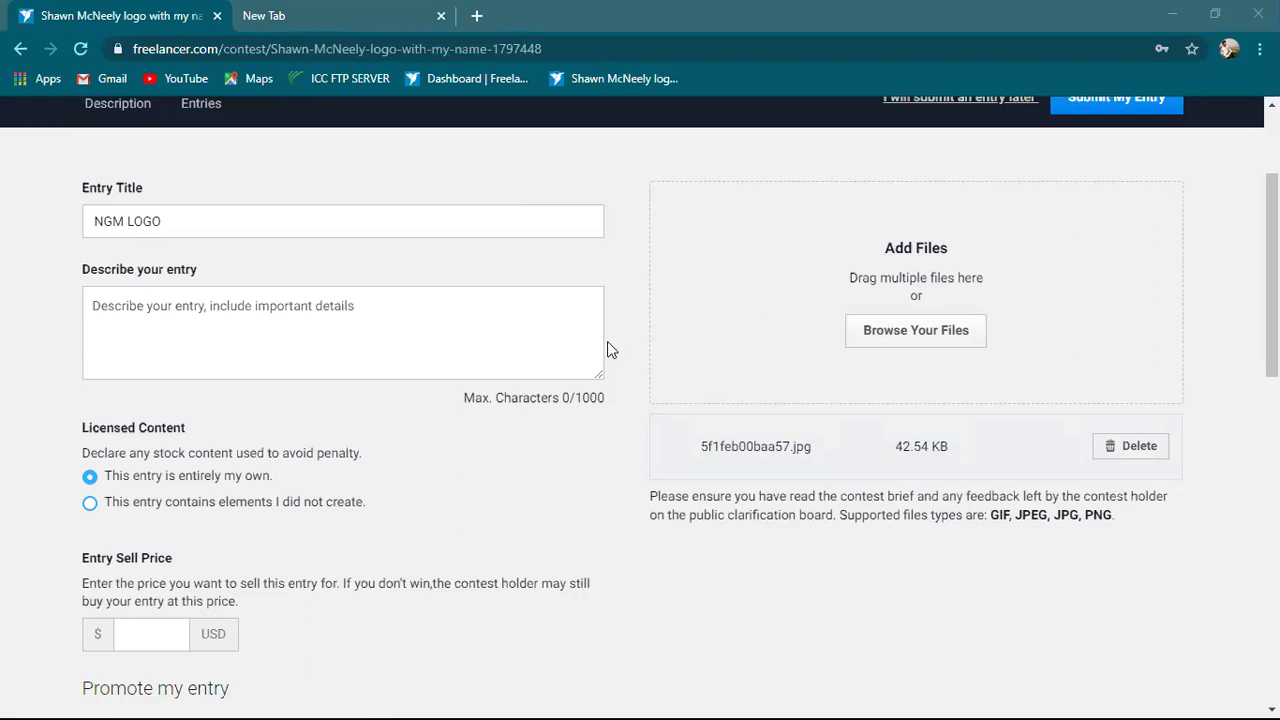
Go over the remaining entry fields, from the description and sell price down to the final submission option.
scroll(523, 360, down, 3)
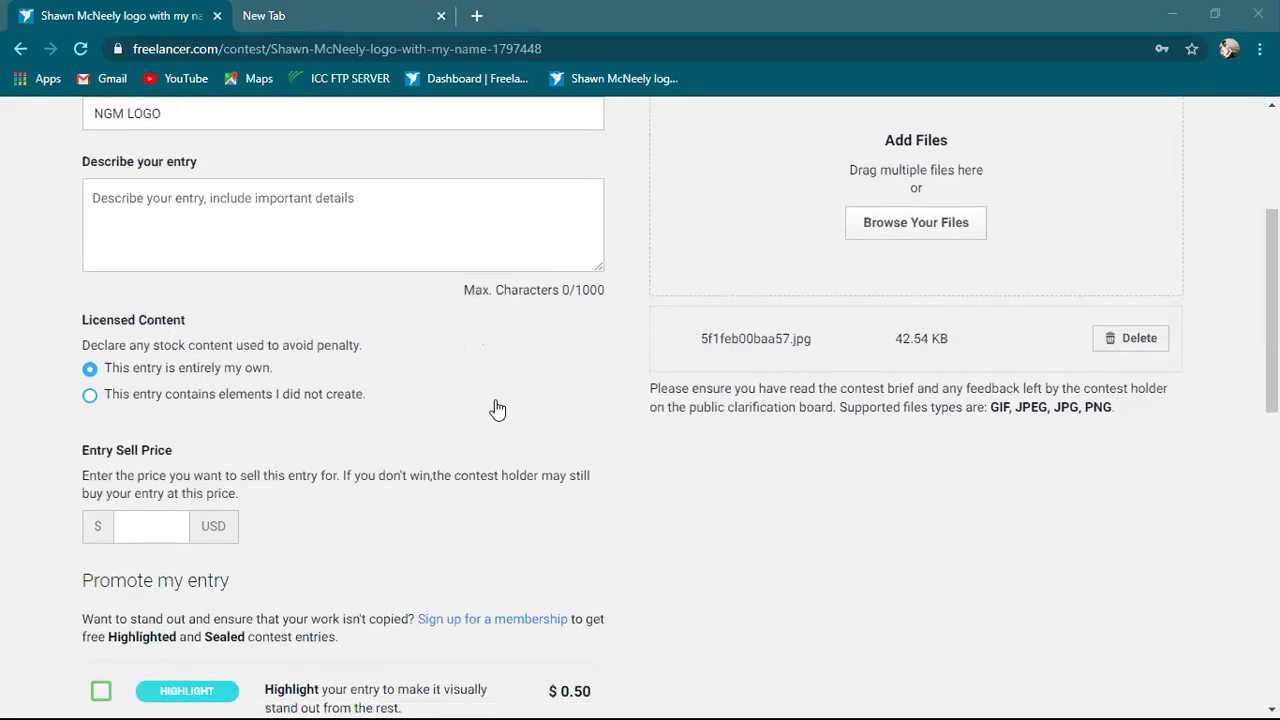
scroll(480, 412, down, 3)
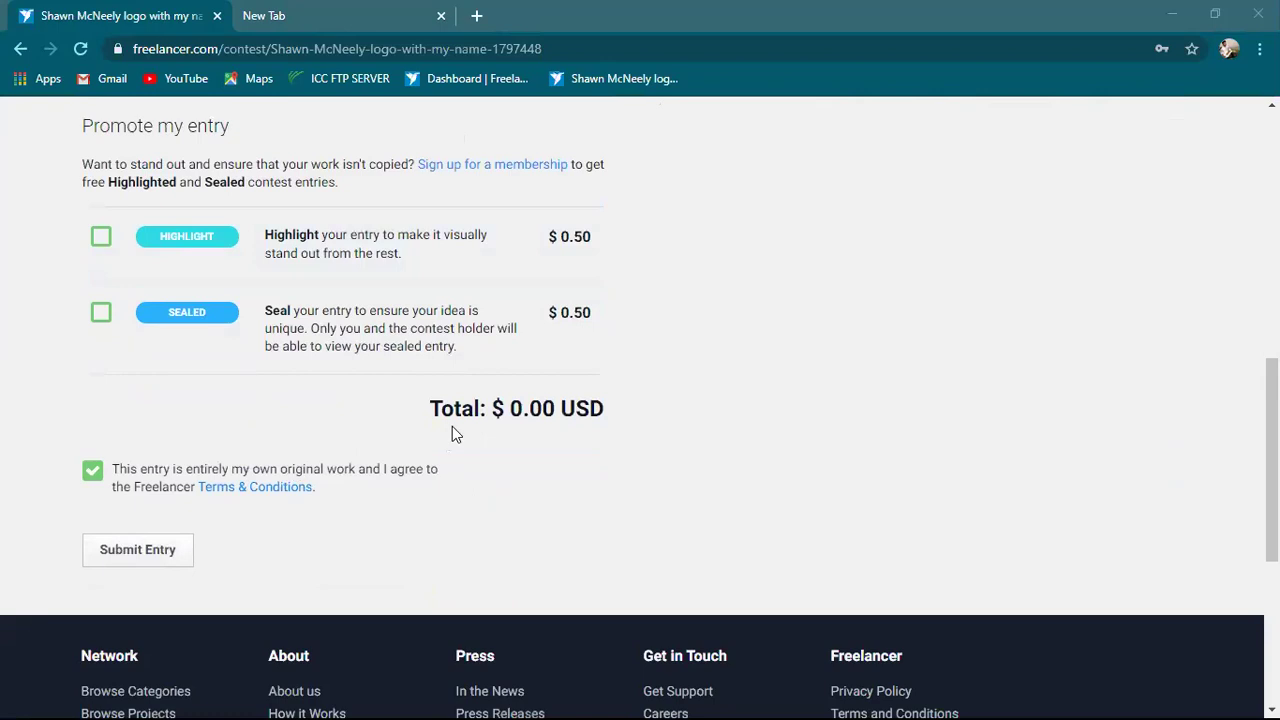
scroll(452, 425, up, 5)
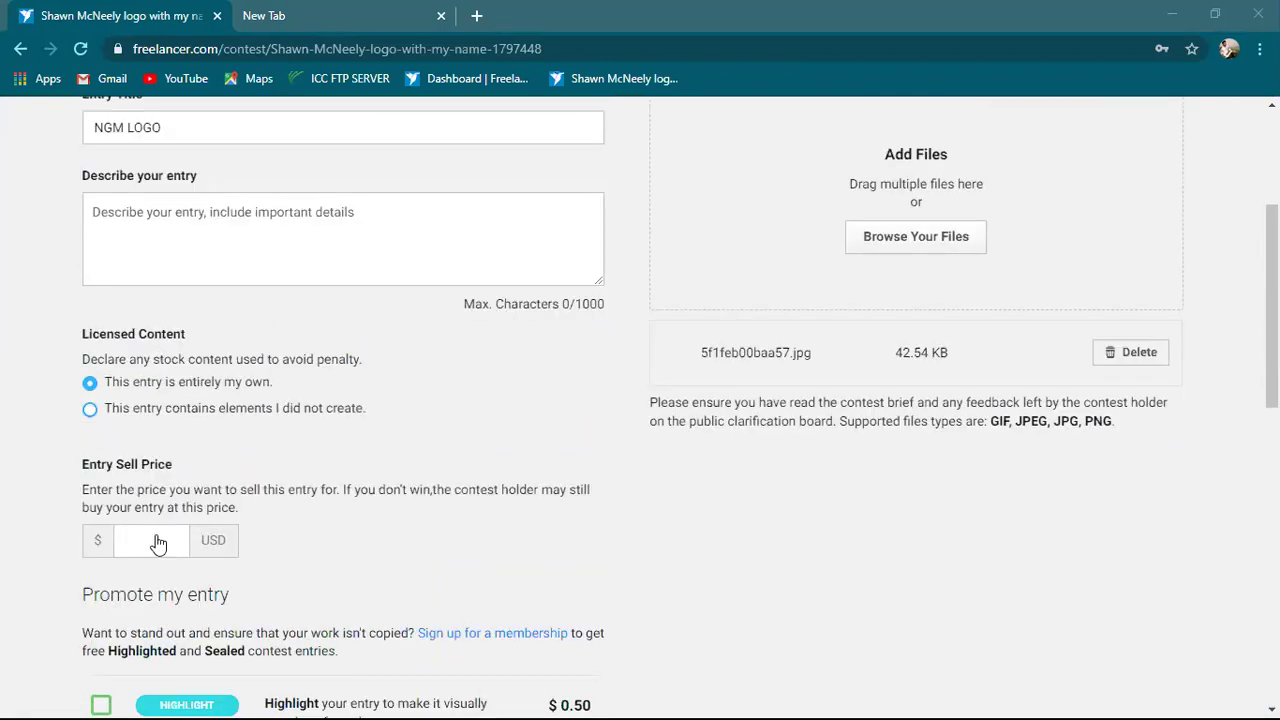
scroll(152, 553, down, 5)
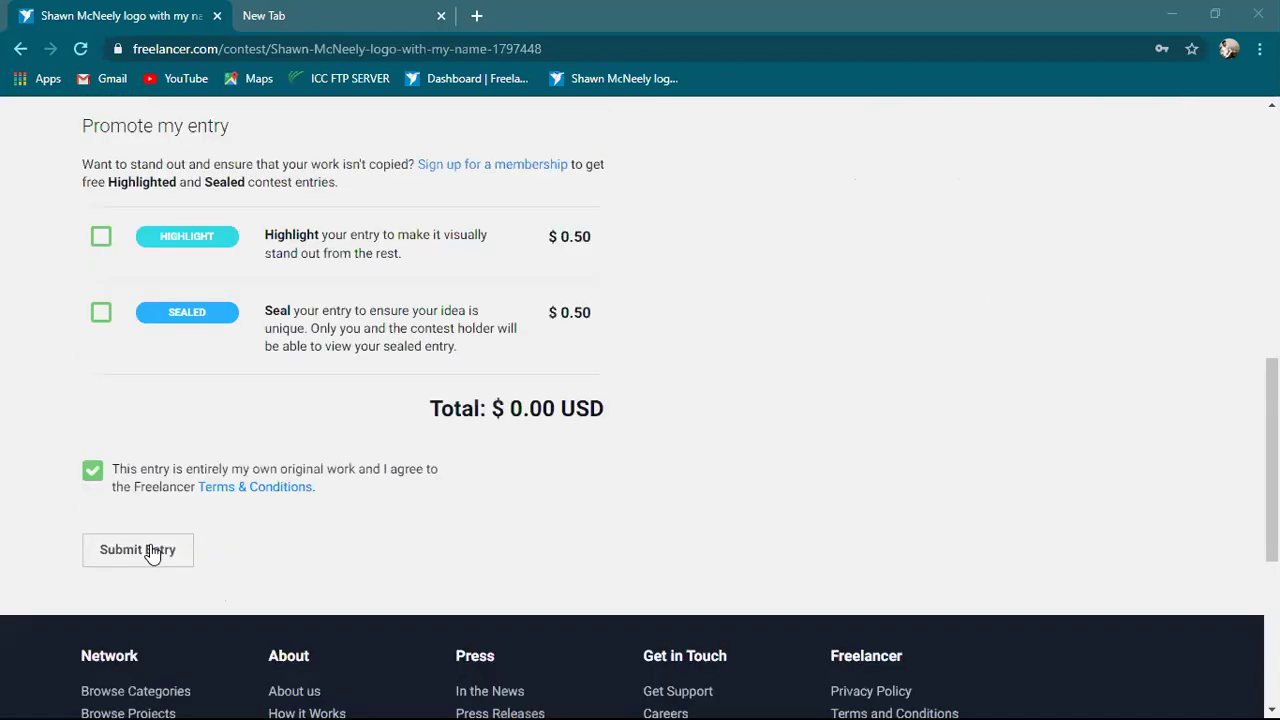
Try to submit the contest entry, and fill in its missing description with "Create by adobe illistetor".
click(152, 550)
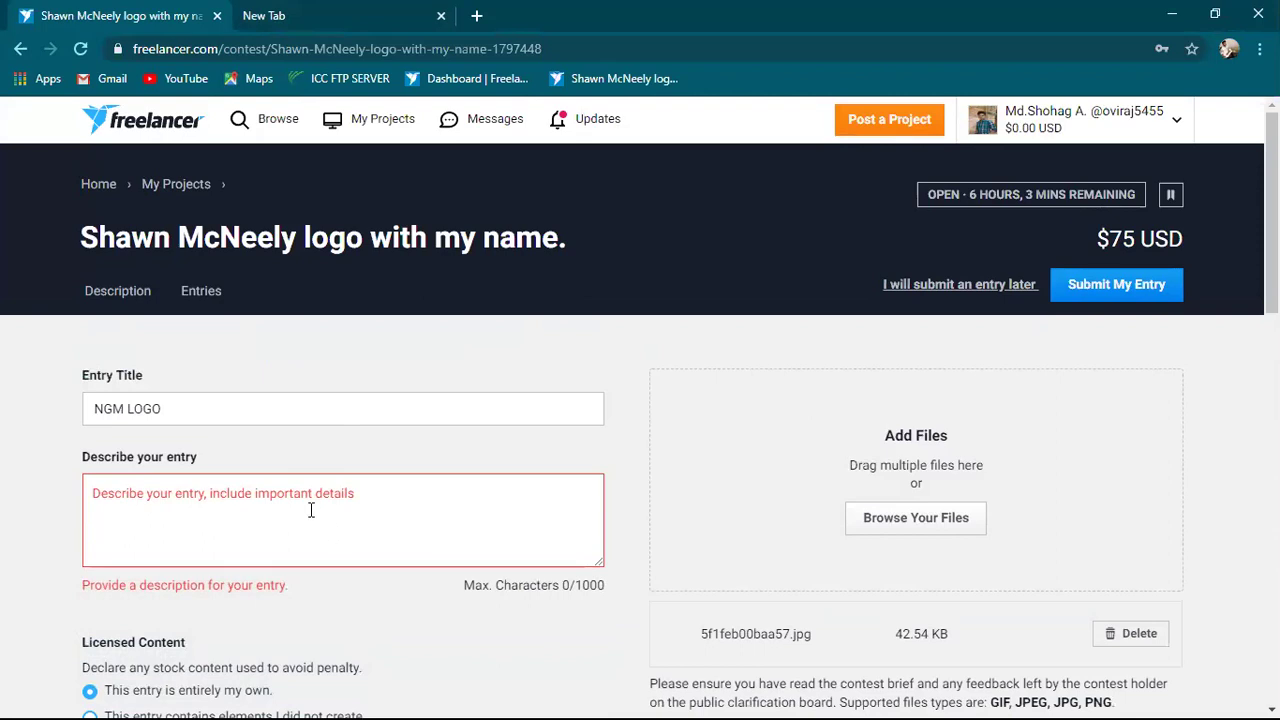
click(190, 498)
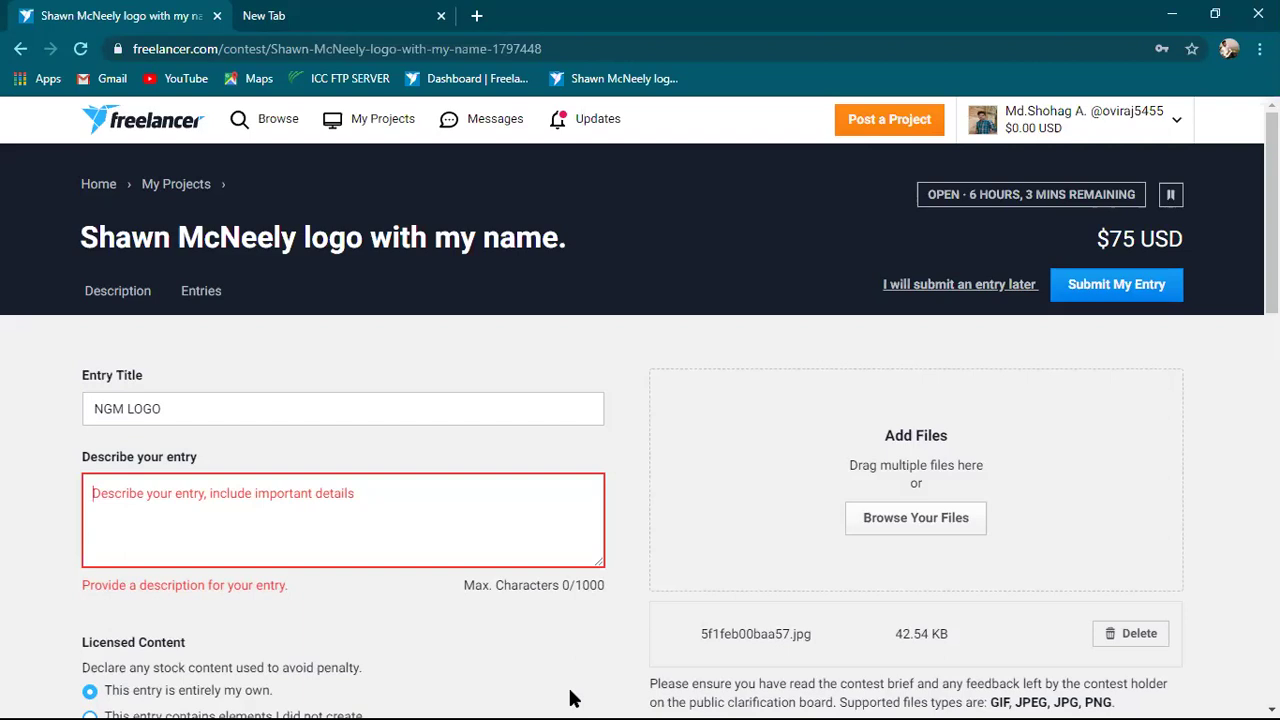
text(Ce)
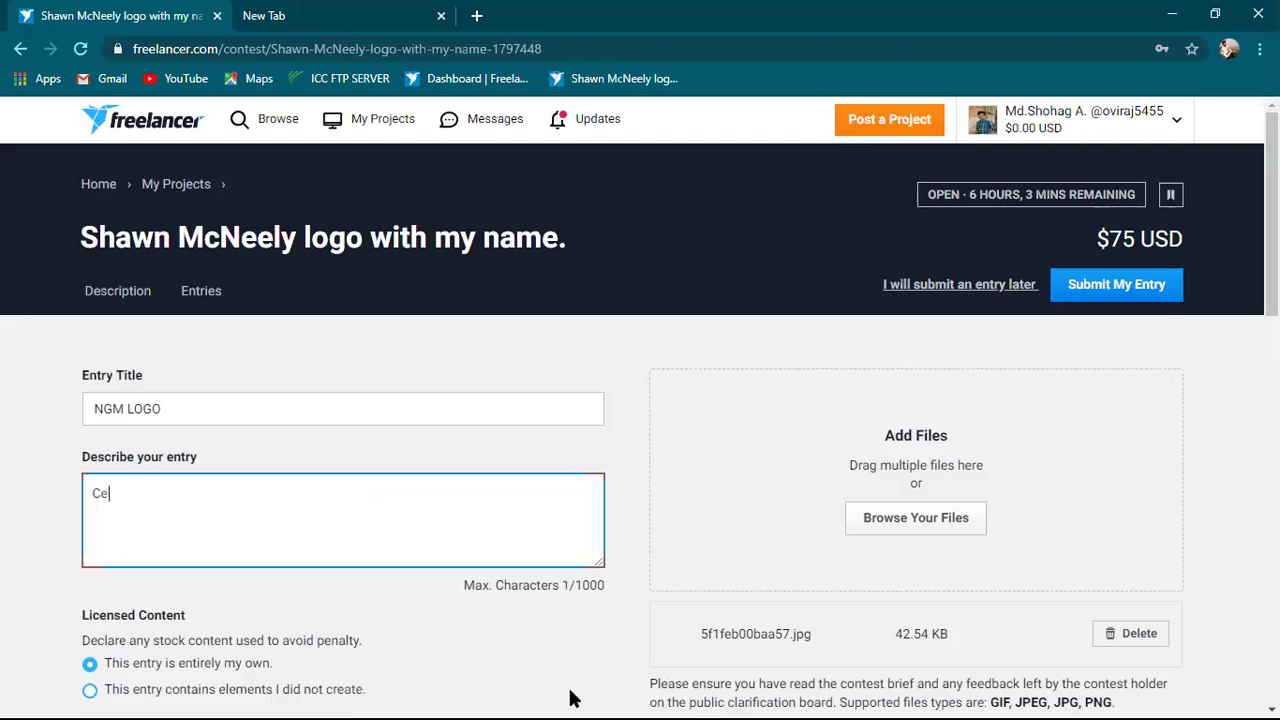
key(BackSpace)
text(reate )
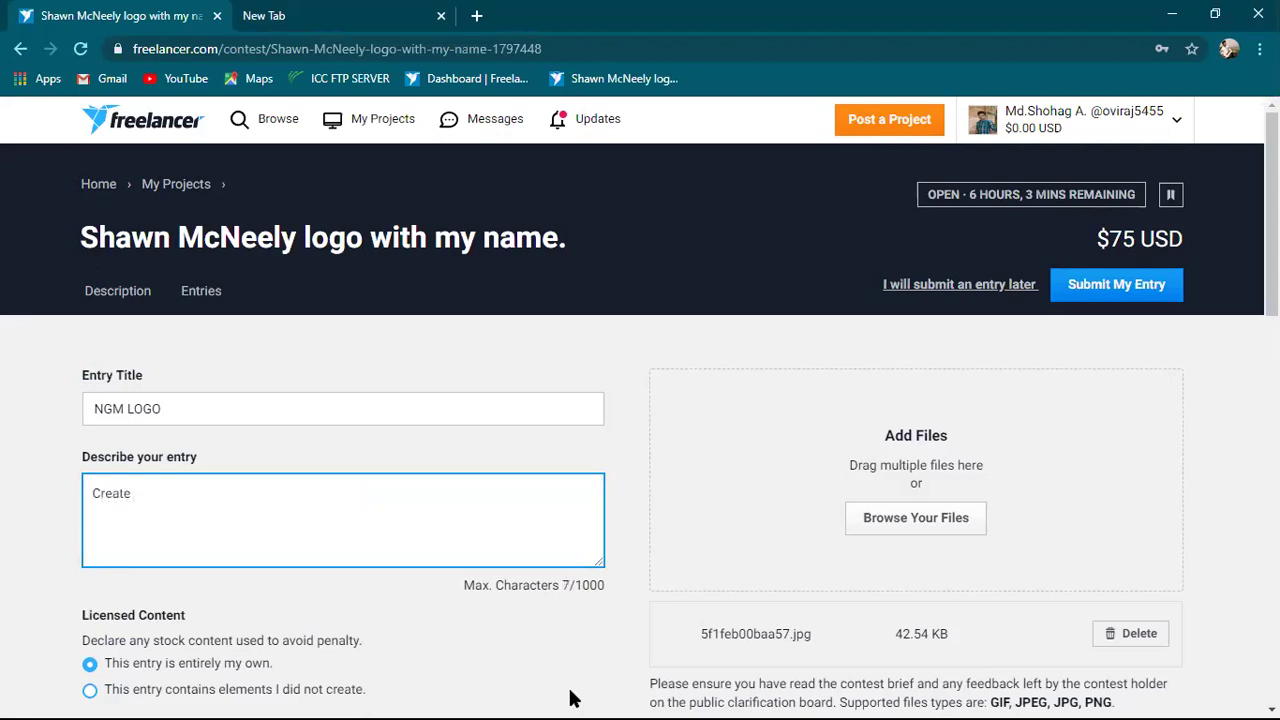
text(by a)
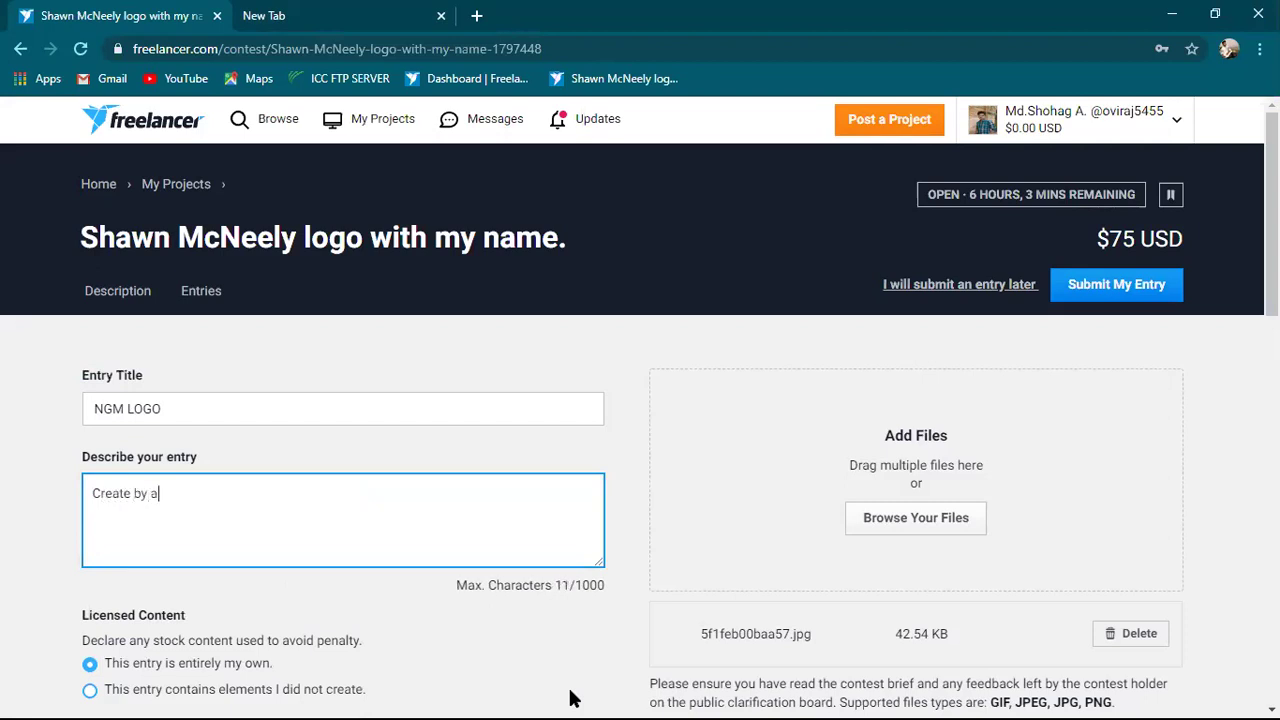
text(doby illistetor)
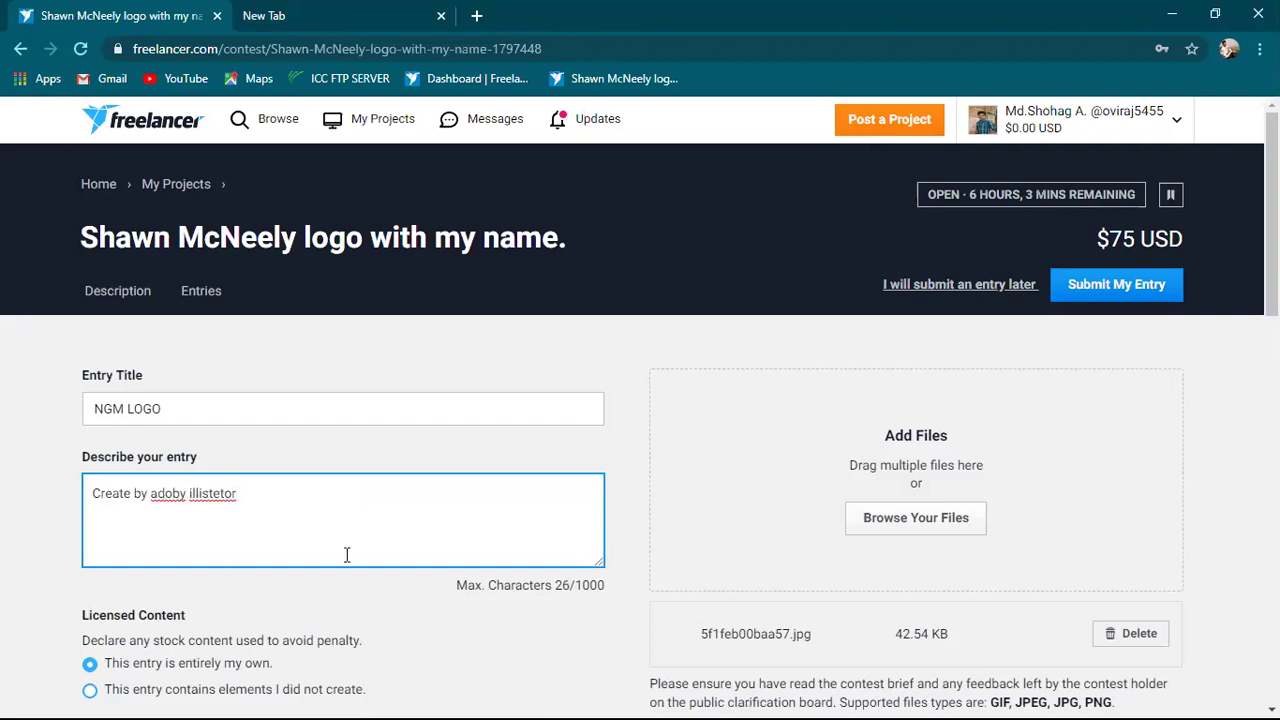
key(BackSpace)
text(e)
Check the remaining entry sections, try to submit the entry again and dismiss the account verification notice.
scroll(357, 526, down, 1)
scroll(354, 527, down, 2)
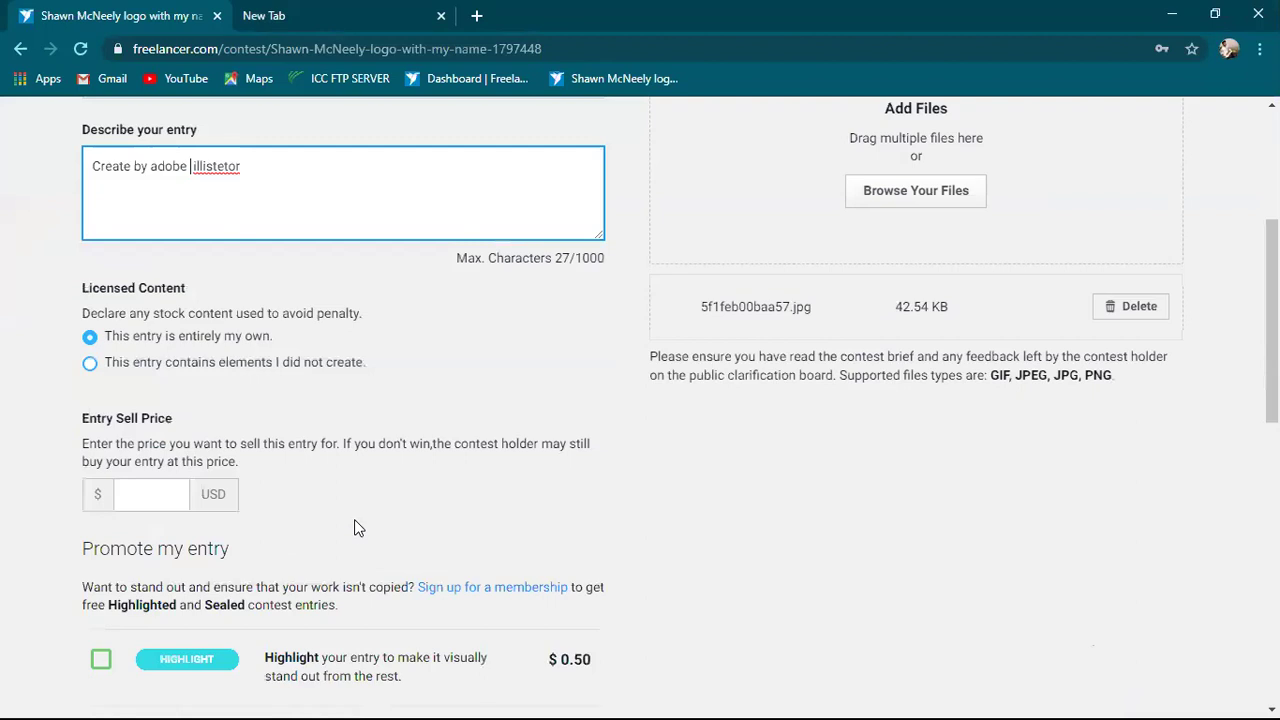
scroll(357, 528, down, 1)
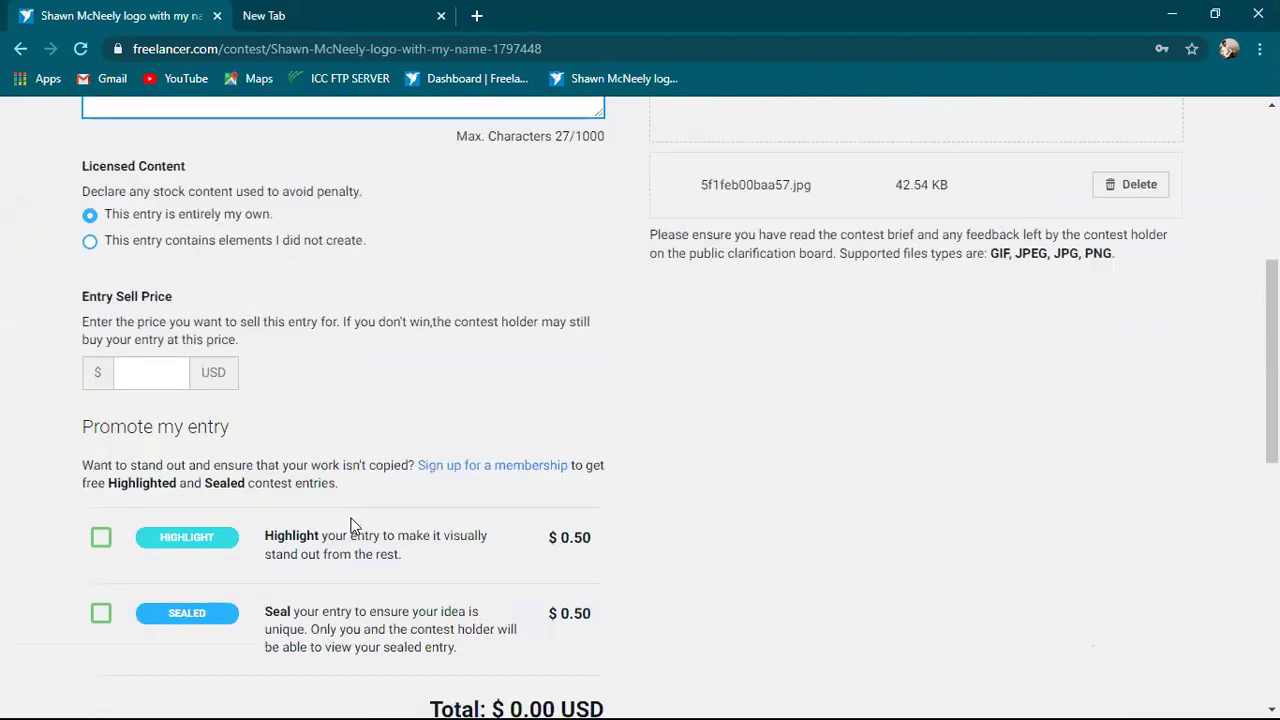
scroll(335, 470, down, 1)
scroll(303, 362, up, 2)
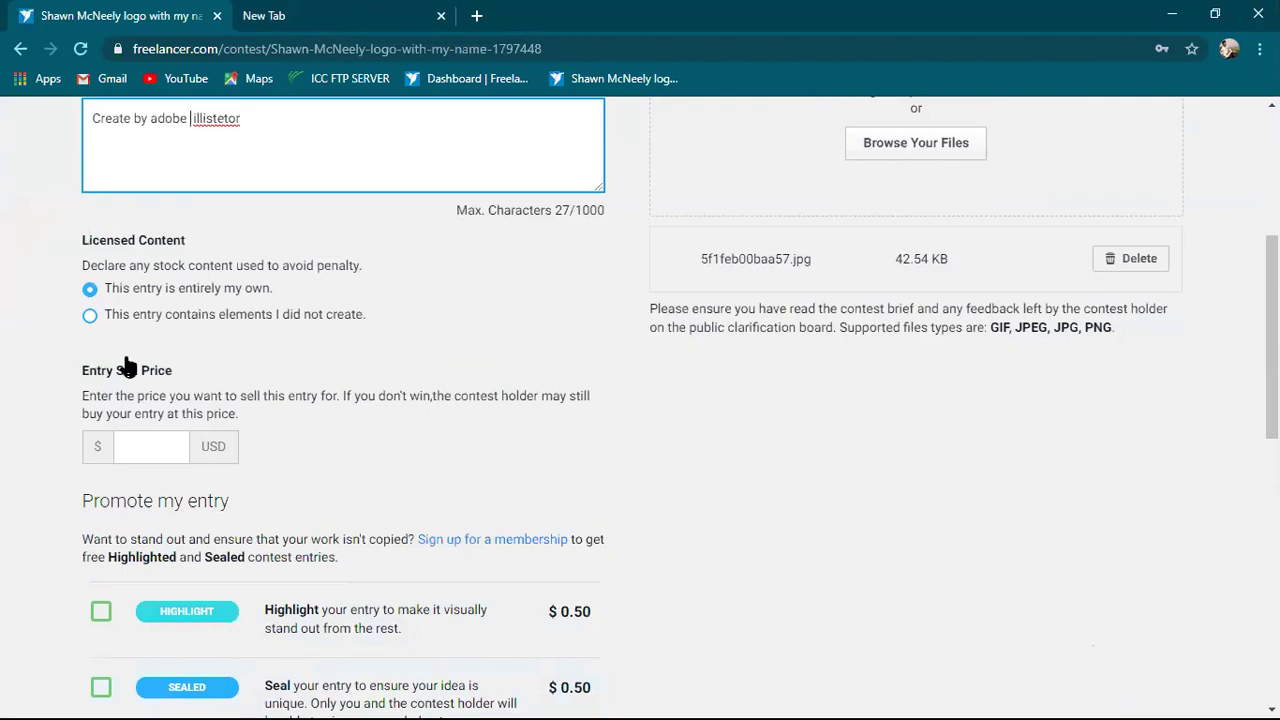
scroll(123, 368, down, 1)
scroll(523, 397, down, 3)
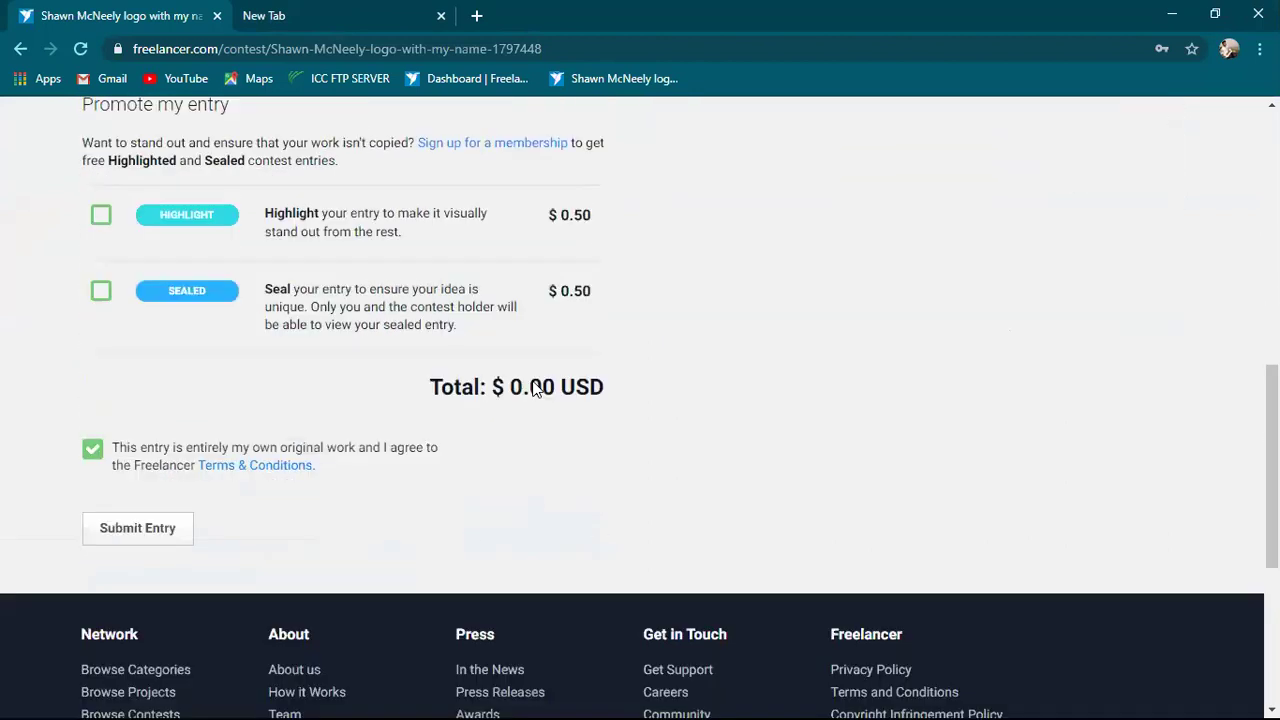
scroll(545, 405, down, 1)
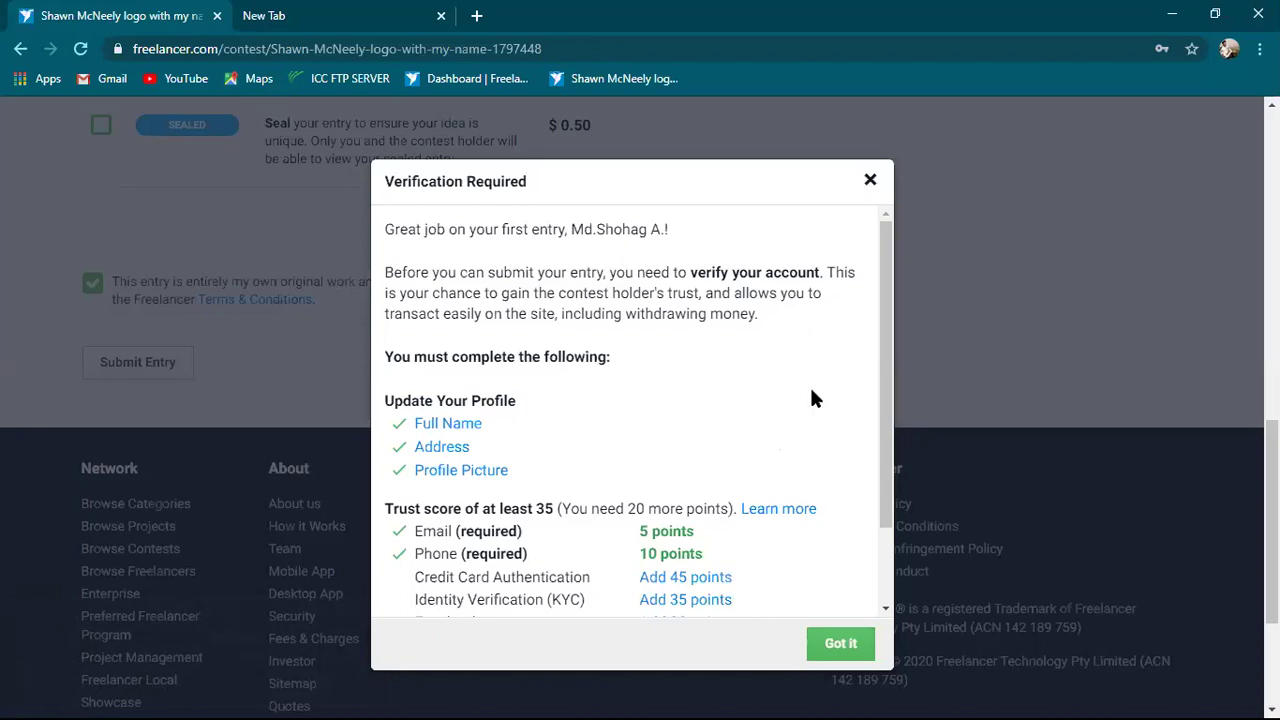
click(838, 643)
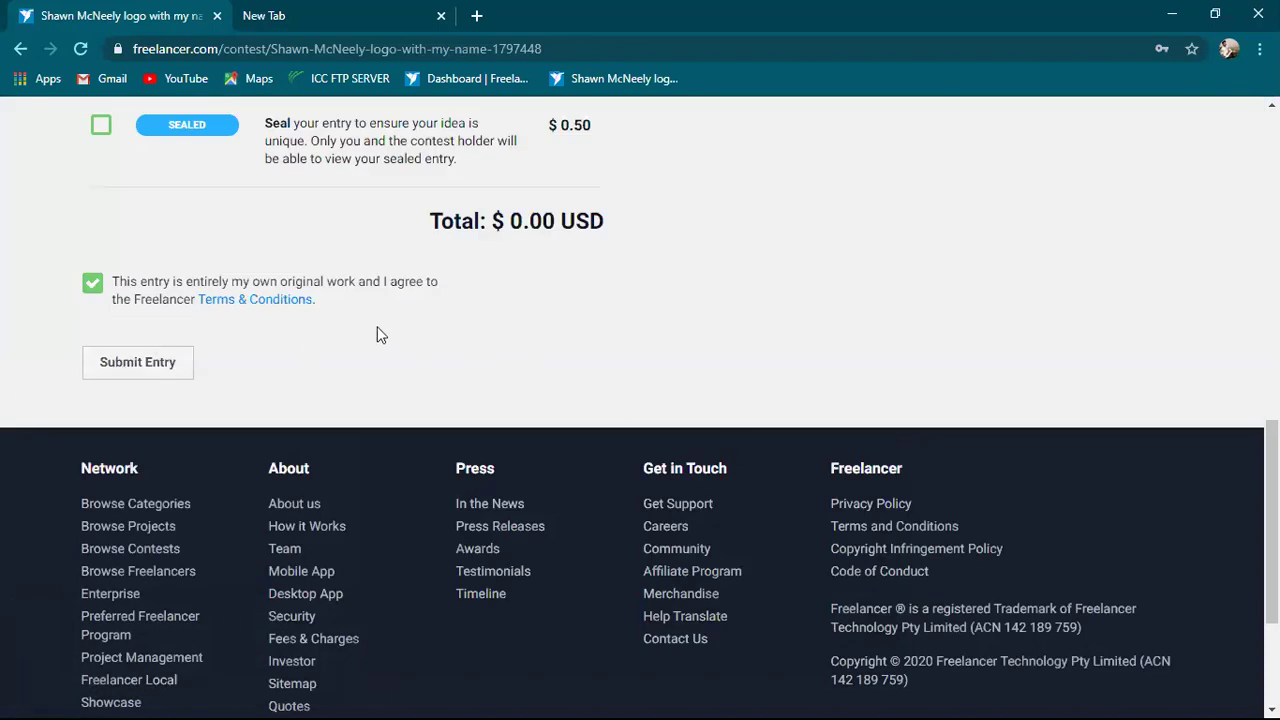
Open the Freelancer dashboard in the second browser tab and examine the account setup progress and membership offers.
scroll(583, 320, up, 3)
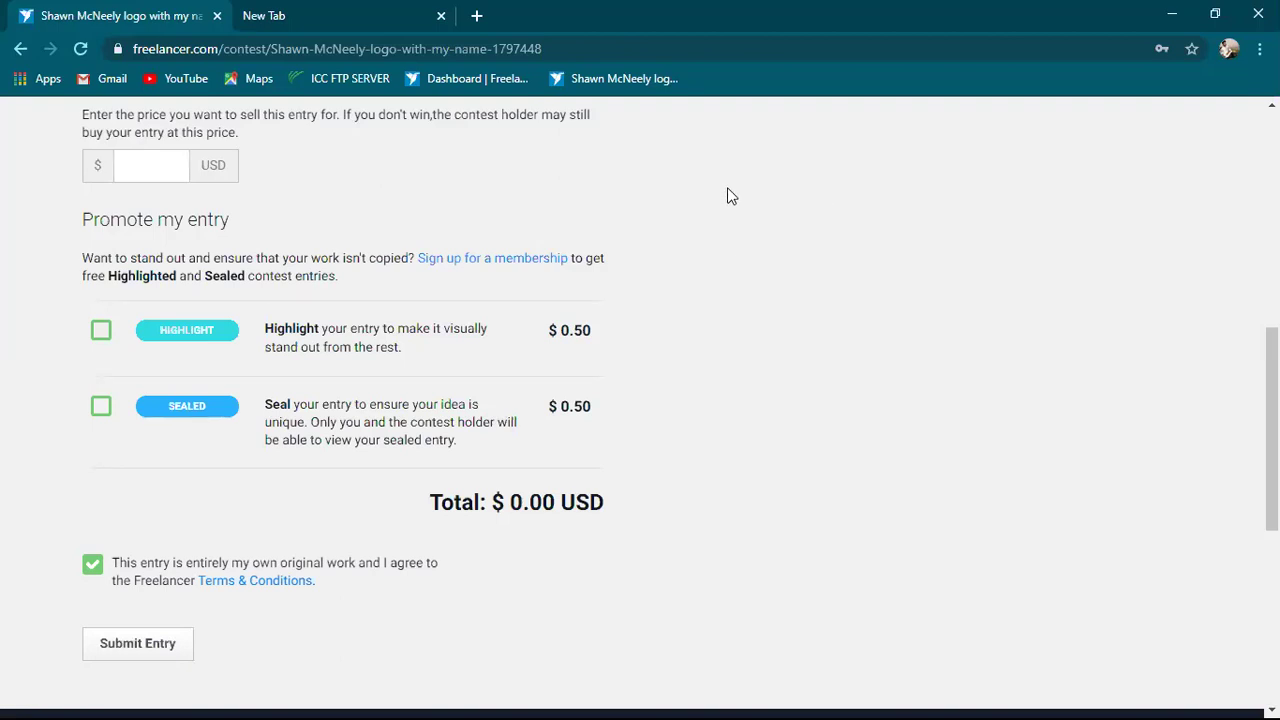
scroll(767, 233, up, 5)
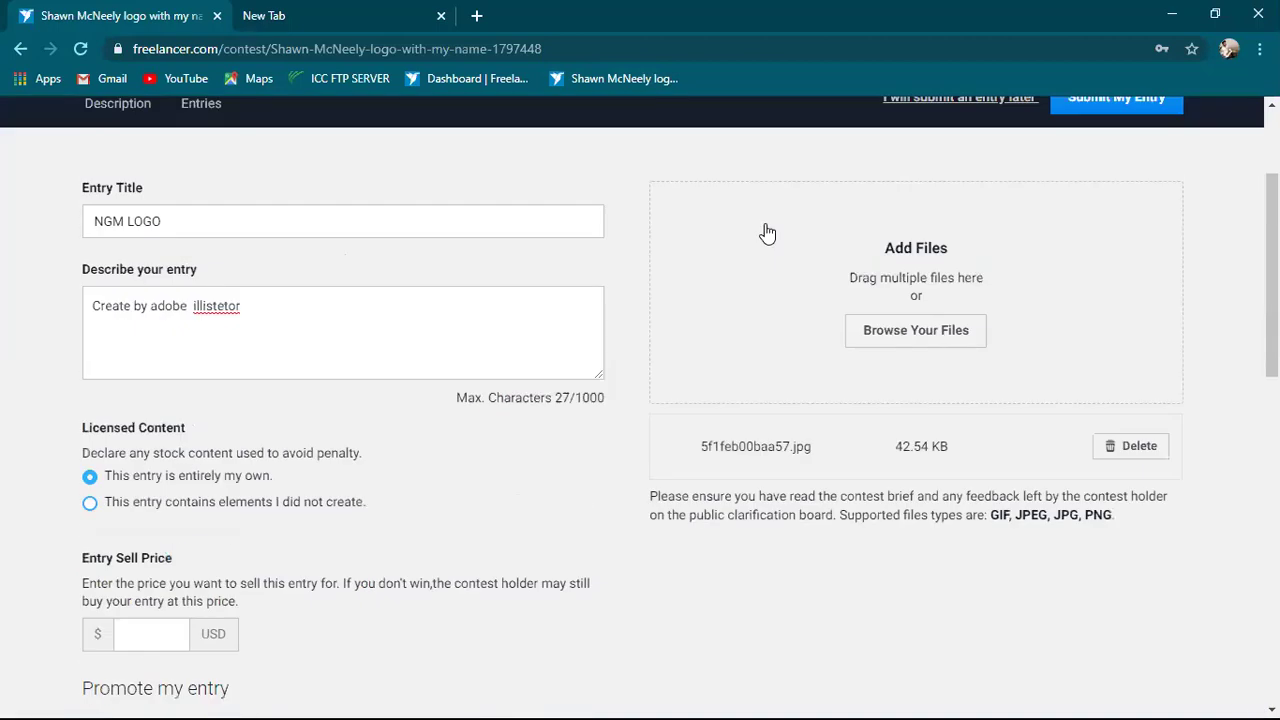
scroll(1063, 143, up, 1)
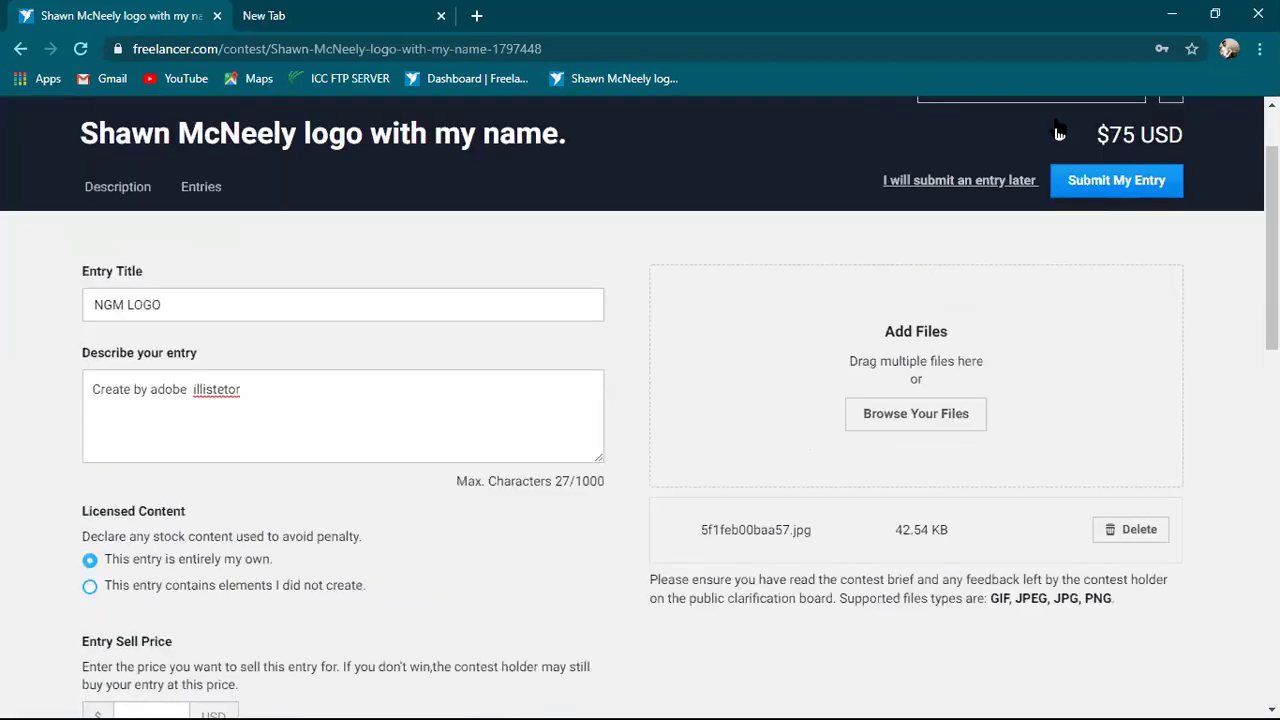
scroll(786, 100, up, 1)
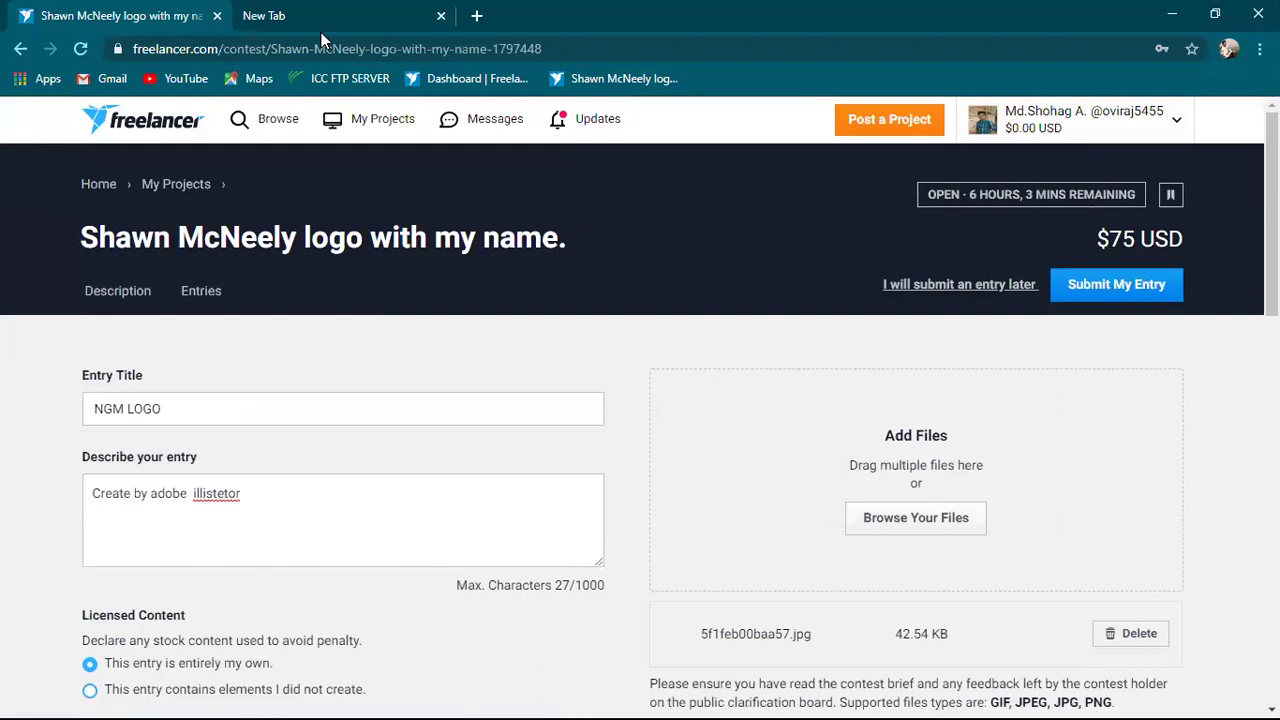
key(ctrl+Tab)
click(510, 79)
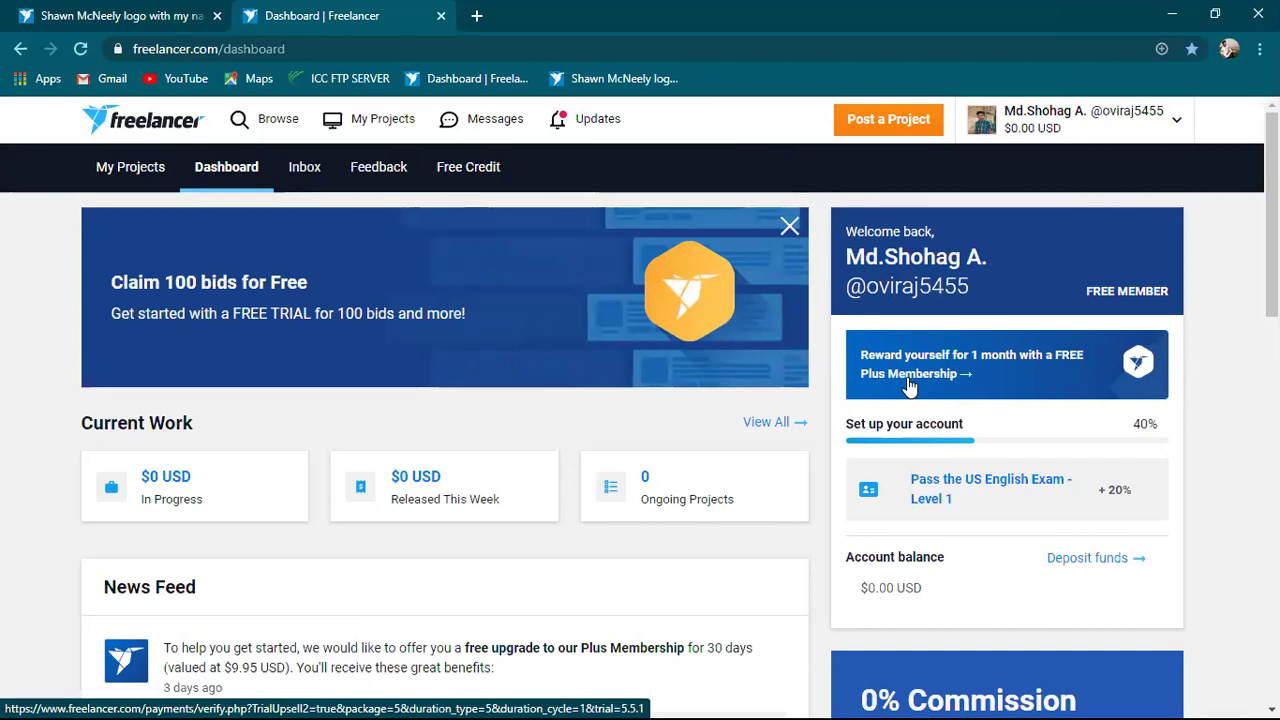
scroll(909, 385, down, 2)
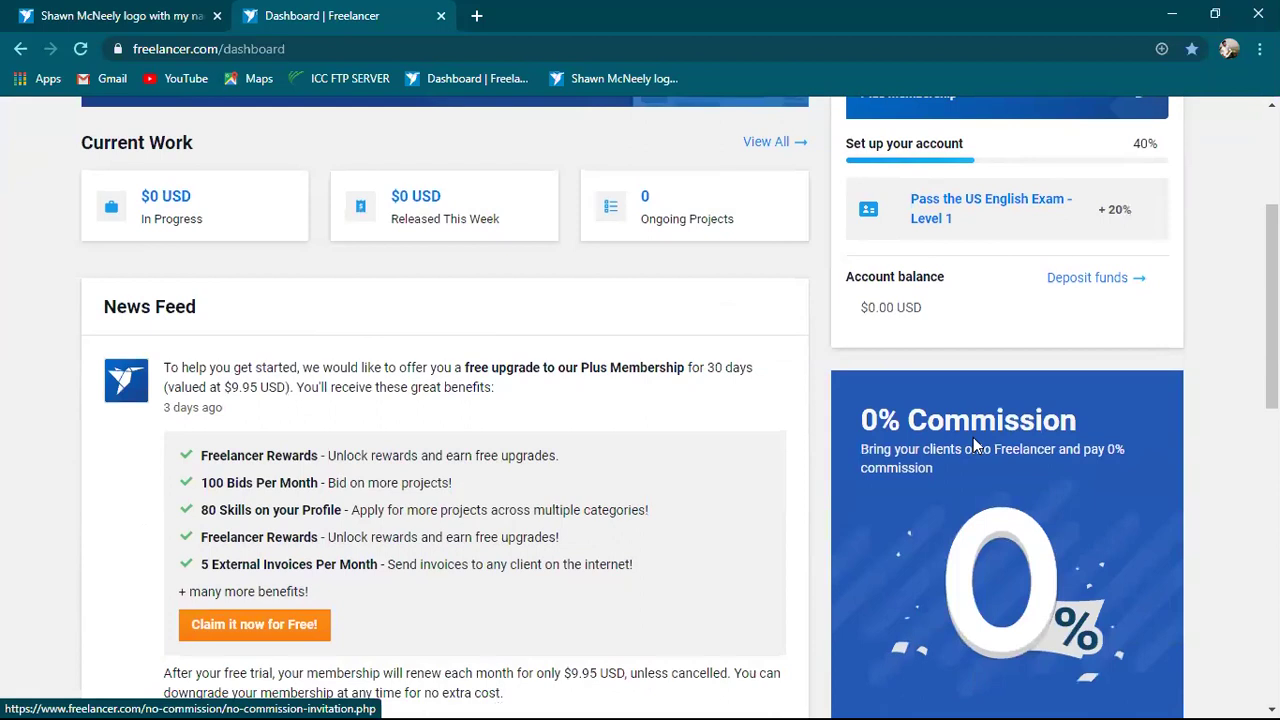
scroll(986, 468, up, 2)
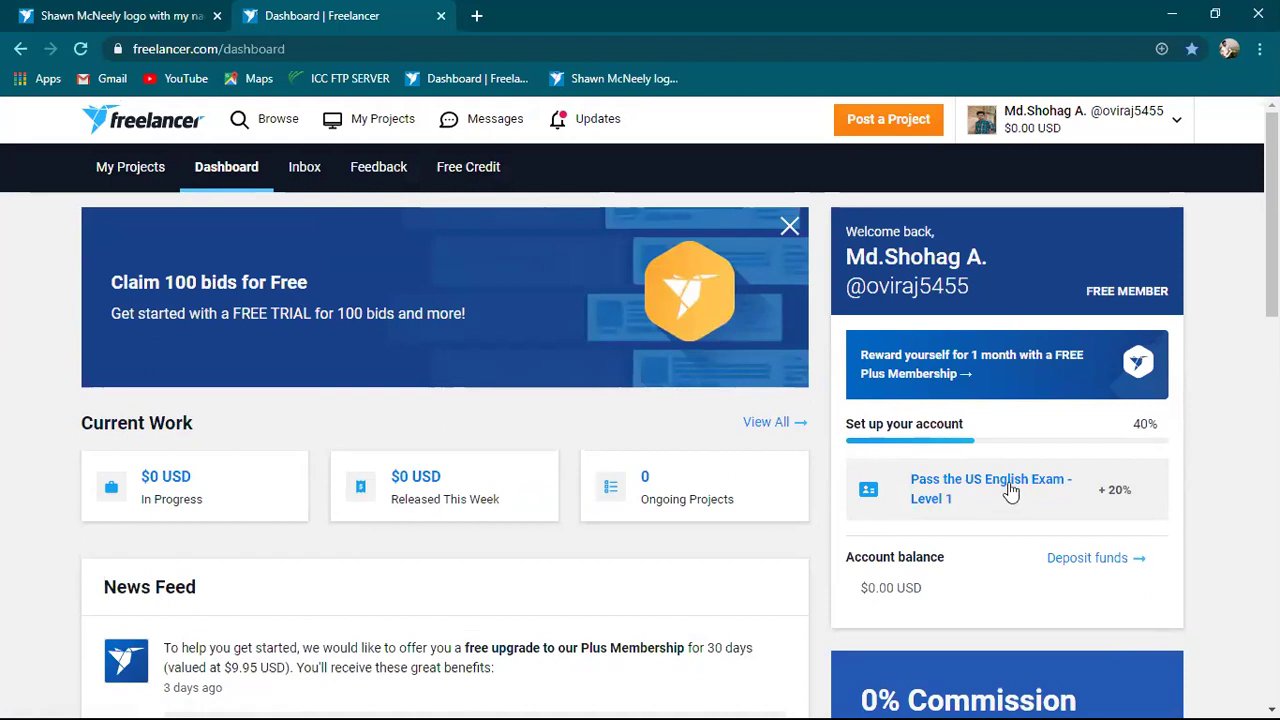
double_click(934, 426)
click(1014, 437)
Open the account's own profile and look through its verifications, certifications, portfolio items and top skills.
click(1178, 120)
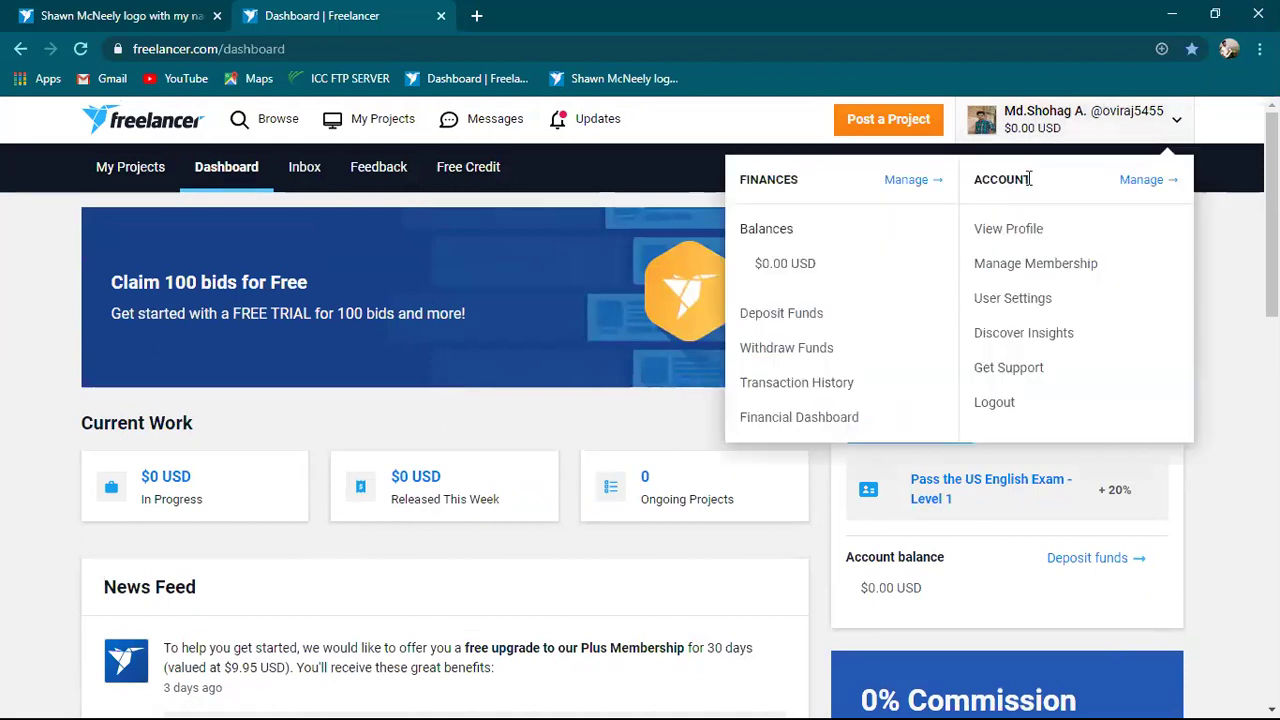
click(1006, 228)
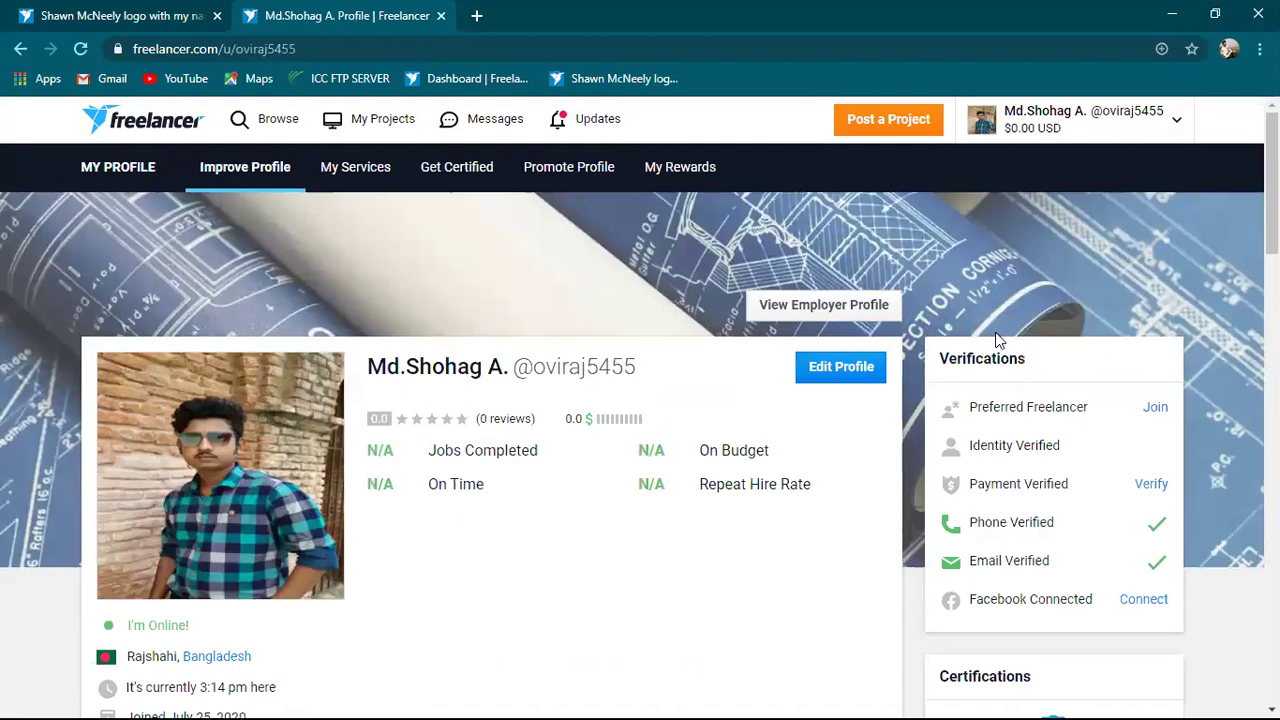
scroll(1000, 345, down, 2)
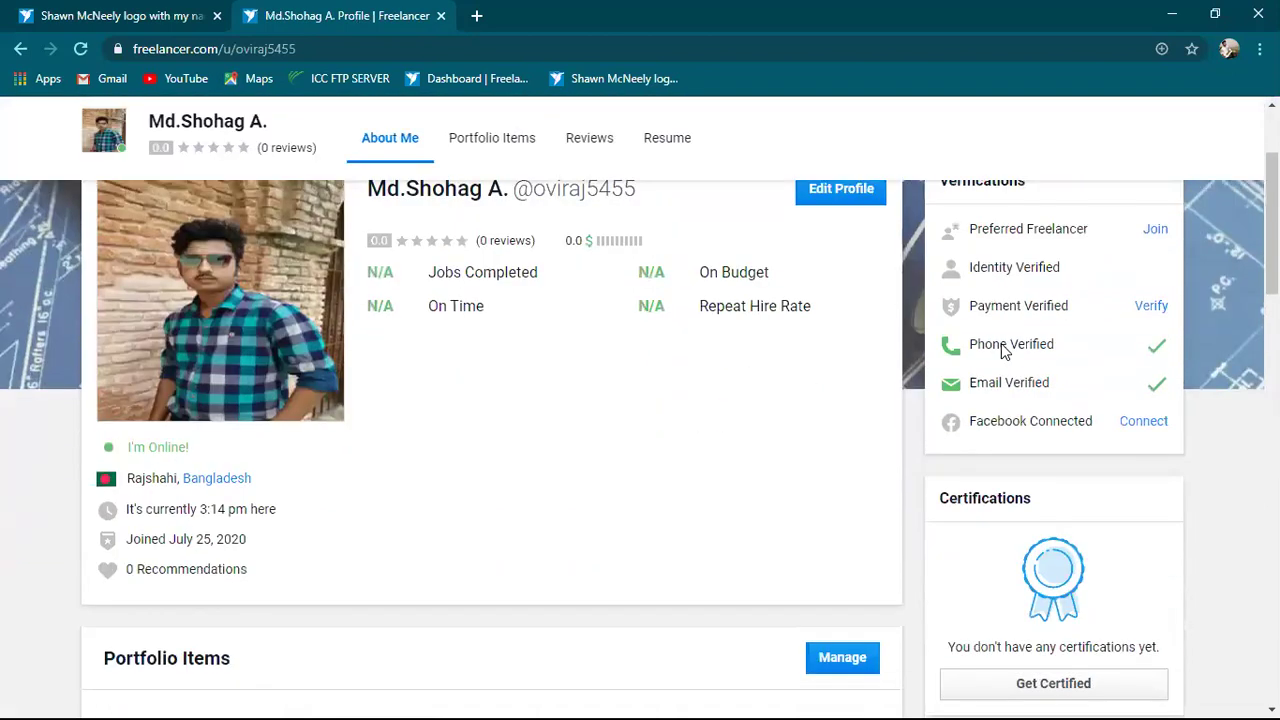
scroll(1003, 350, down, 1)
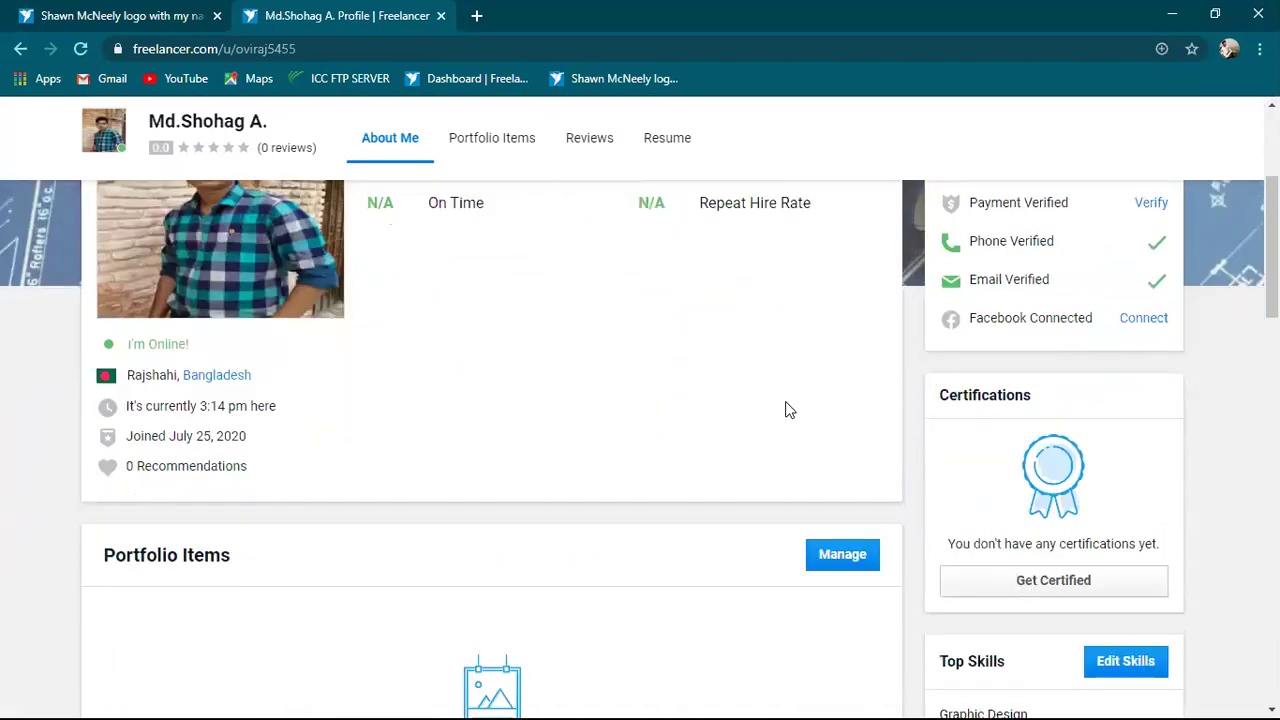
scroll(787, 410, down, 2)
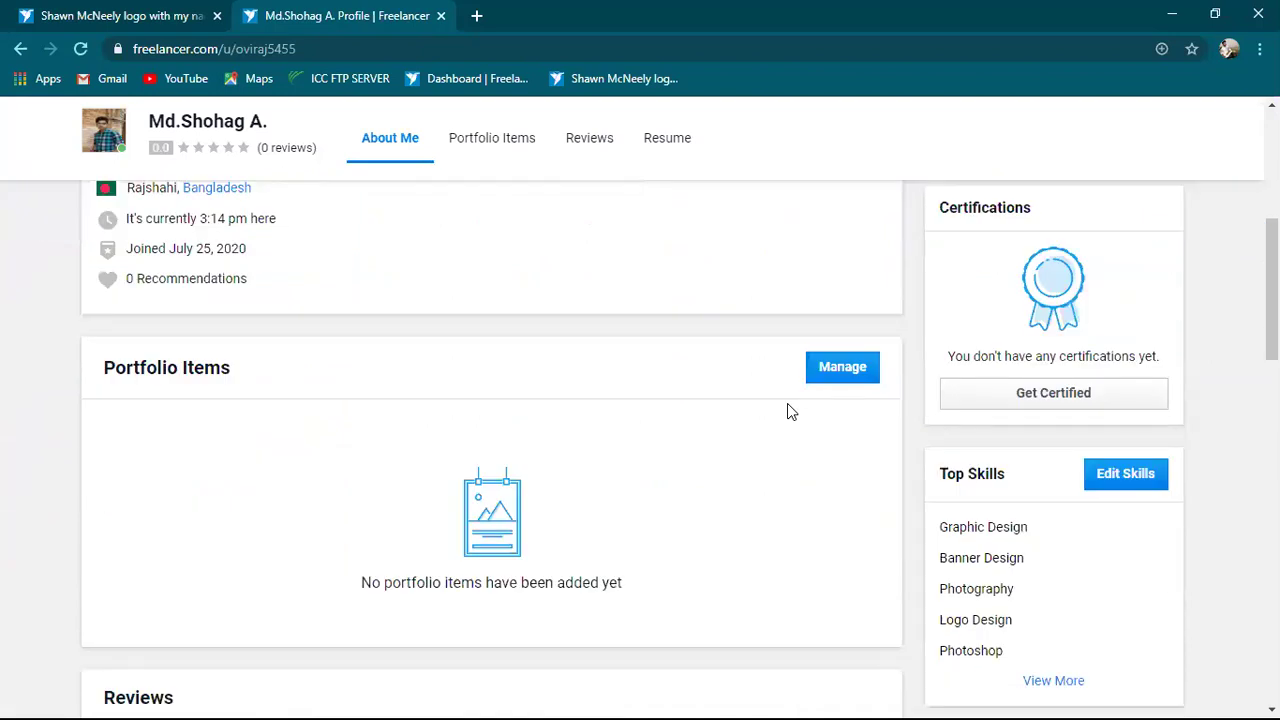
scroll(583, 191, down, 3)
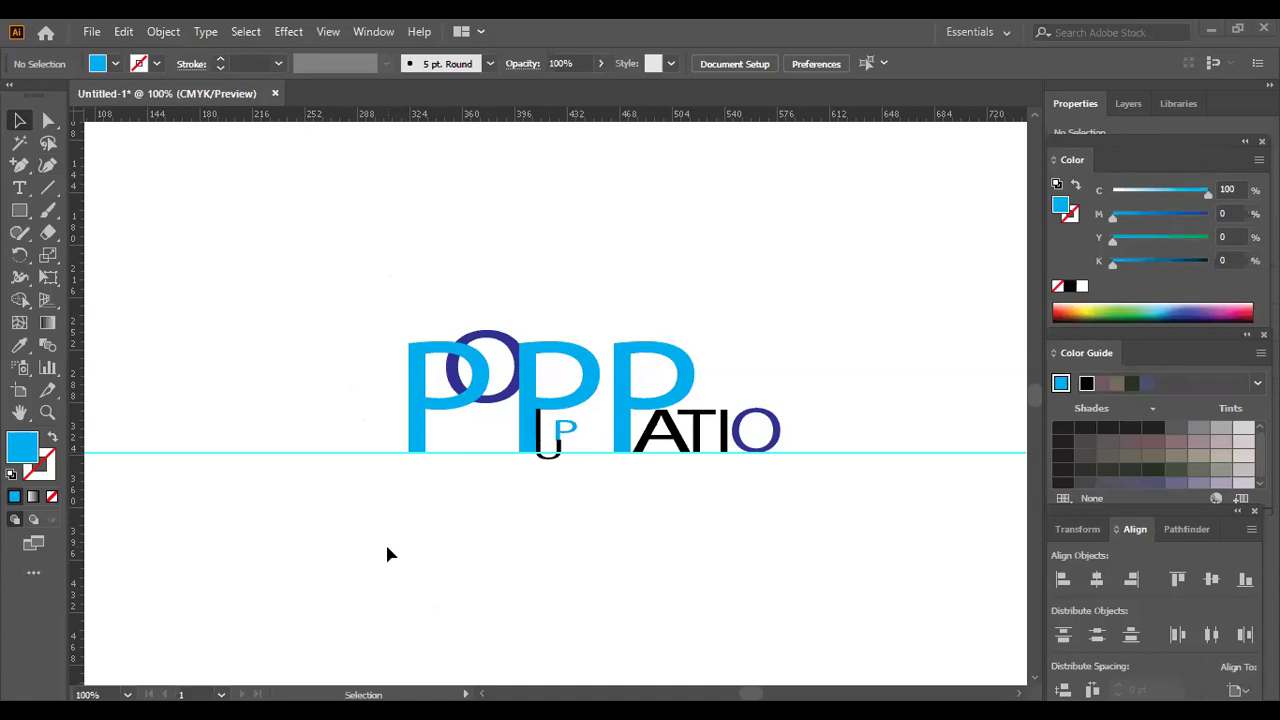
Switch to Illustrator and create a new document 1000 pt wide and 1000 pt high.
click(91, 31)
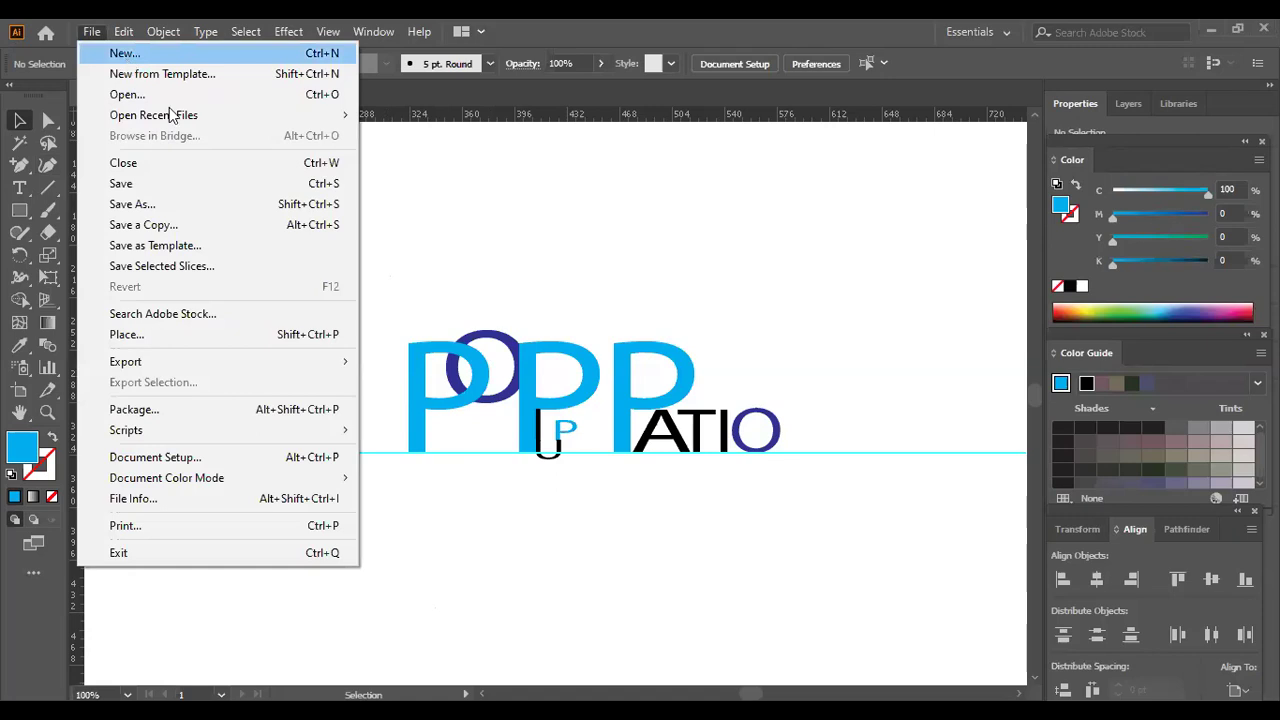
click(120, 53)
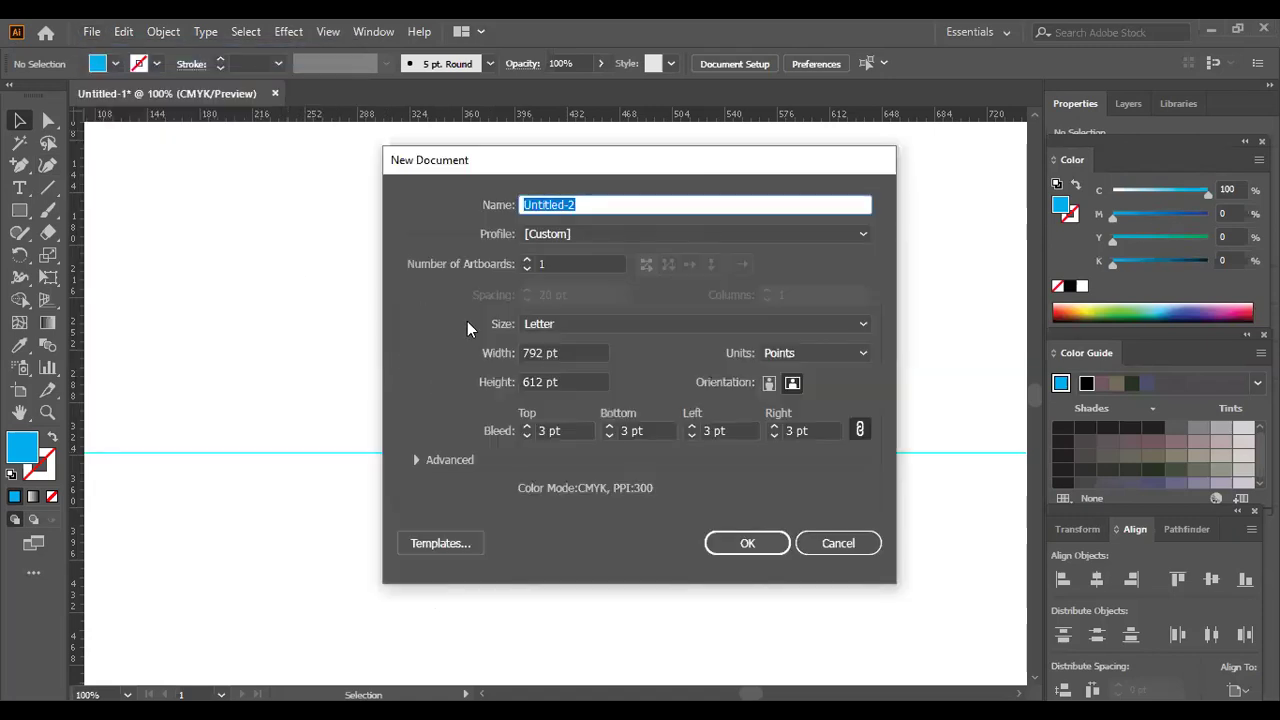
key(Tab)
text(1000)
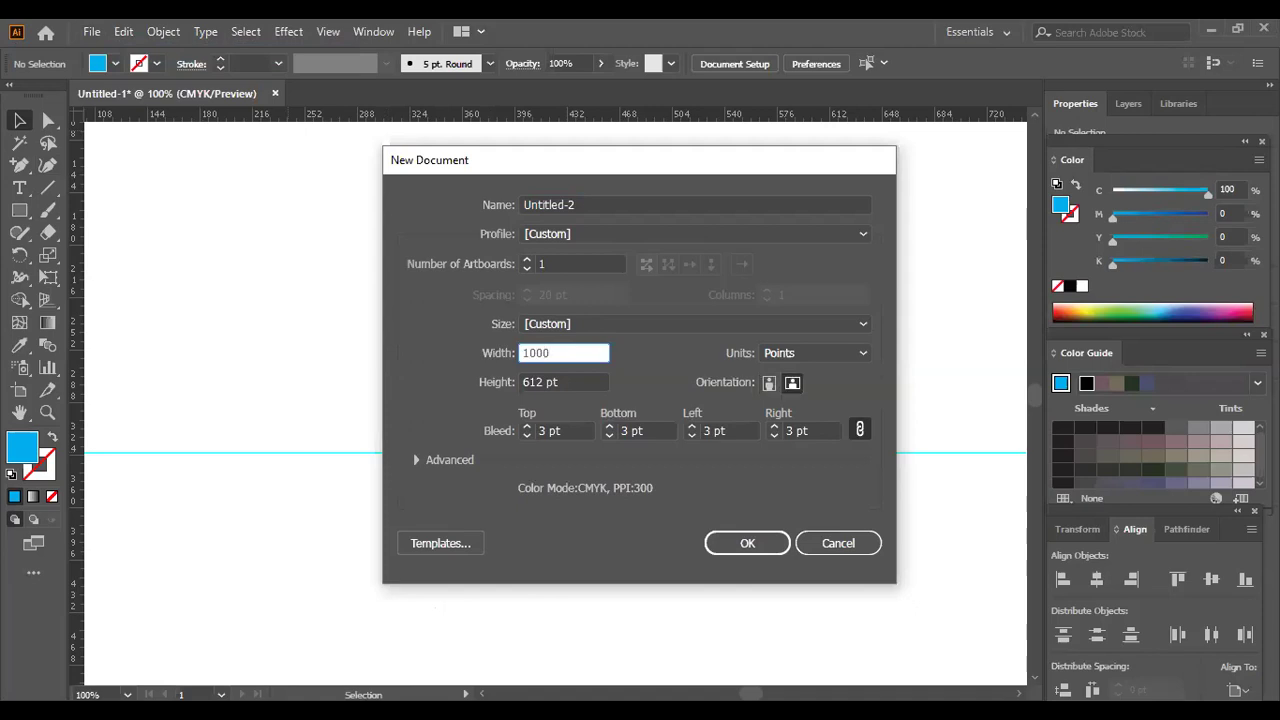
key(Tab)
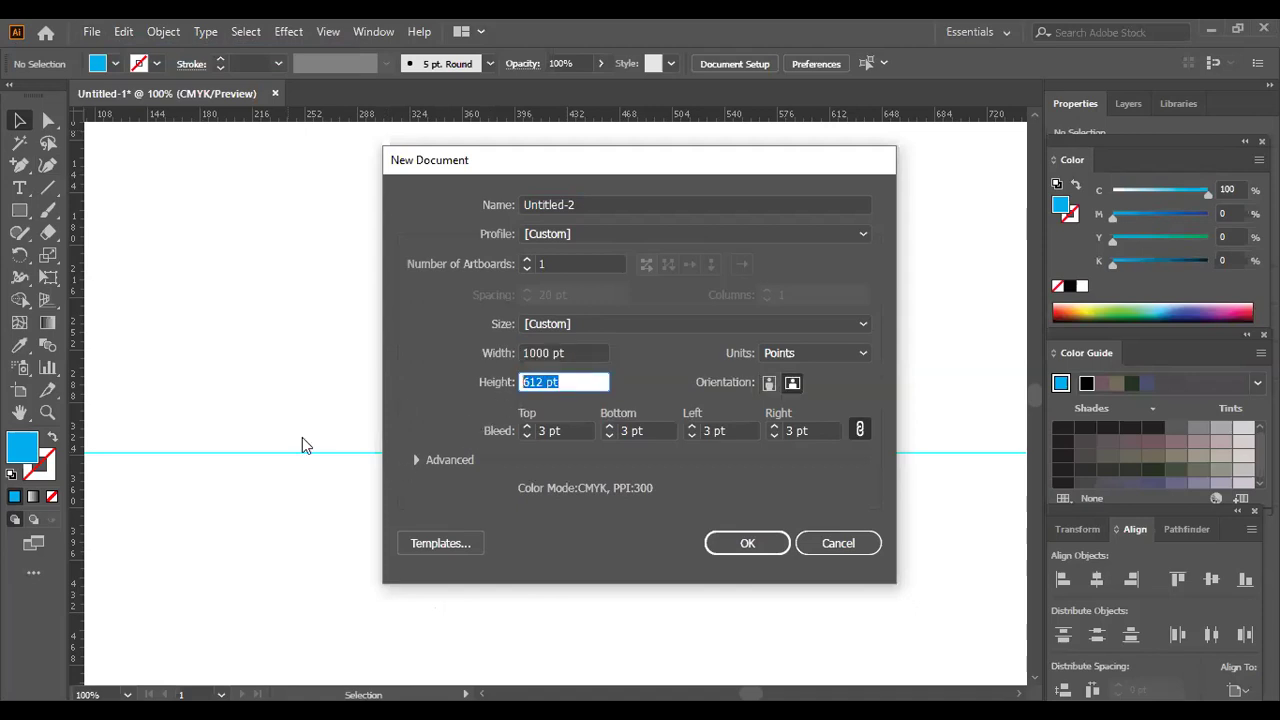
text(1000)
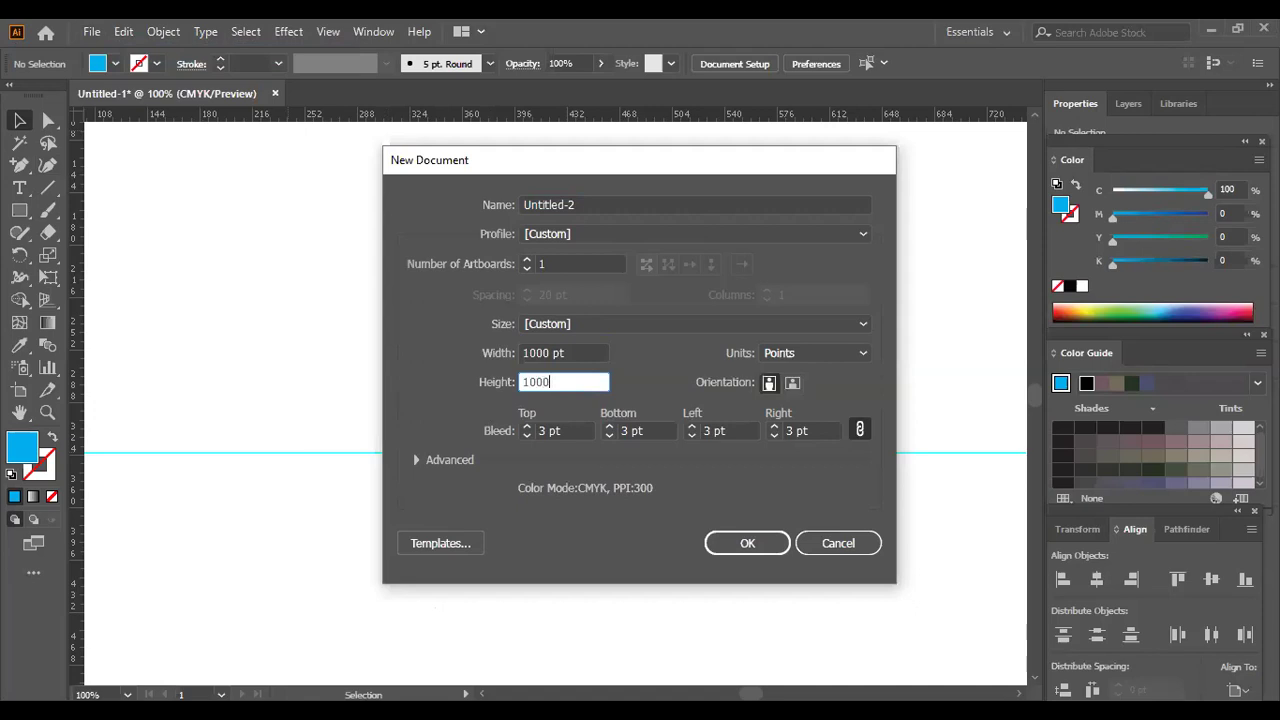
key(Return)
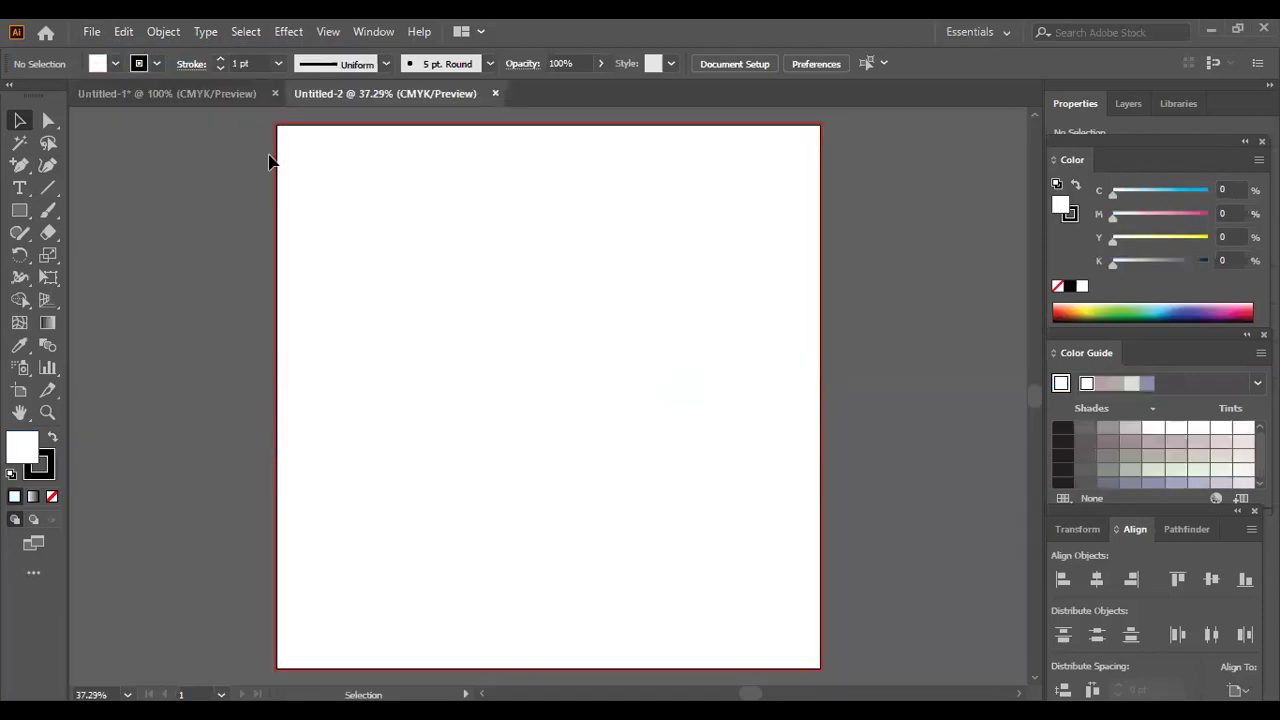
Copy the Pop Up Patio logo from Untitled-1 into the new document and enlarge it to span most of the artboard's width.
click(184, 92)
mouse_move(520, 400)
mouse_down()
mouse_move(398, 138)
mouse_move(428, 251)
mouse_move(515, 398)
mouse_move(511, 417)
mouse_up()
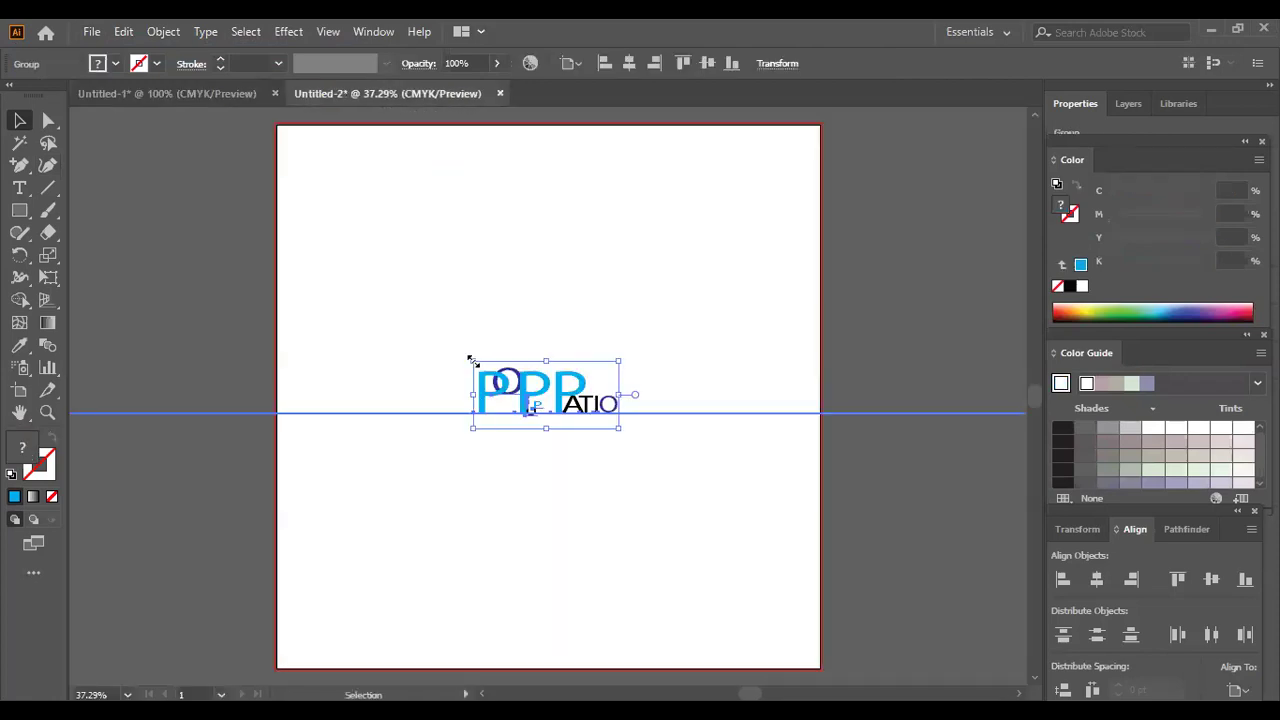
drag(472, 360, 342, 288)
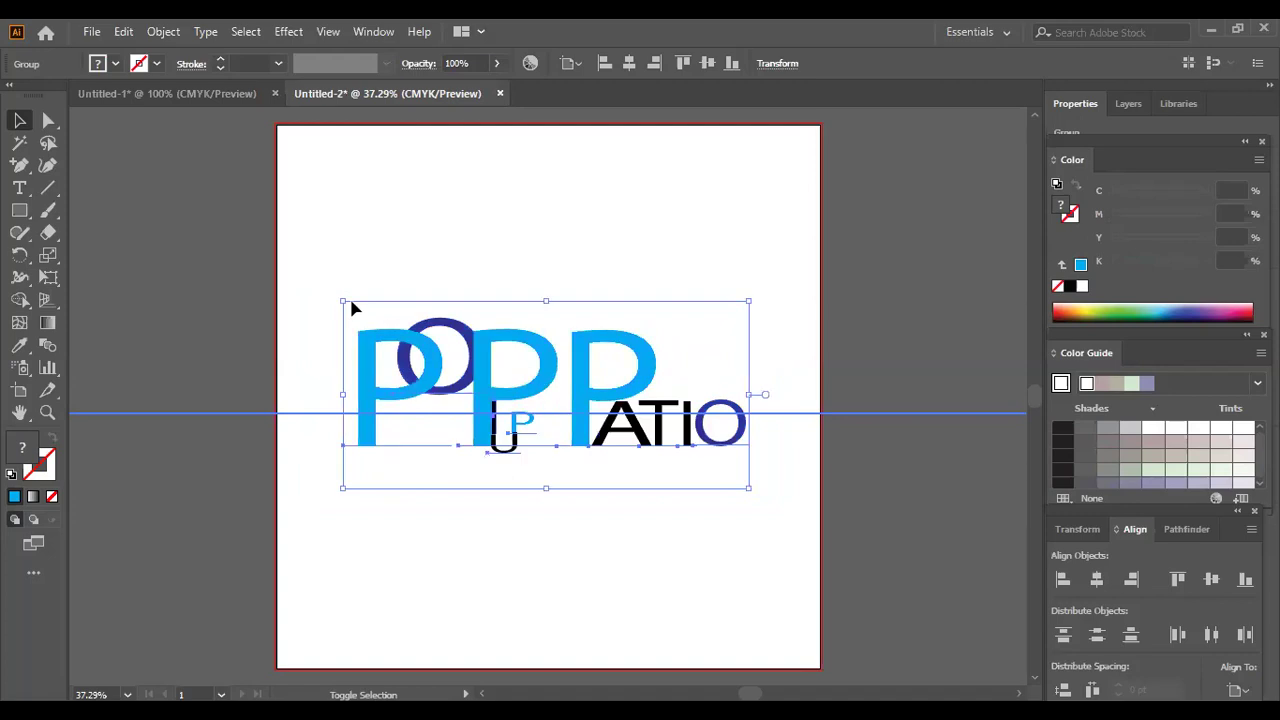
click(443, 650)
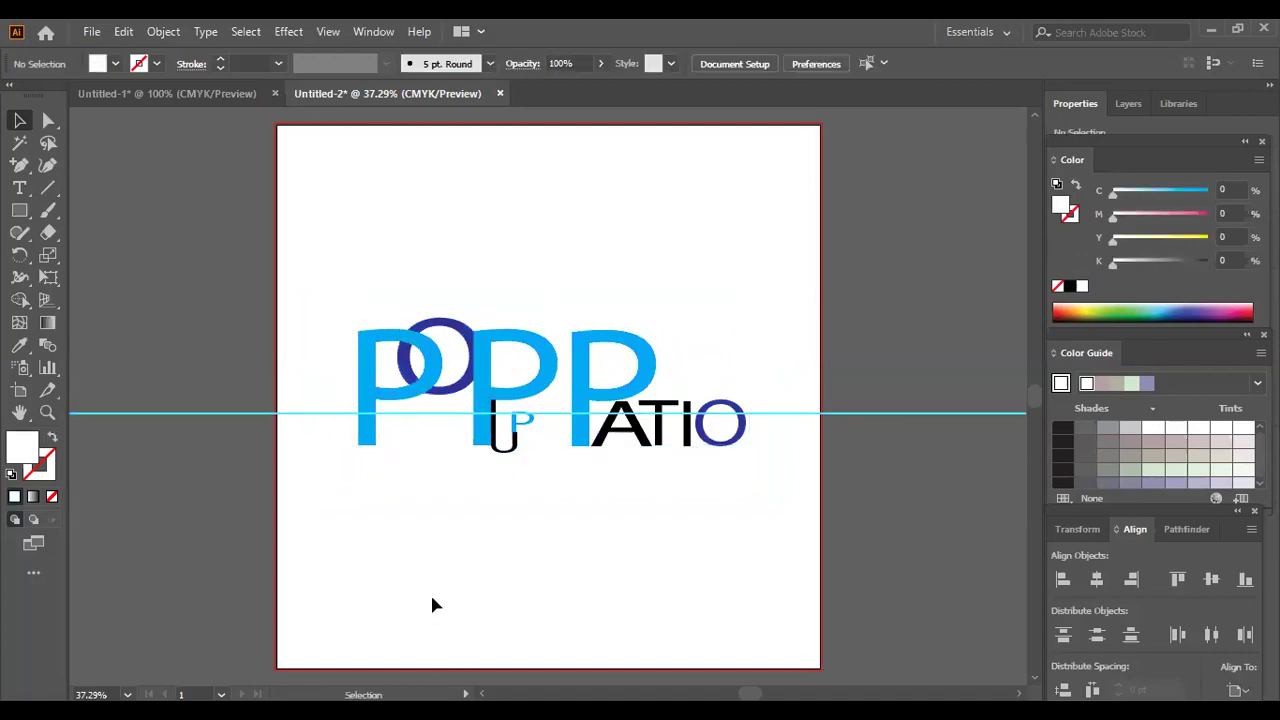
Export the Pop Up Patio artwork through Save for Web as a maximum-quality JPEG at 1000 by 1000 px.
click(91, 32)
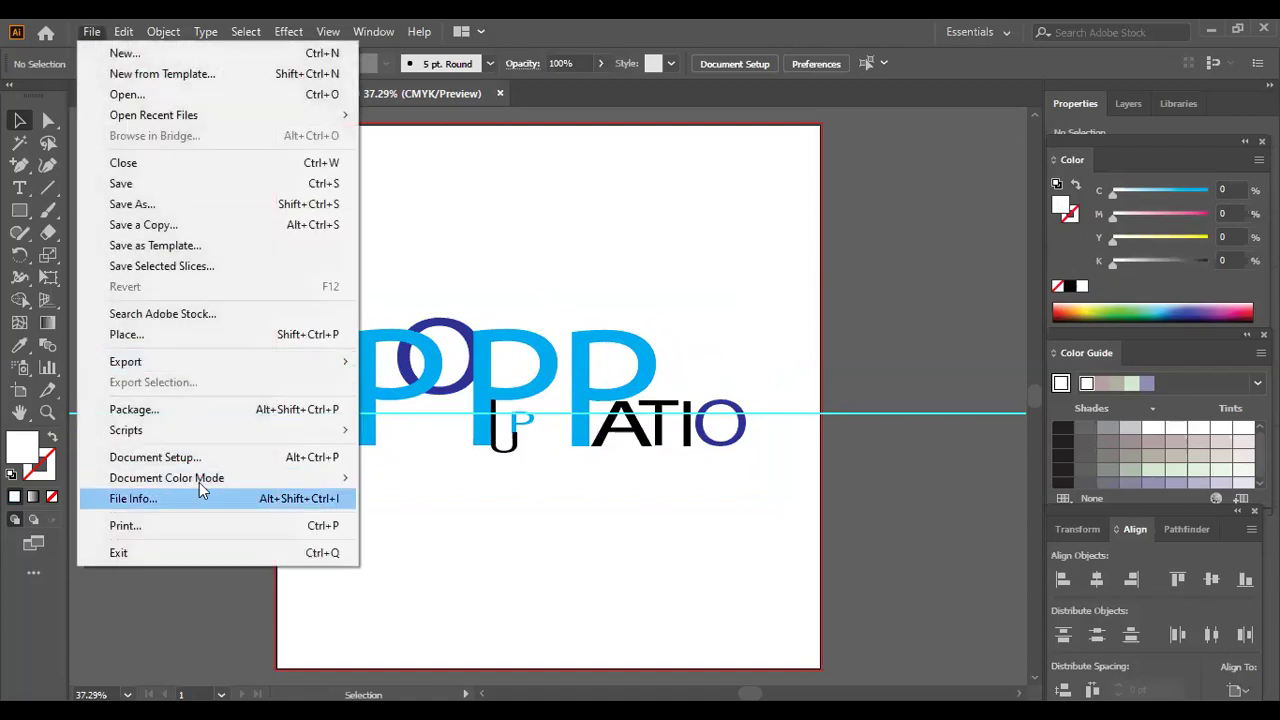
mouse_move(163, 360)
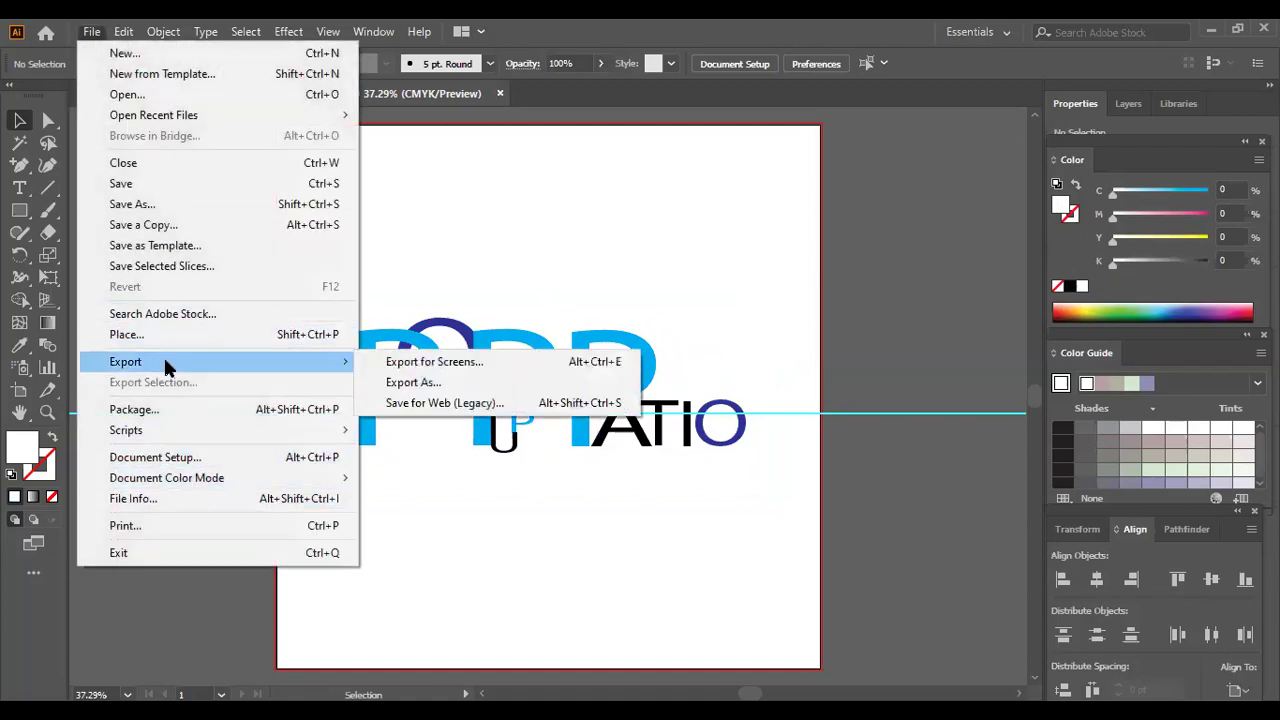
click(463, 403)
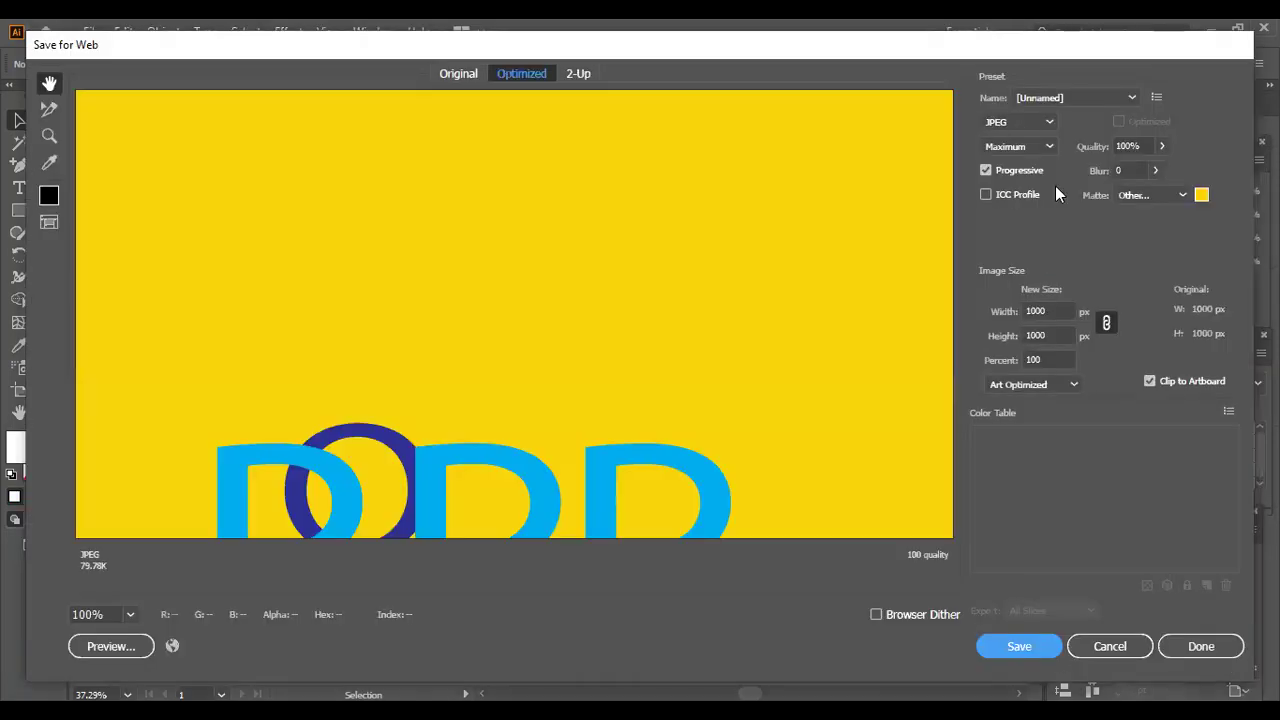
drag(668, 365, 699, 114)
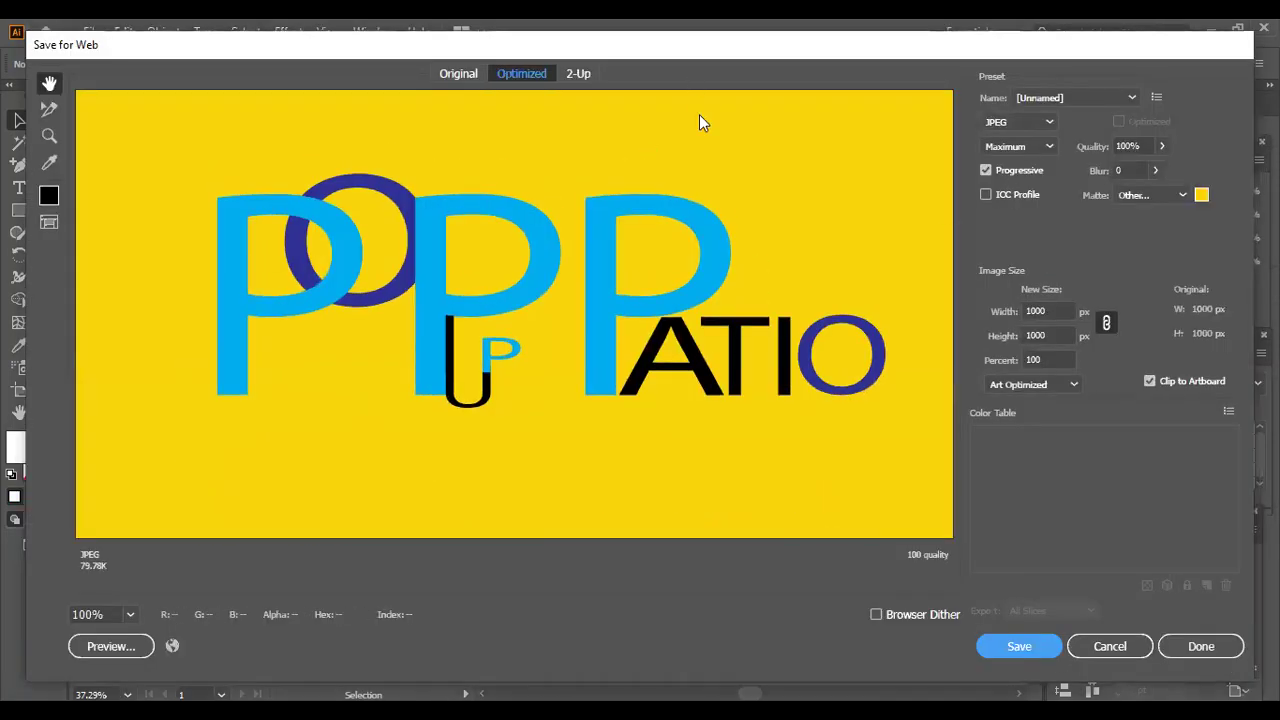
click(1010, 651)
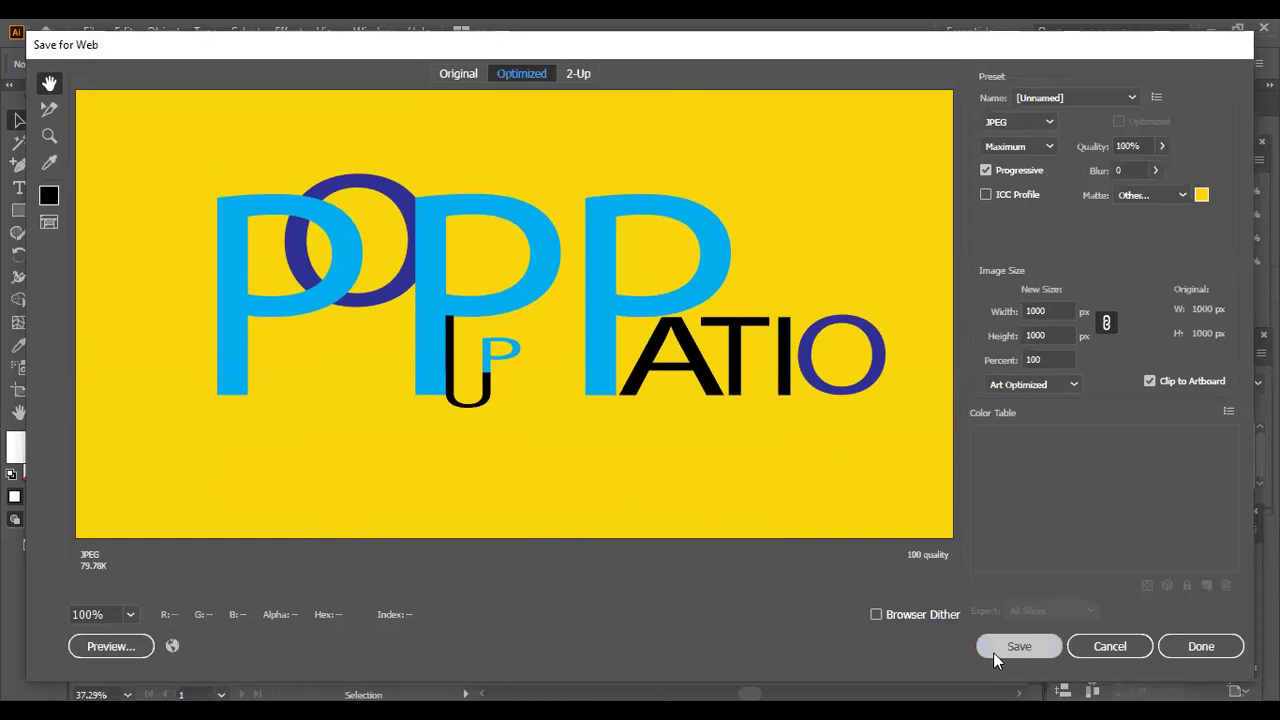
Save the exported image to the Desktop under the file name "POP up Patio".
scroll(107, 253, up, 3)
scroll(107, 253, up, 3)
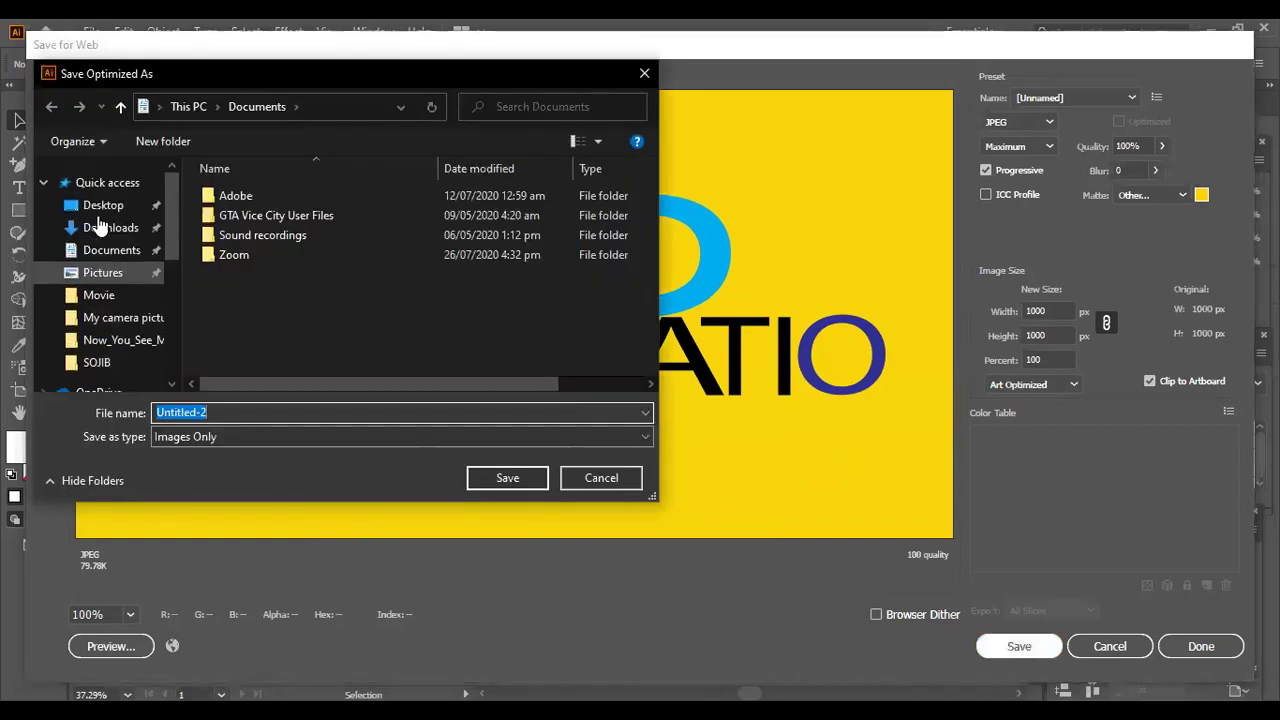
click(103, 205)
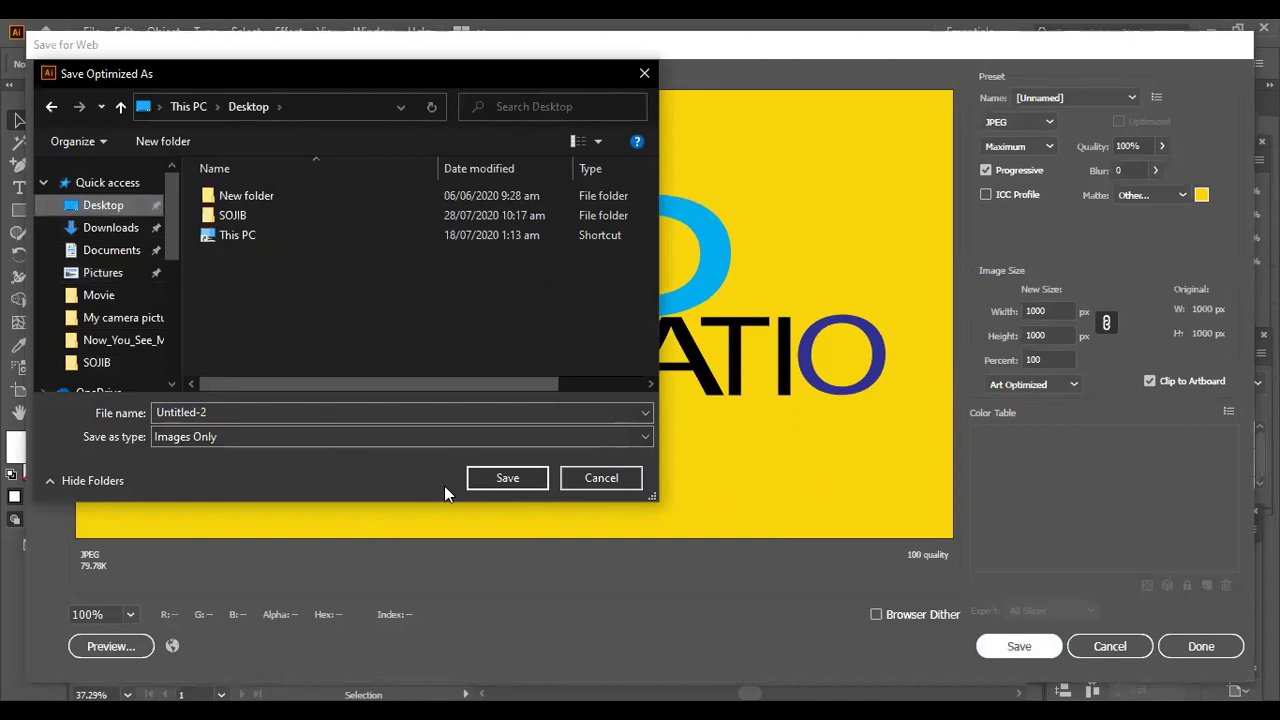
double_click(218, 412)
text(POP)
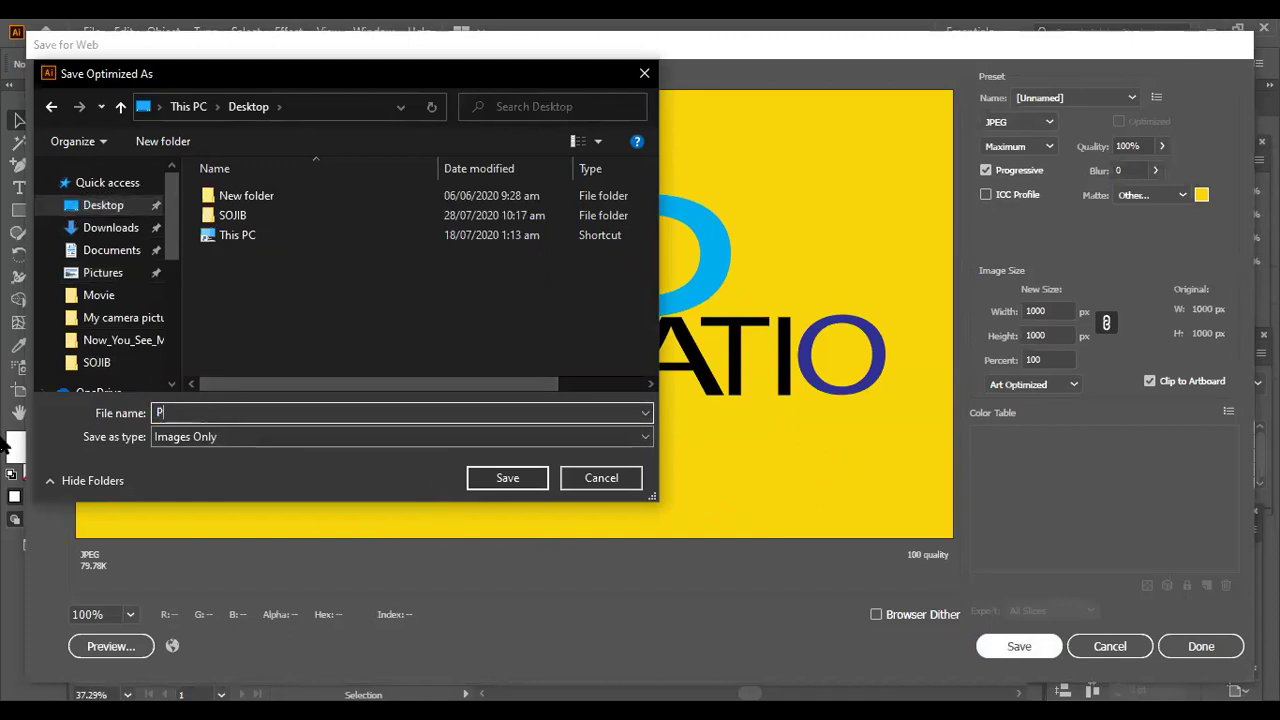
text( up Patio)
click(508, 477)
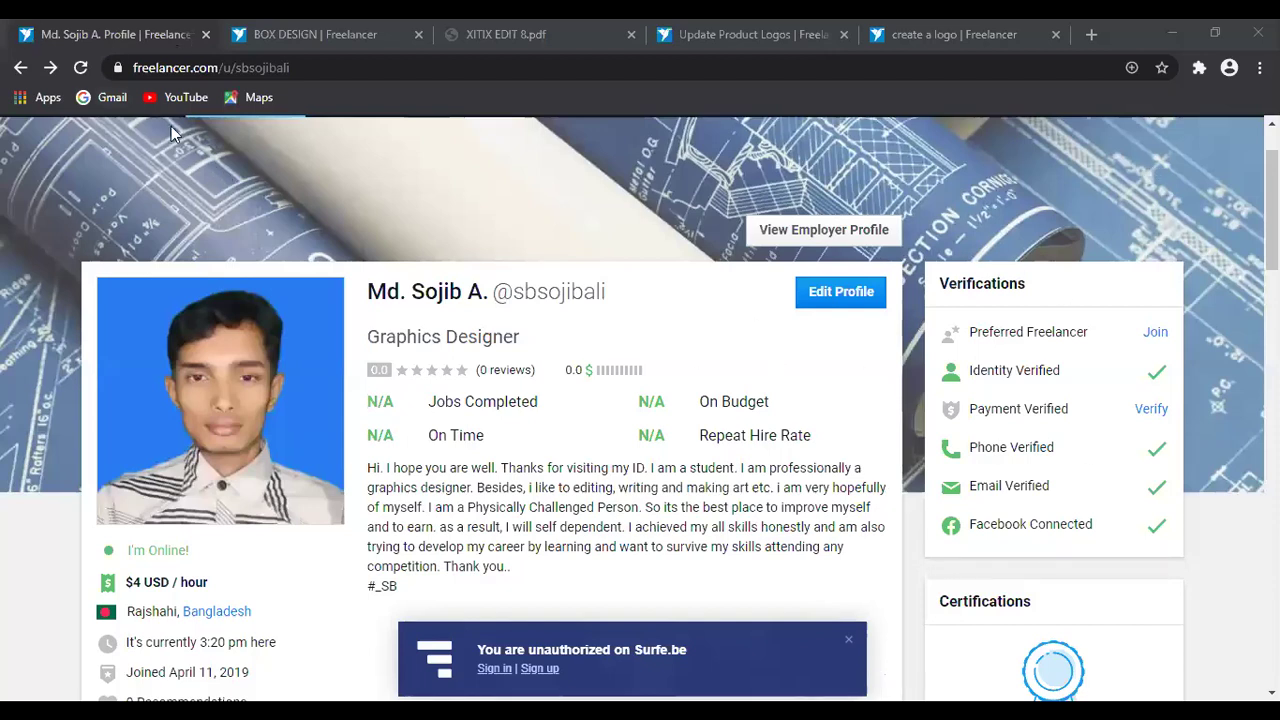
In the browser, examine the account's Freelancer profile, including its verifications, job statistics and the description text.
scroll(236, 162, up, 1)
scroll(429, 431, down, 1)
mouse_move(994, 530)
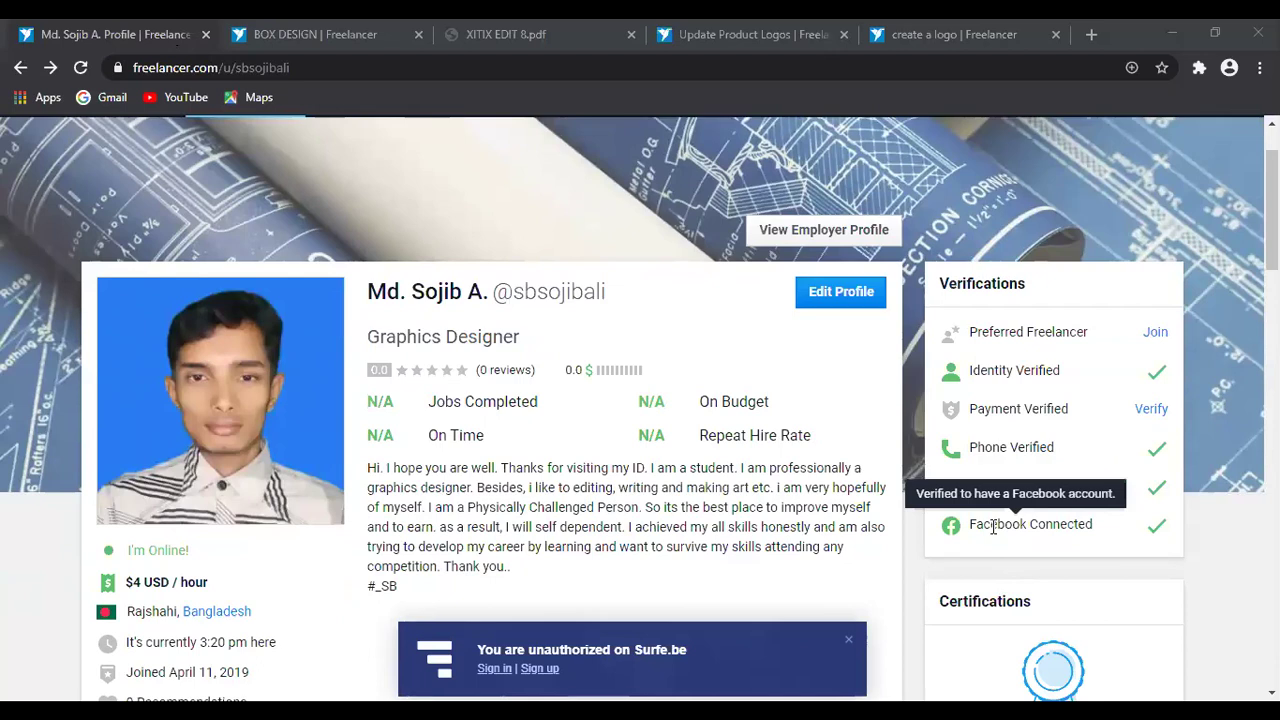
mouse_move(1035, 455)
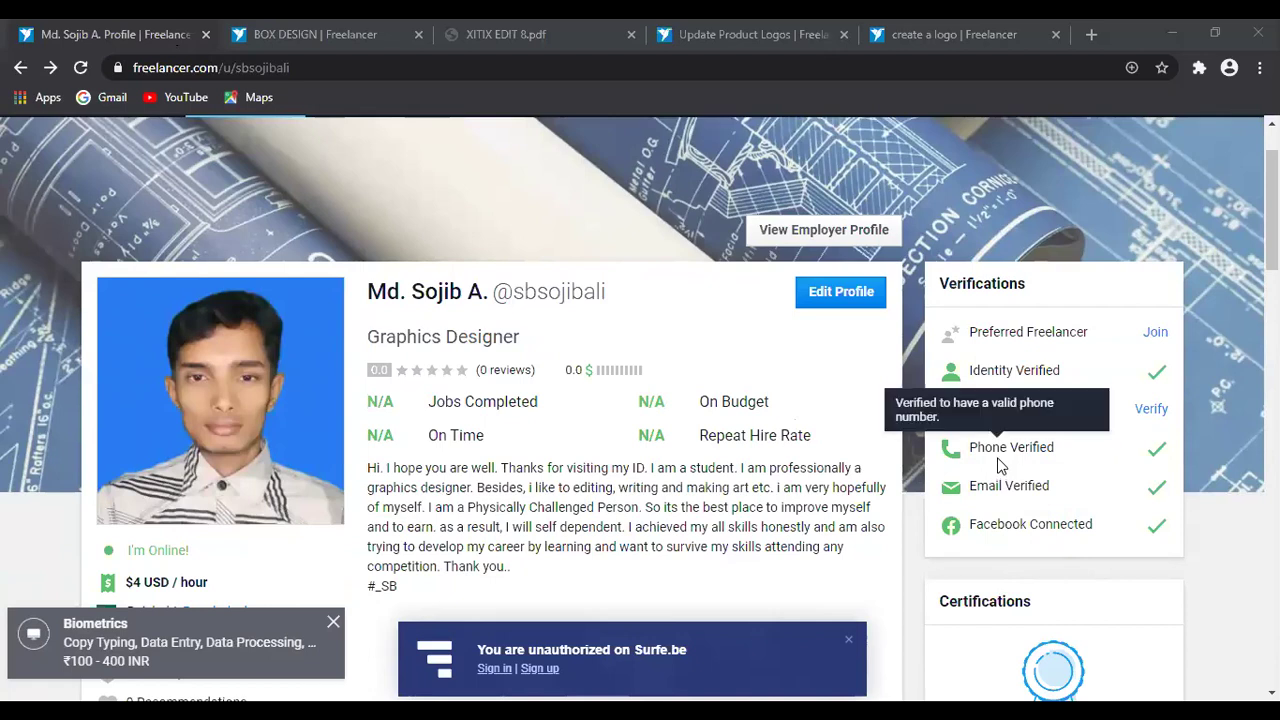
mouse_move(1020, 505)
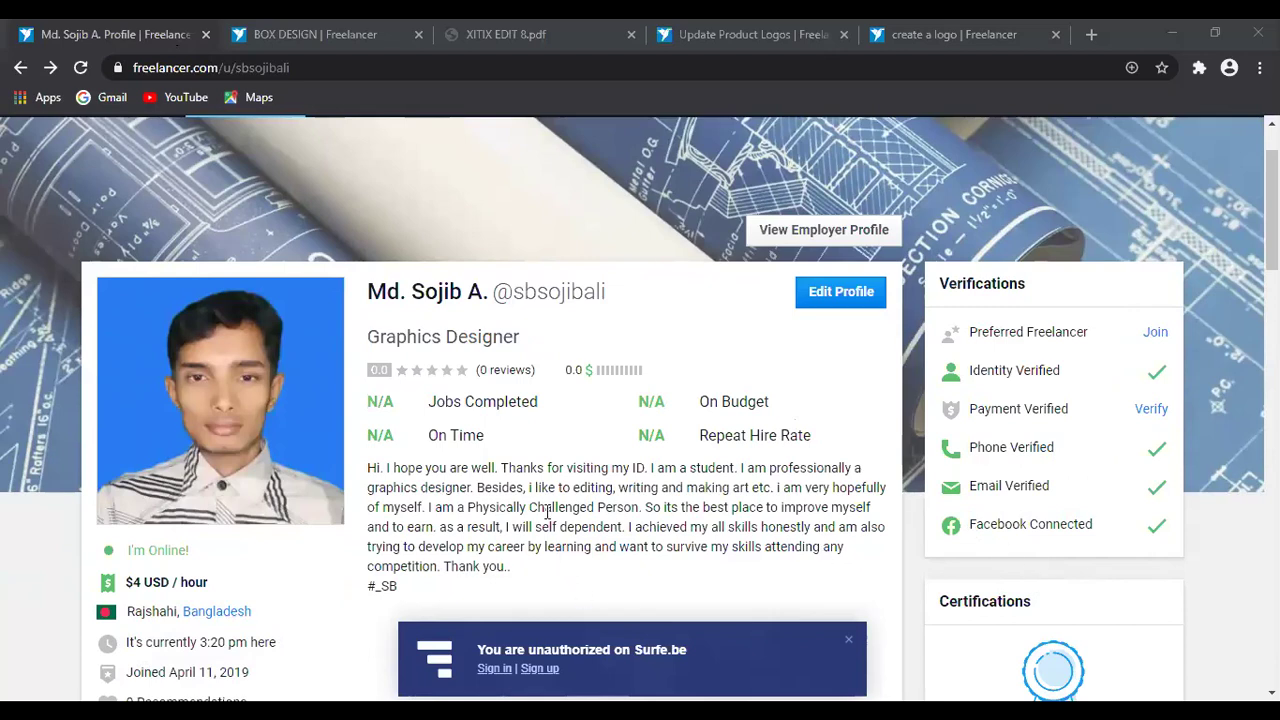
scroll(548, 518, down, 1)
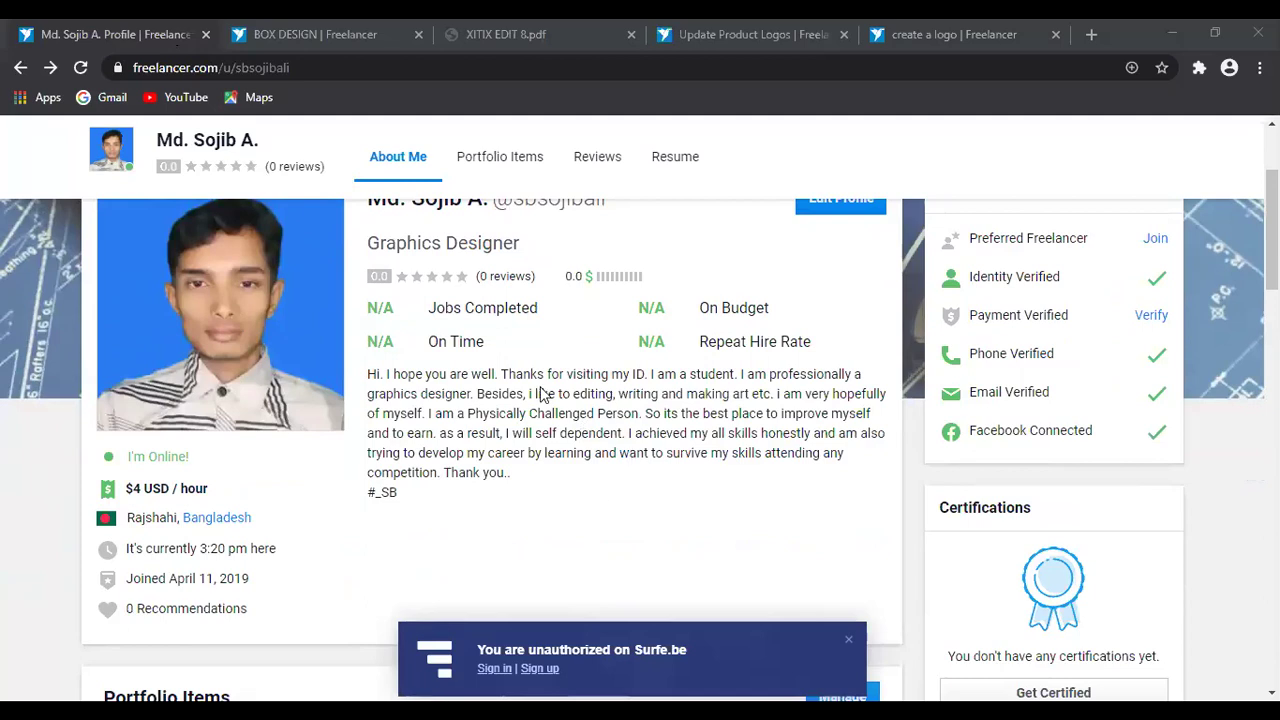
scroll(240, 242, up, 1)
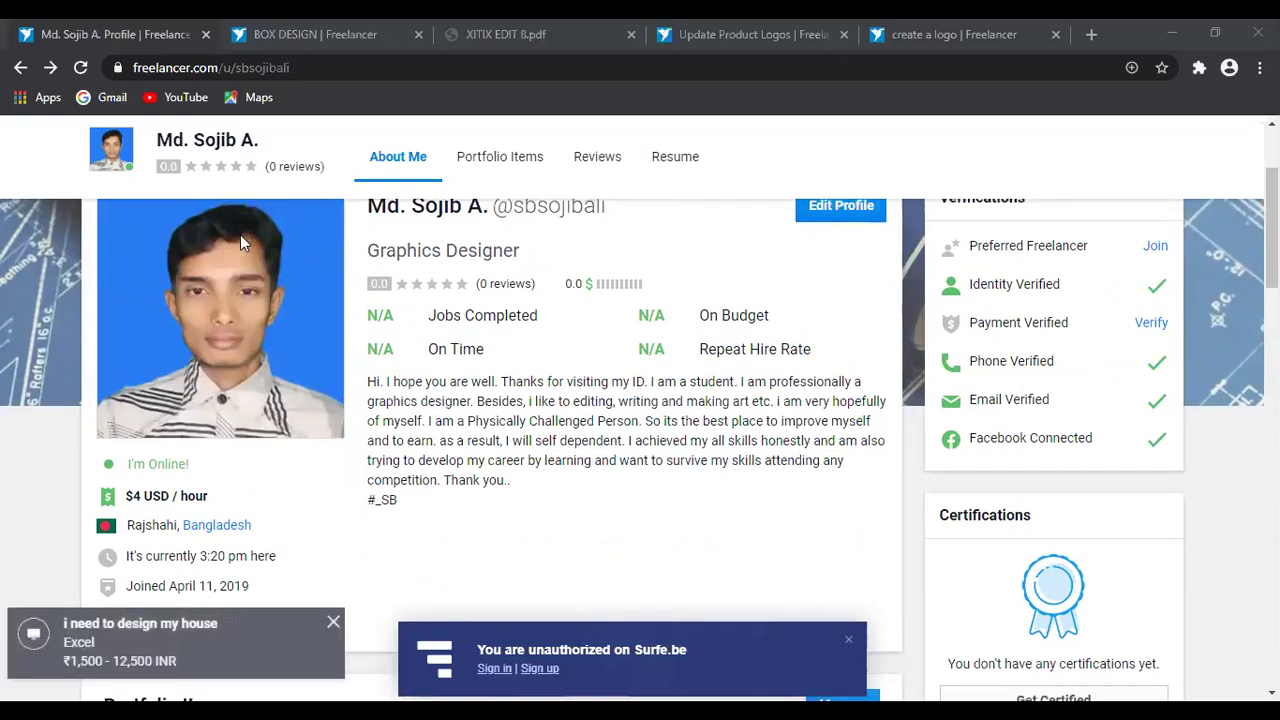
scroll(258, 145, up, 1)
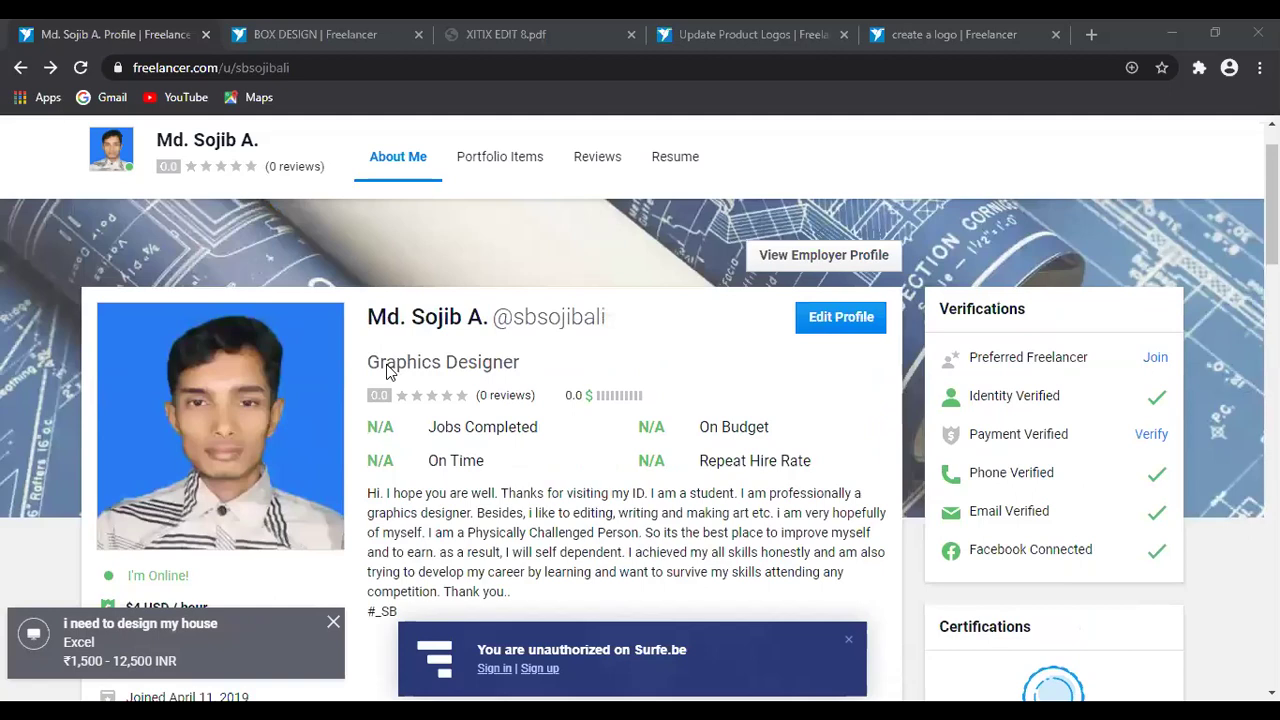
scroll(360, 345, up, 1)
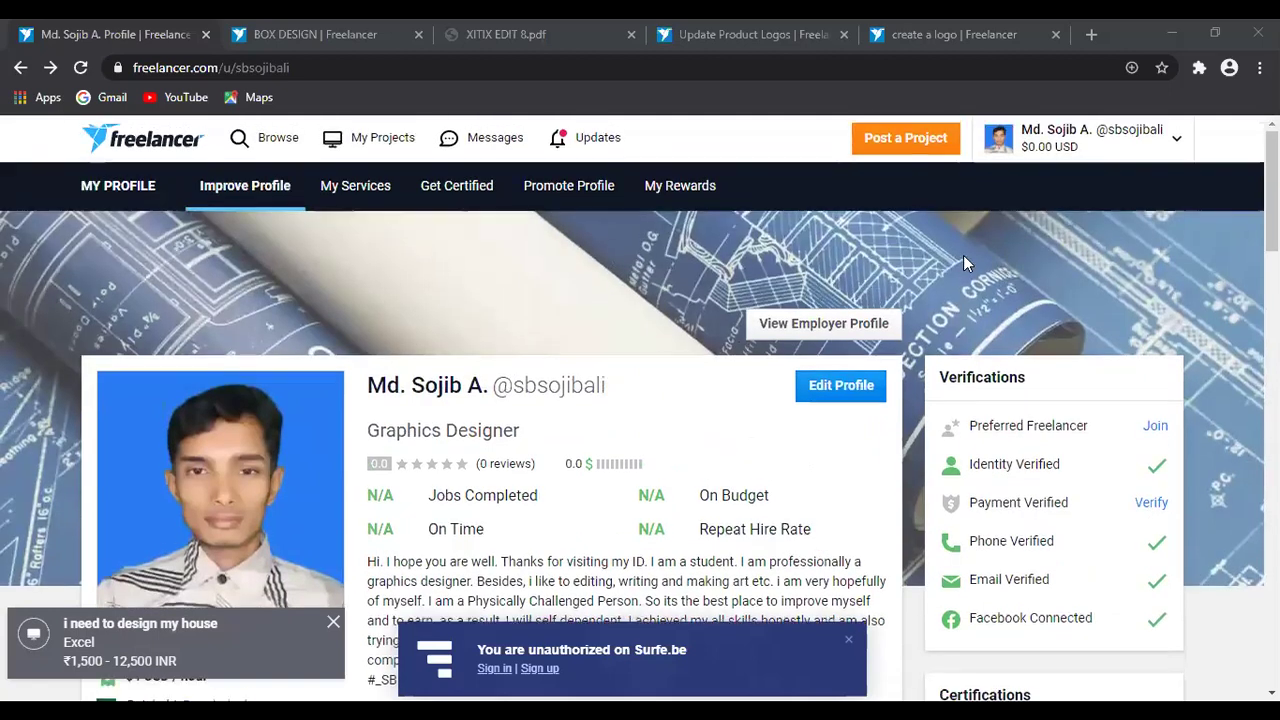
scroll(673, 320, down, 1)
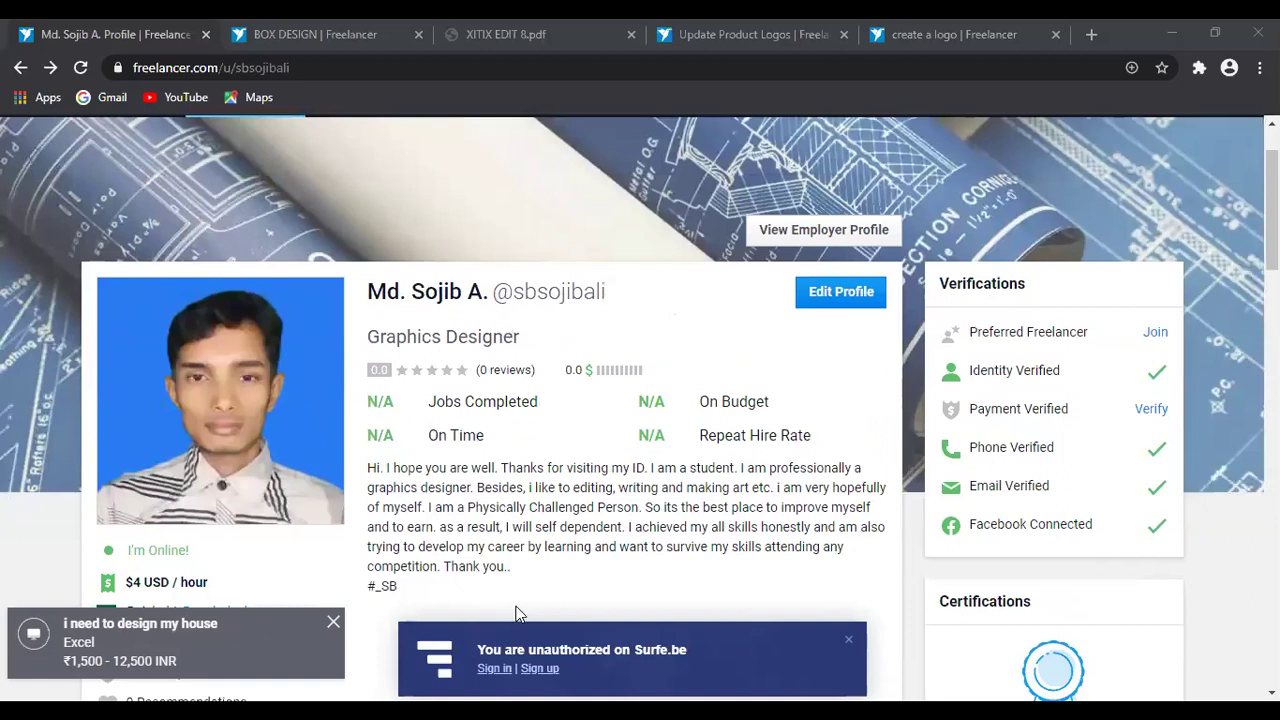
scroll(517, 613, down, 1)
scroll(513, 626, up, 1)
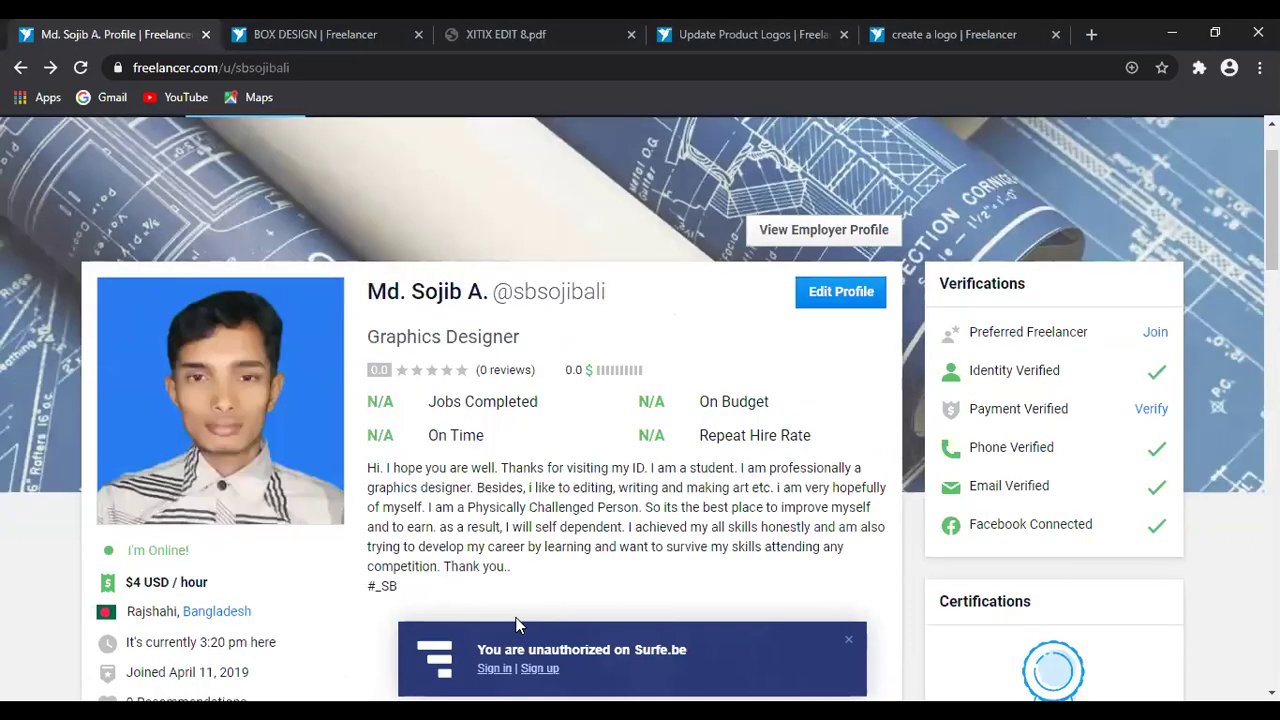